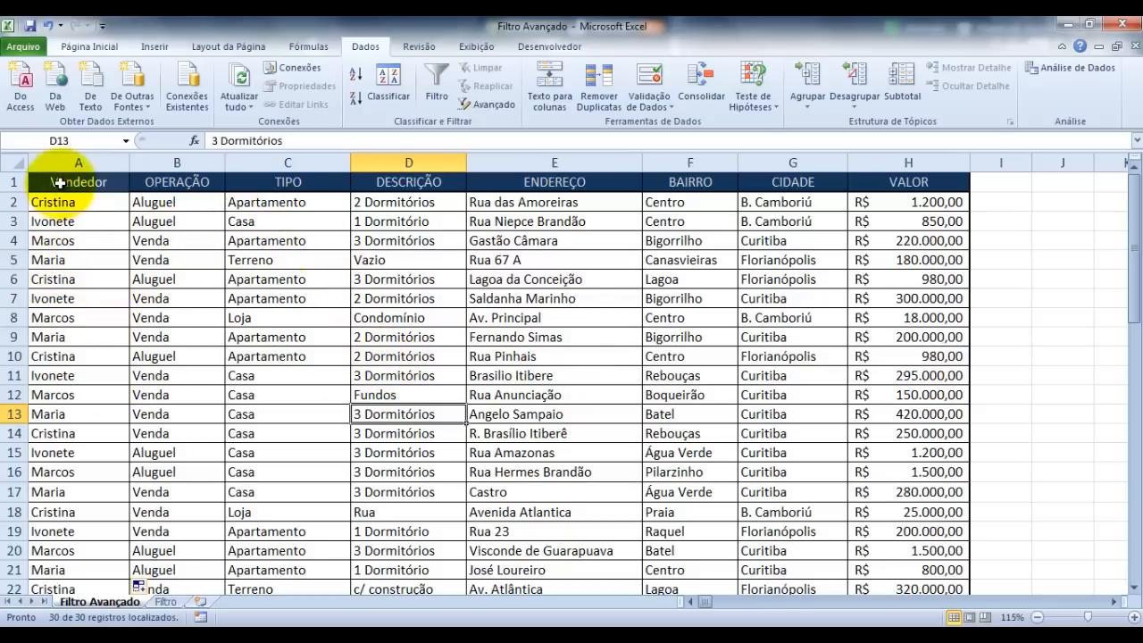
Examine the seller entries in the Vendedor column of the property table
{"action": "scroll", "coordinate": [53, 214], "scroll_direction": "down", "scroll_amount": 4}
{"action": "scroll", "coordinate": [62, 217], "scroll_direction": "down", "scroll_amount": 1}
{"action": "scroll", "coordinate": [76, 259], "scroll_direction": "up", "scroll_amount": 5}
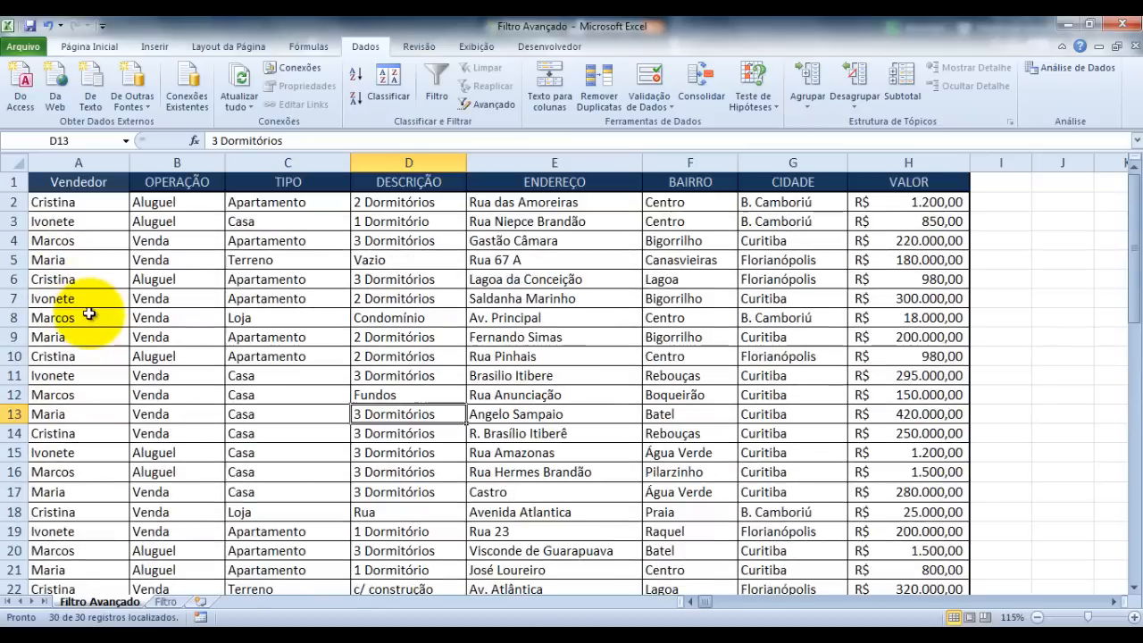
{"action": "left_click", "coordinate": [76, 202]}
{"action": "left_click", "coordinate": [77, 221]}
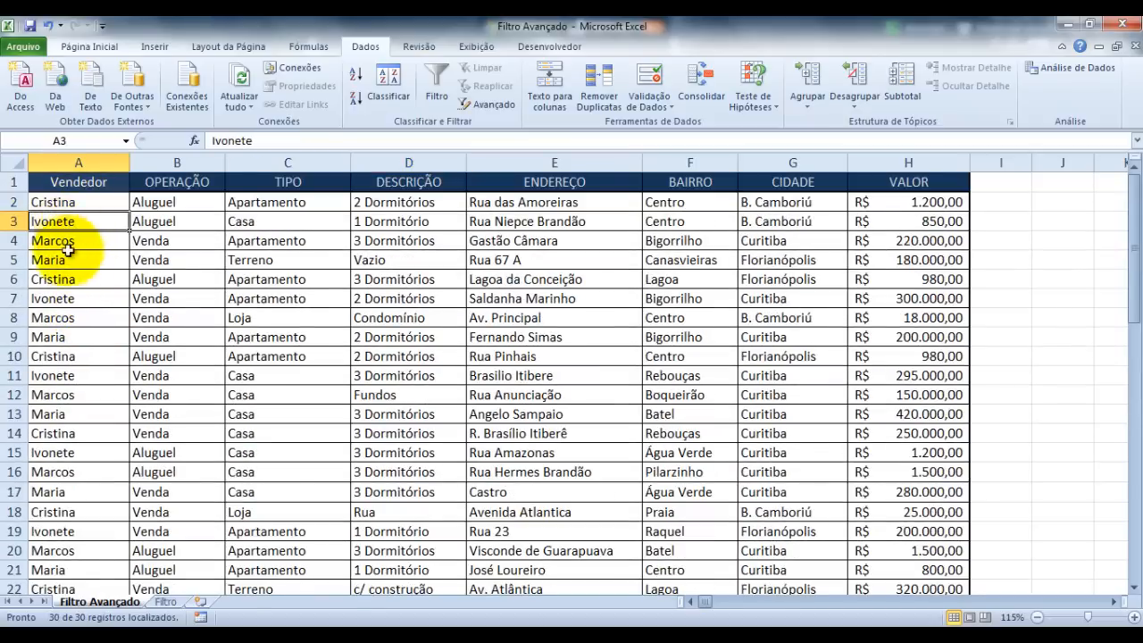
{"action": "left_click", "coordinate": [76, 260]}
{"action": "left_click", "coordinate": [117, 355]}
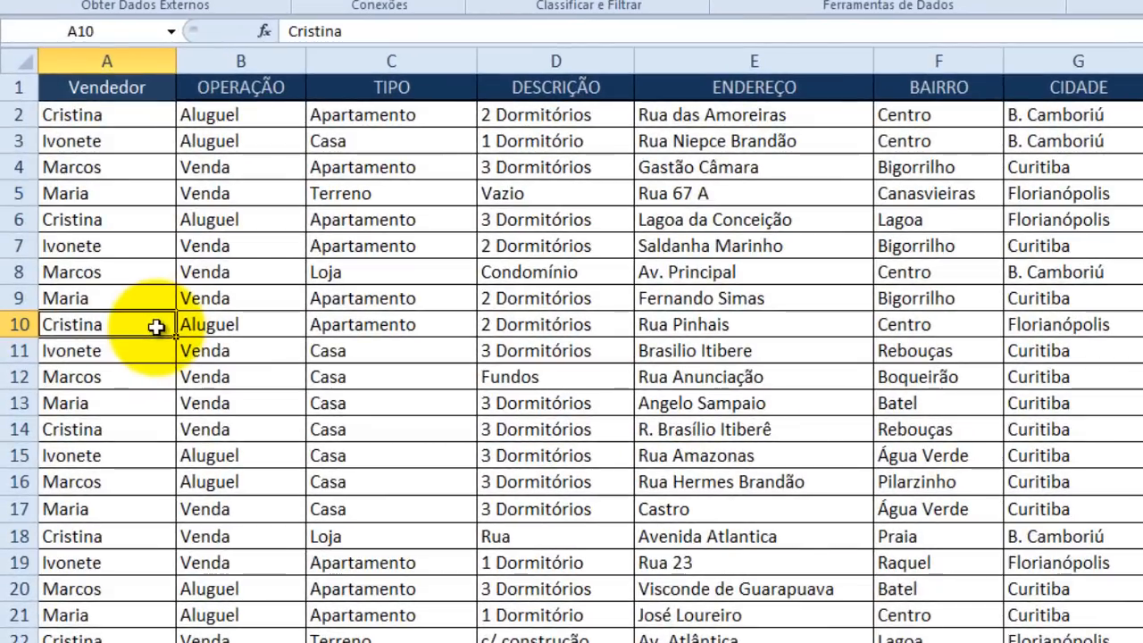
{"action": "scroll", "coordinate": [116, 500], "scroll_direction": "down", "scroll_amount": 2}
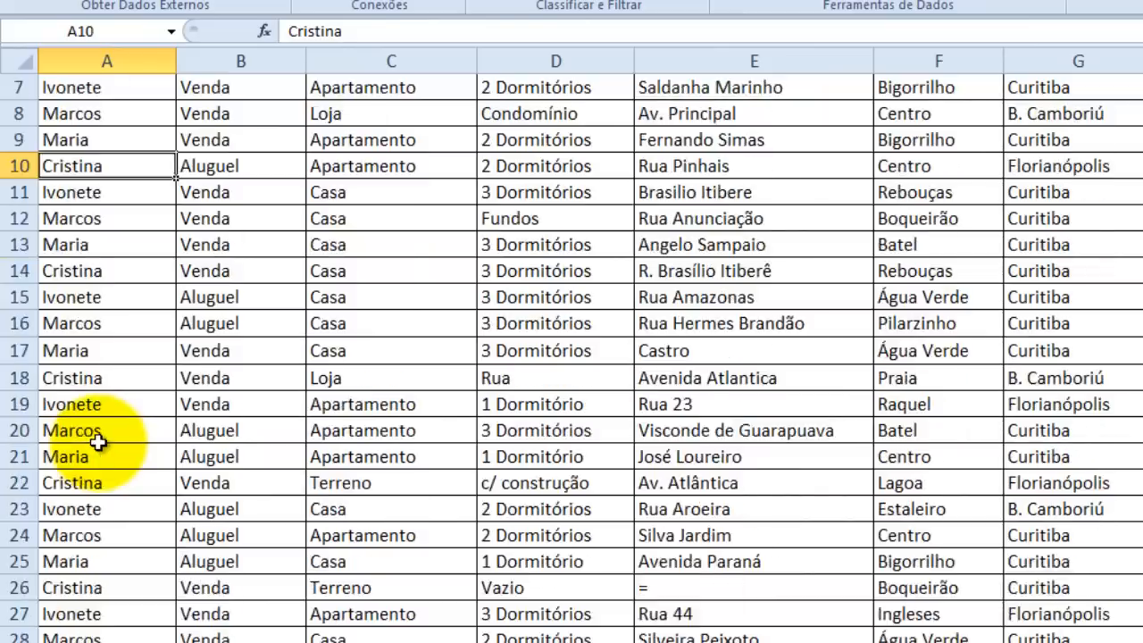
{"action": "scroll", "coordinate": [98, 401], "scroll_direction": "up", "scroll_amount": 2}
{"action": "left_click", "coordinate": [56, 116]}
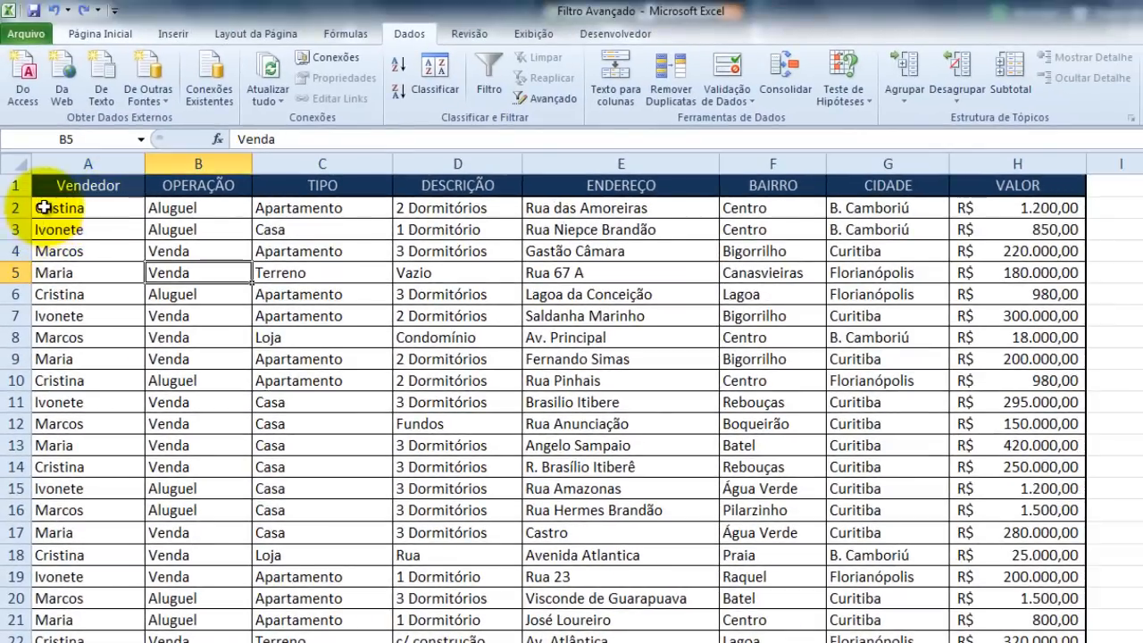
Sort the property rows A2:H31 by seller in A to Z order and review the sorted list
{"action": "left_click_drag", "start_coordinate": [45, 195], "coordinate": [985, 211]}
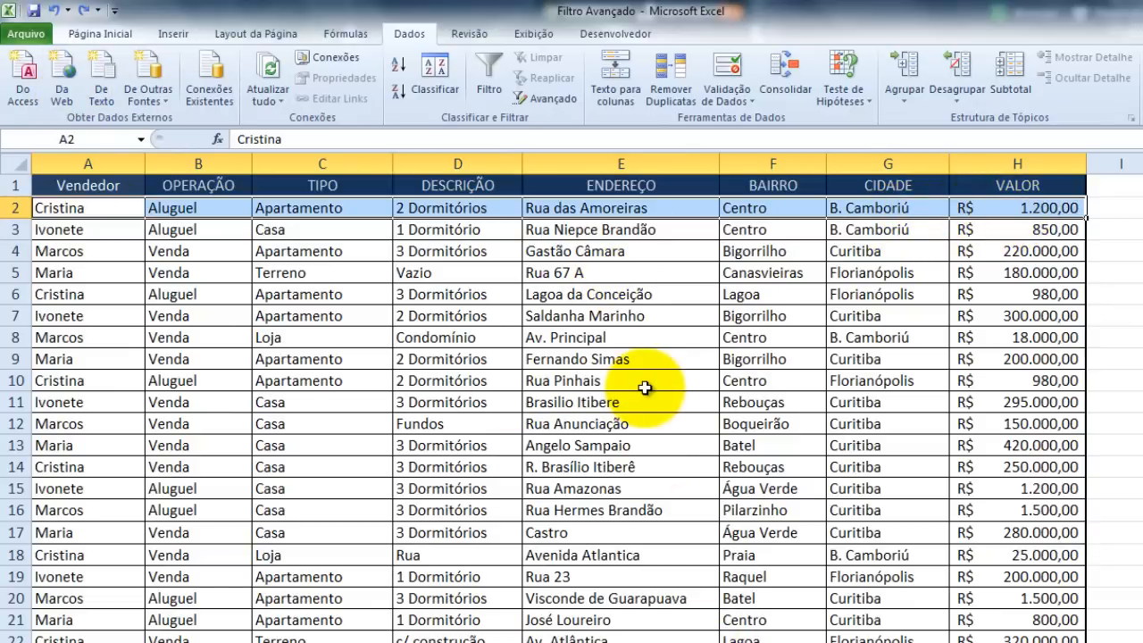
{"action": "key", "text": "ctrl+shift+Down"}
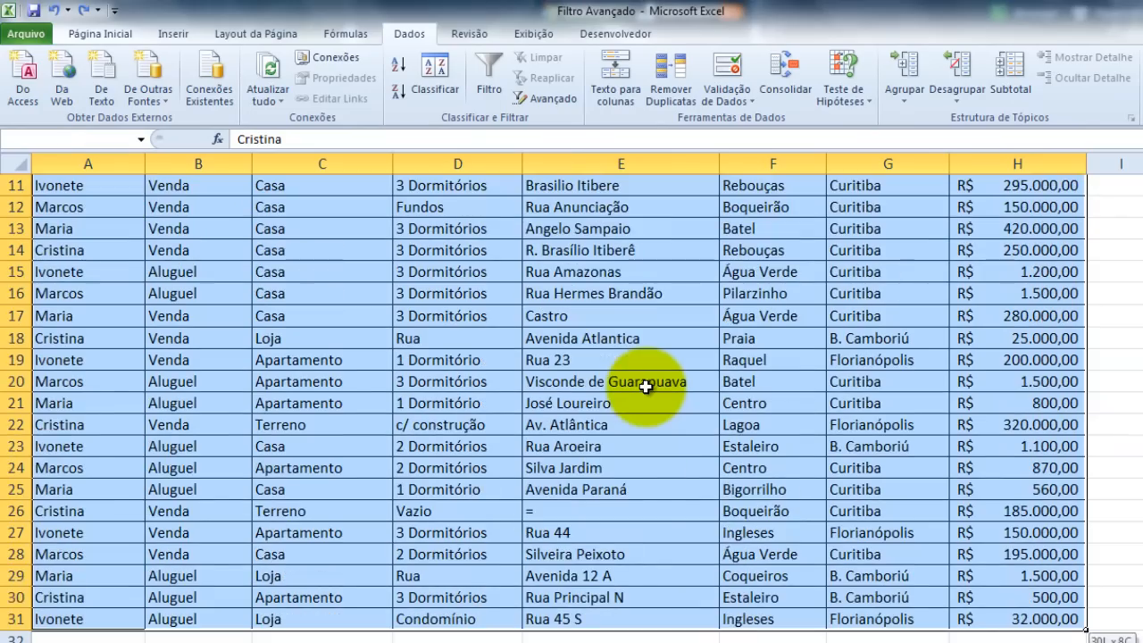
{"action": "scroll", "coordinate": [645, 386], "scroll_direction": "up", "scroll_amount": 4}
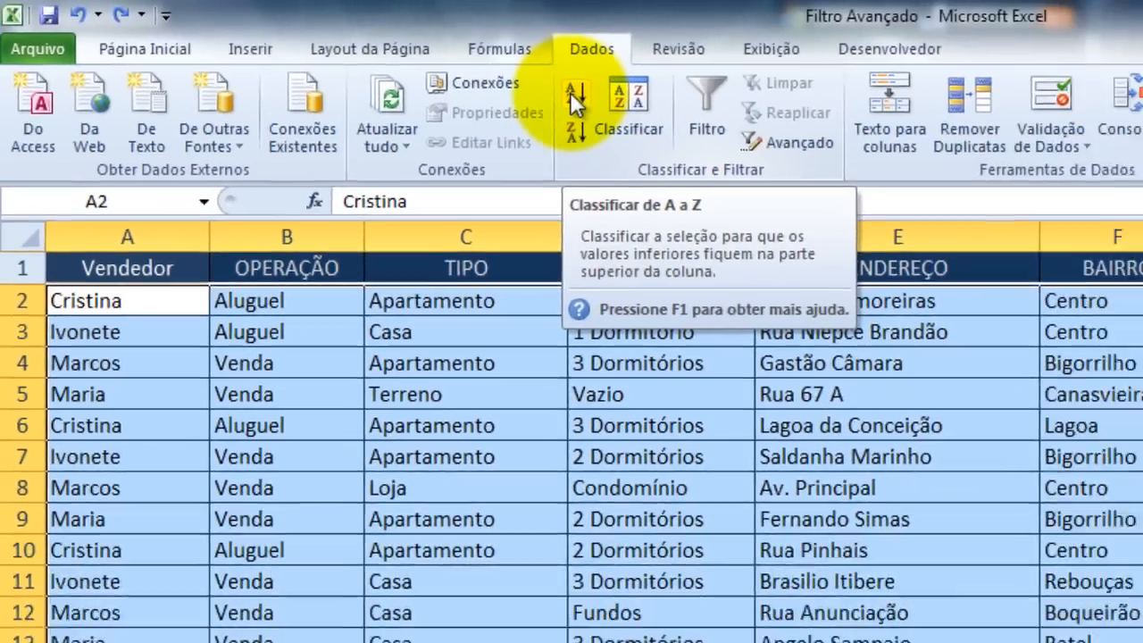
{"action": "left_click", "coordinate": [848, 138]}
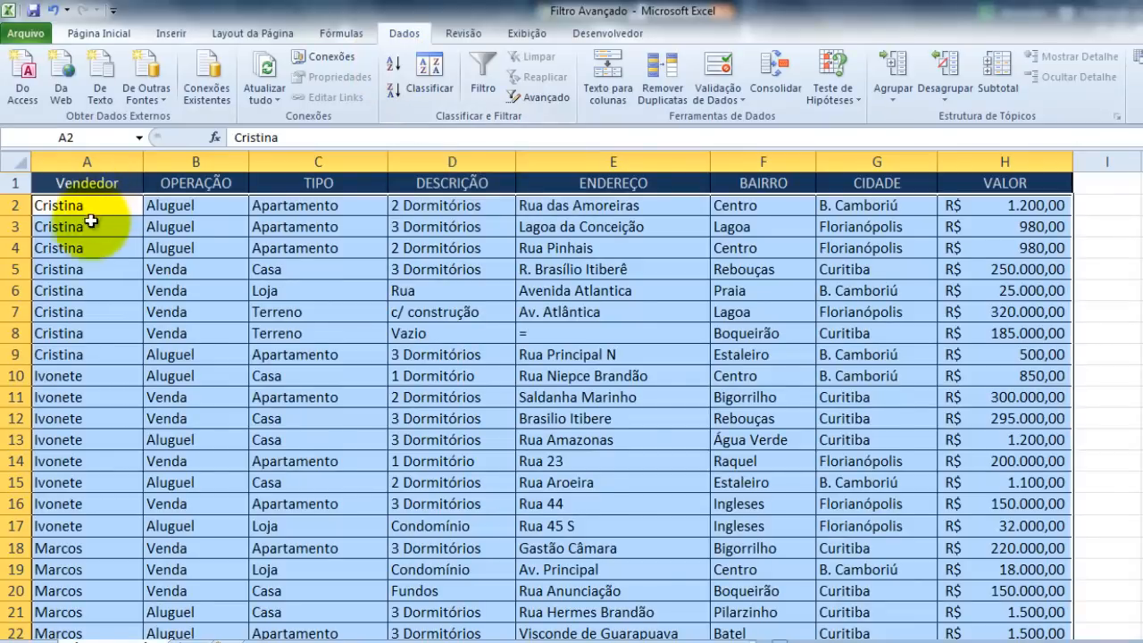
{"action": "scroll", "coordinate": [22, 219], "scroll_direction": "down", "scroll_amount": 5}
{"action": "scroll", "coordinate": [90, 226], "scroll_direction": "up", "scroll_amount": 3}
{"action": "scroll", "coordinate": [92, 225], "scroll_direction": "up", "scroll_amount": 2}
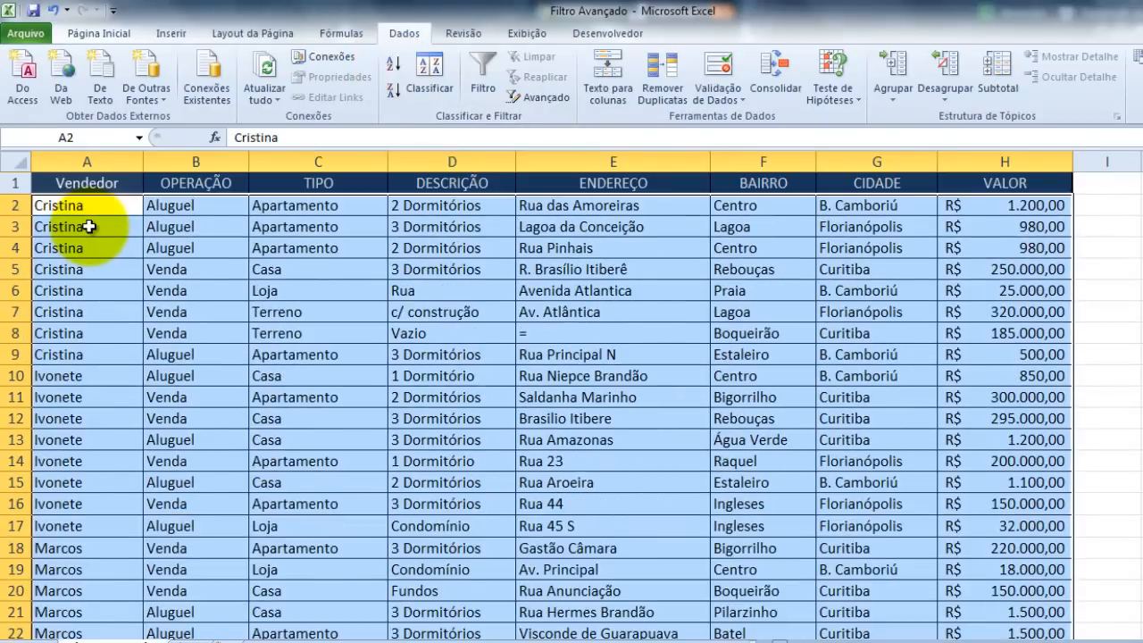
{"action": "scroll", "coordinate": [100, 285], "scroll_direction": "down", "scroll_amount": 4}
{"action": "scroll", "coordinate": [97, 346], "scroll_direction": "up", "scroll_amount": 4}
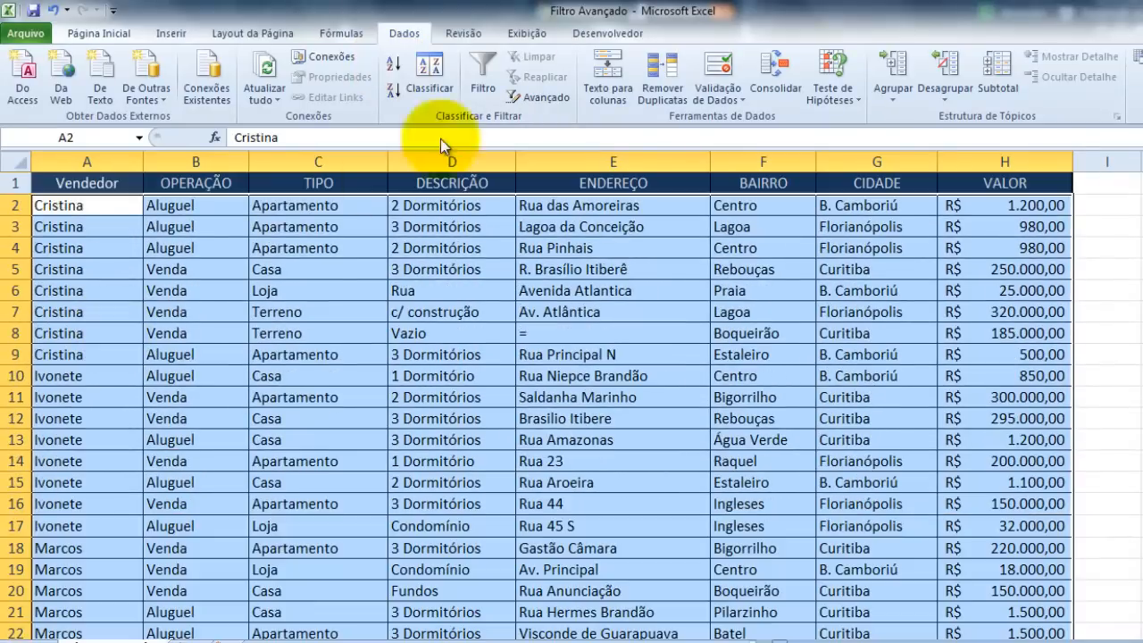
Sort the property rows by seller from Z to A, and return them to A to Z order
{"action": "scroll", "coordinate": [84, 262], "scroll_direction": "down", "scroll_amount": 3}
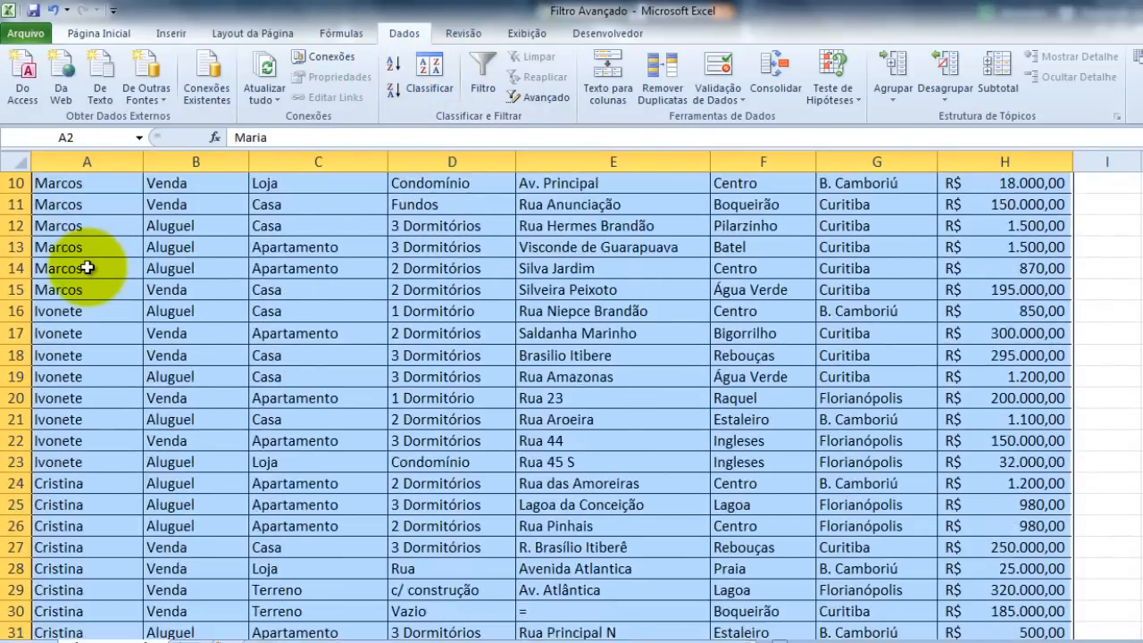
{"action": "scroll", "coordinate": [84, 262], "scroll_direction": "up", "scroll_amount": 3}
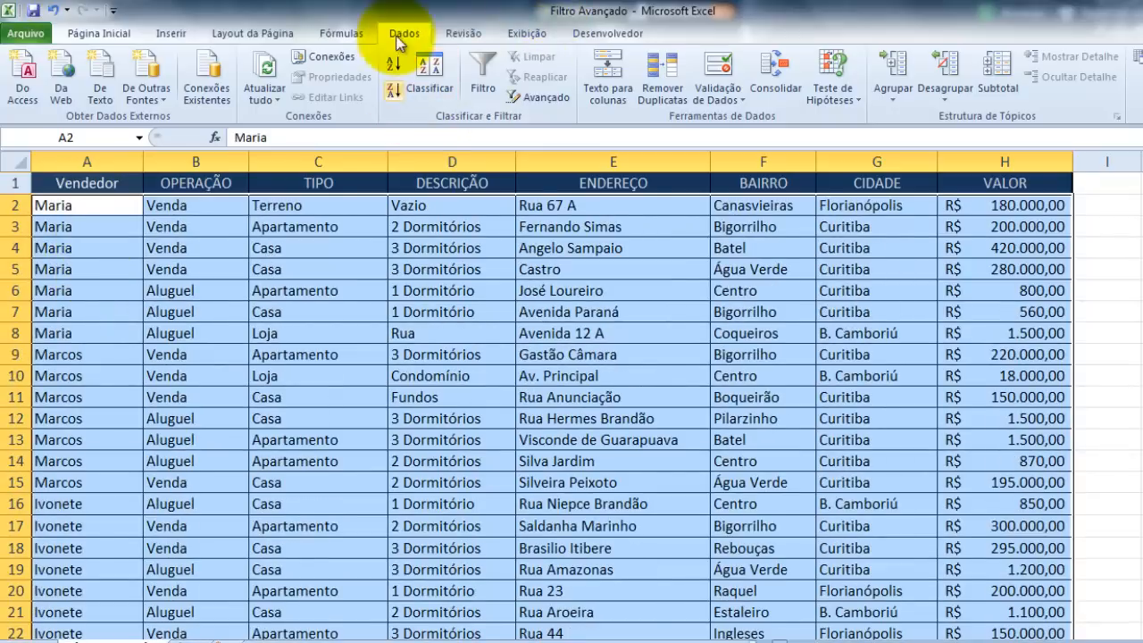
{"action": "left_click", "coordinate": [393, 65]}
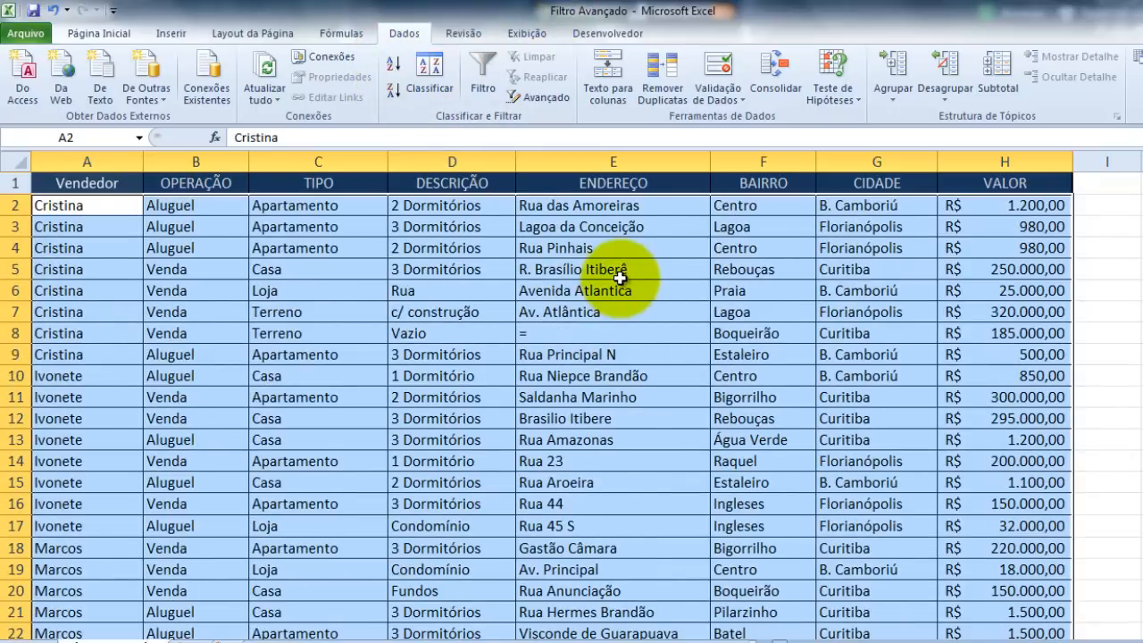
{"action": "left_click", "coordinate": [707, 280]}
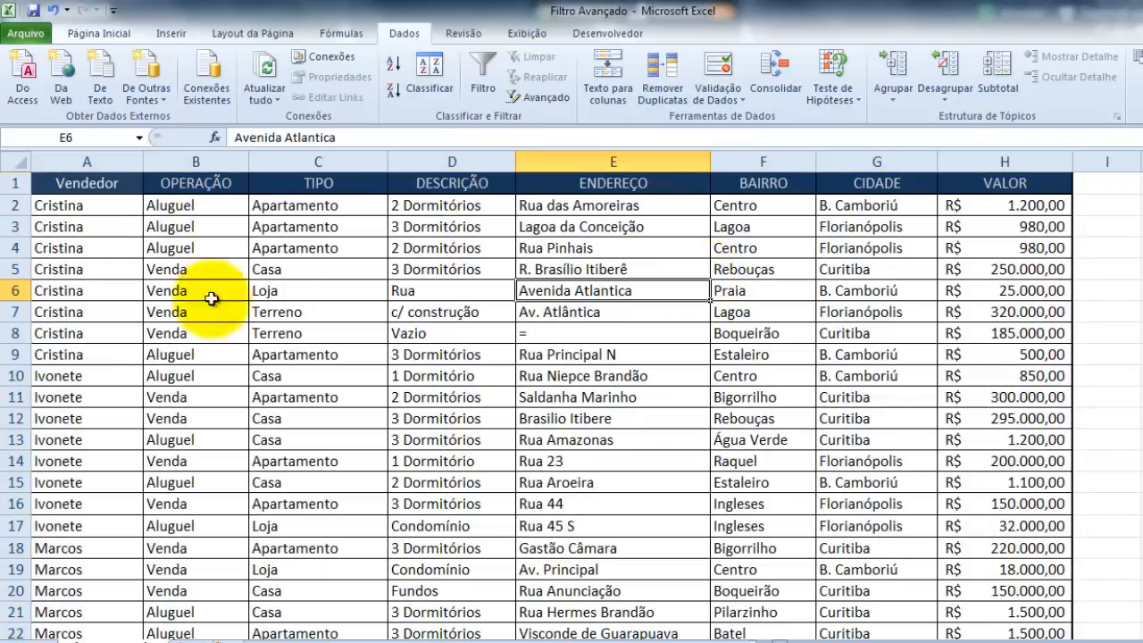
Group columns A to H of the property table into one collapsible outline group
{"action": "scroll", "coordinate": [319, 268], "scroll_direction": "down", "scroll_amount": 1}
{"action": "scroll", "coordinate": [319, 280], "scroll_direction": "up", "scroll_amount": 1}
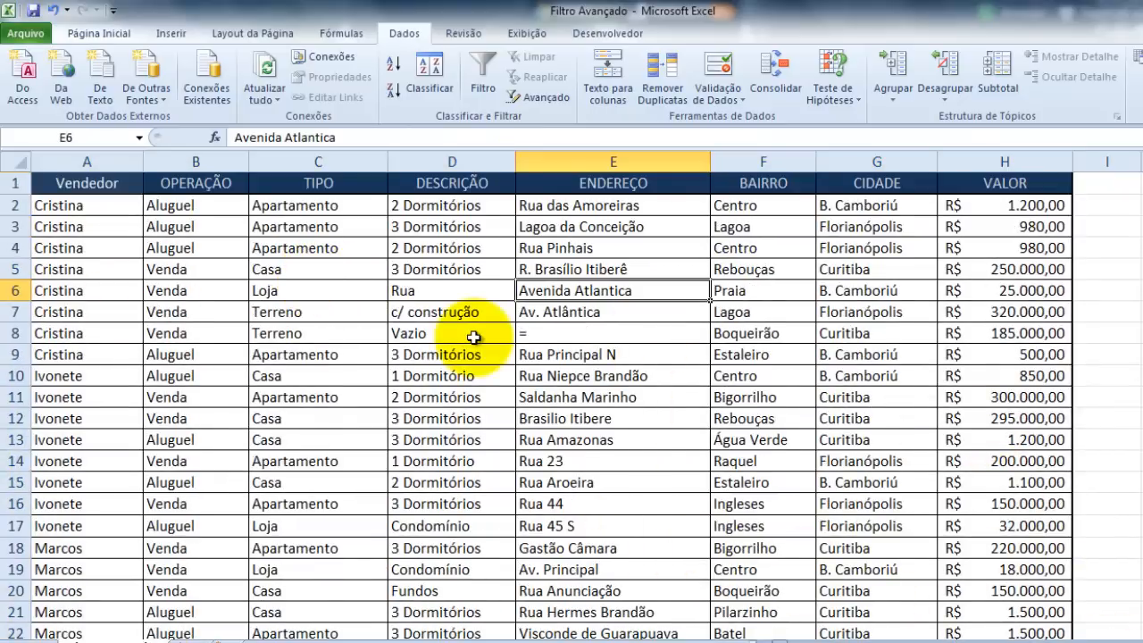
{"action": "scroll", "coordinate": [586, 396], "scroll_direction": "right", "scroll_amount": 6}
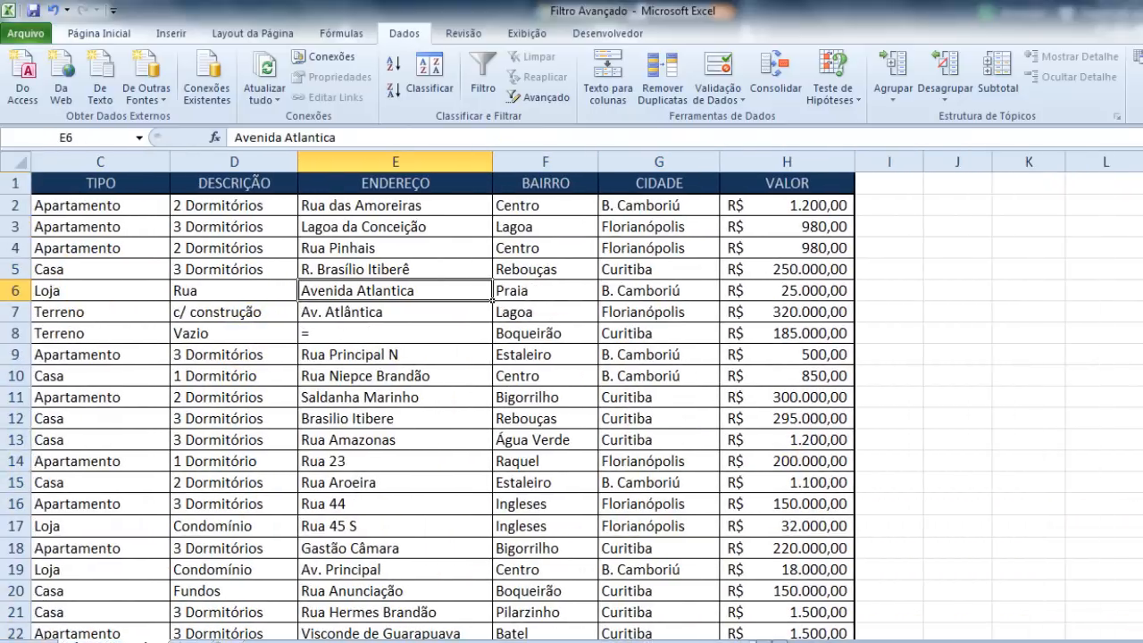
{"action": "scroll", "coordinate": [434, 259], "scroll_direction": "right", "scroll_amount": 4}
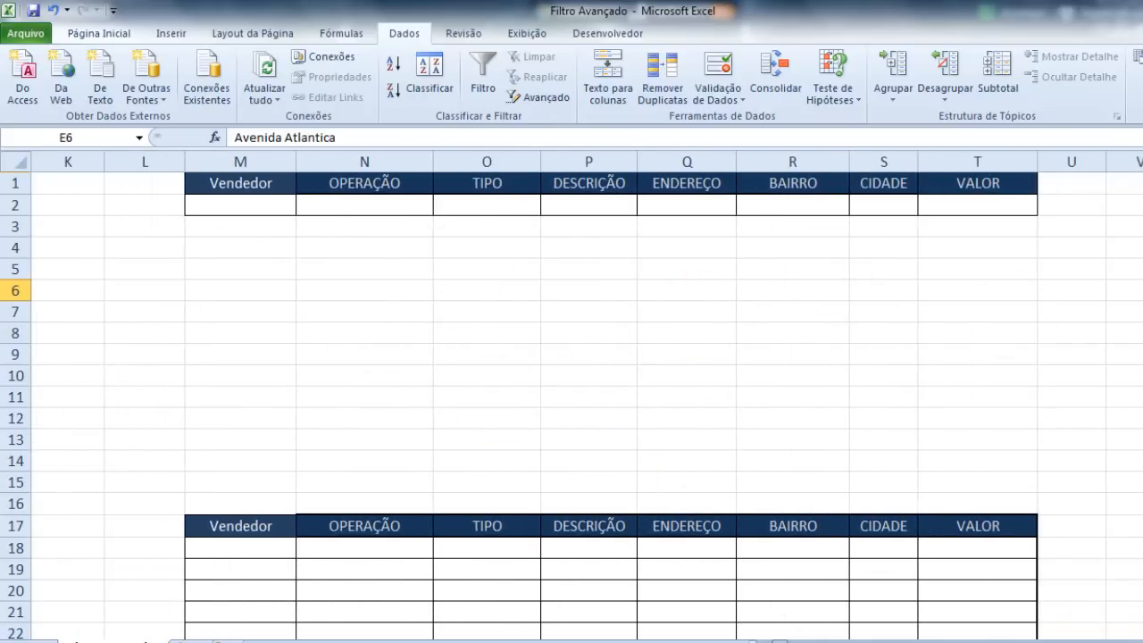
{"action": "left_click_drag", "start_coordinate": [773, 638], "coordinate": [734, 632]}
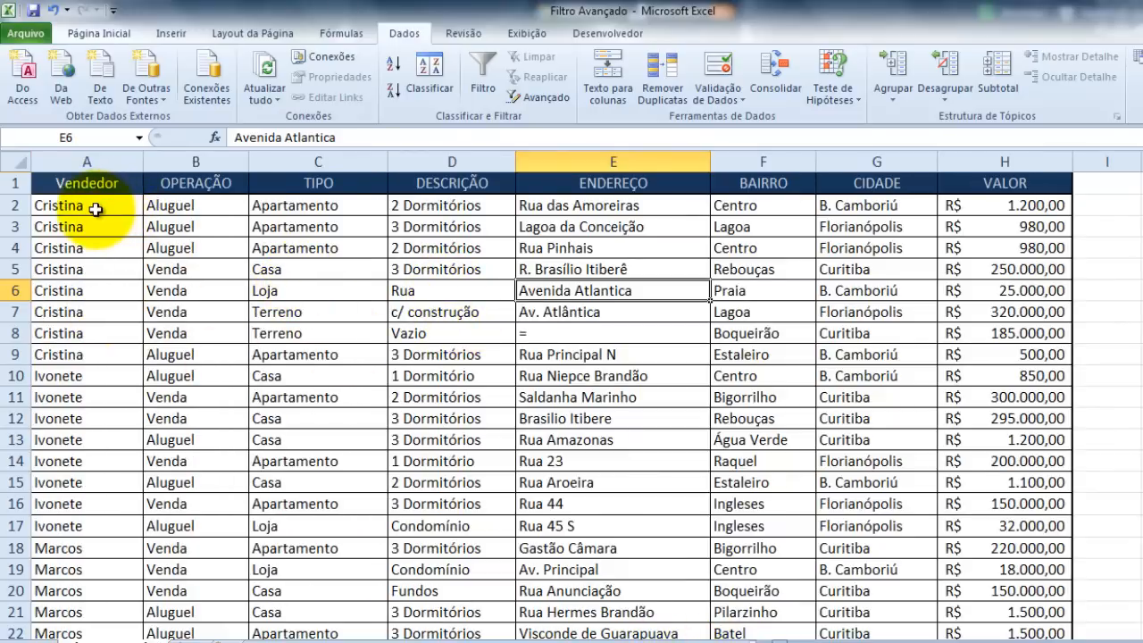
{"action": "left_click_drag", "start_coordinate": [52, 162], "coordinate": [1017, 165]}
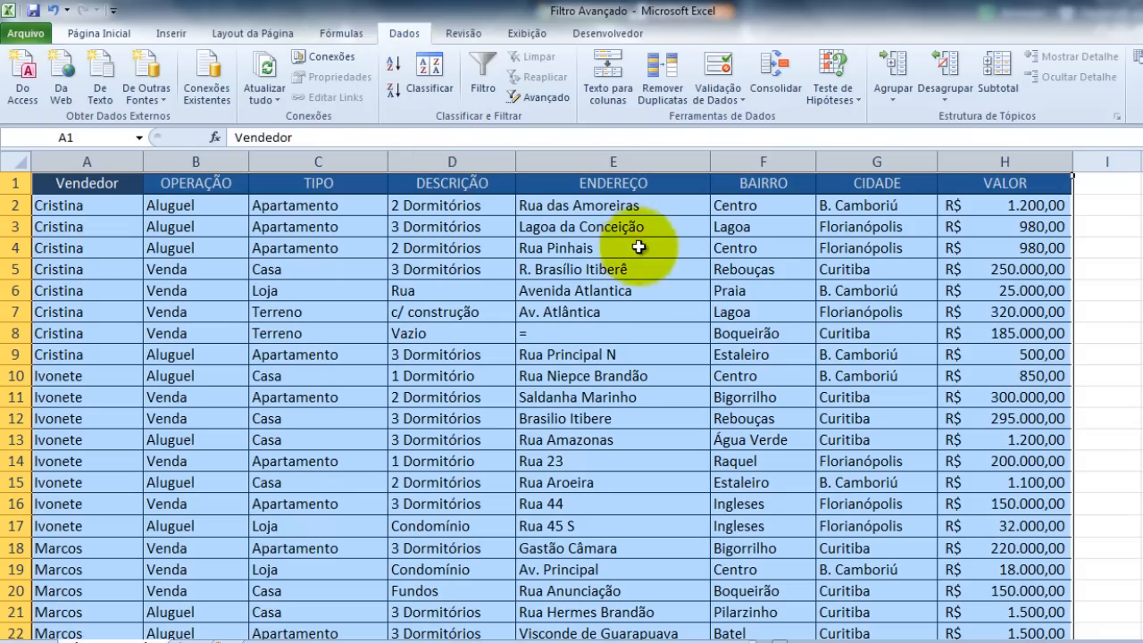
{"action": "left_click", "coordinate": [891, 98]}
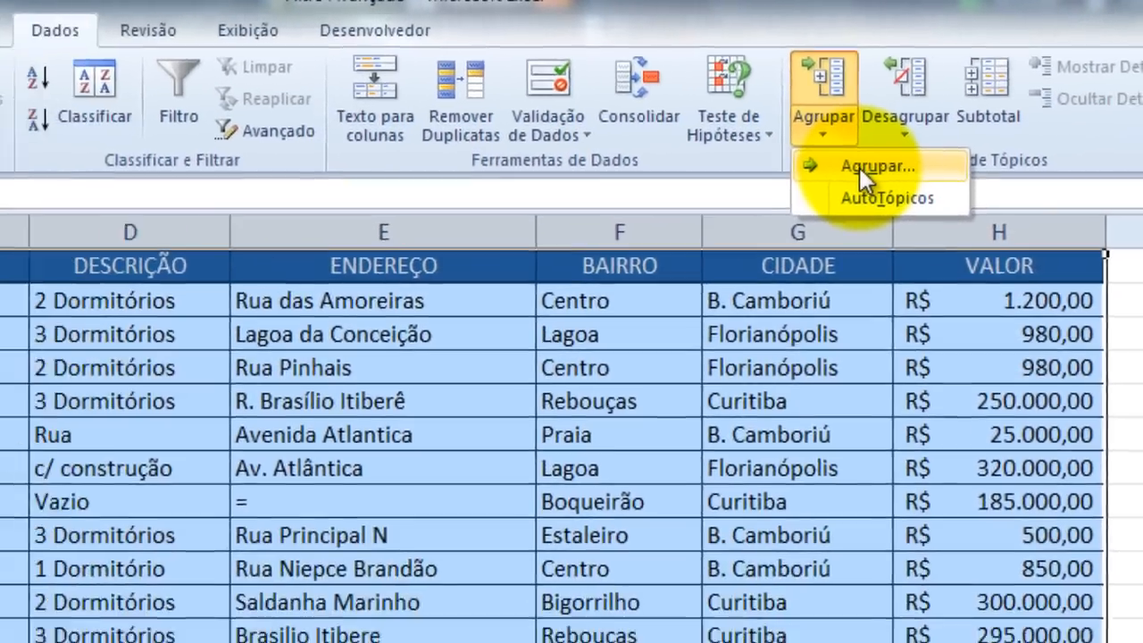
{"action": "left_click", "coordinate": [873, 172]}
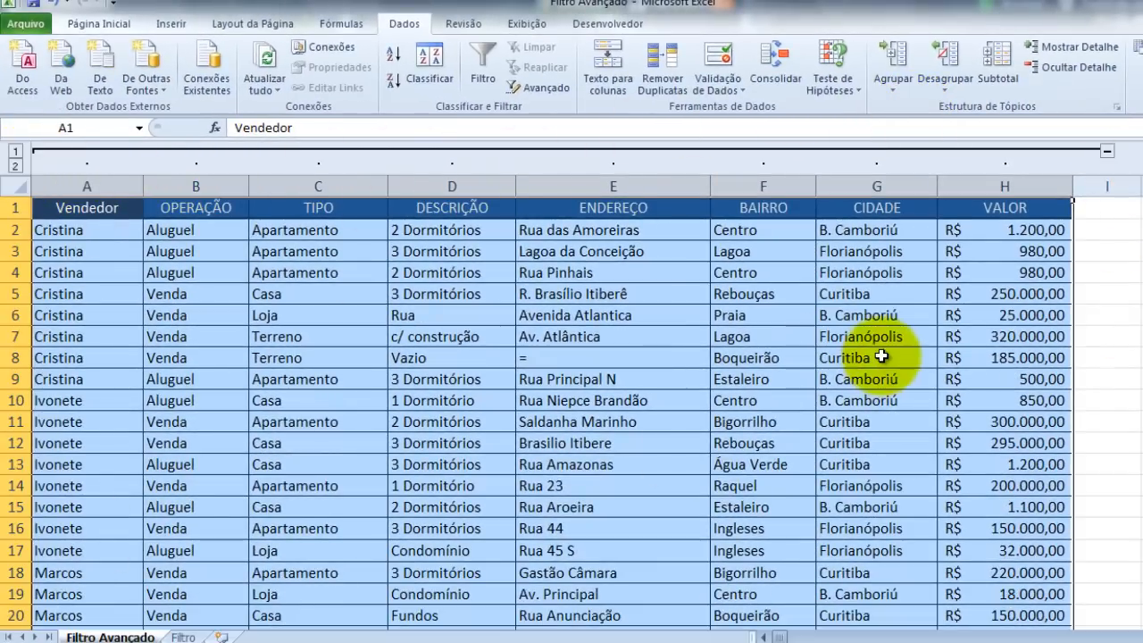
Collapse the grouped columns A to H, look over the tables in columns M to T, and expand the group again
{"action": "left_click", "coordinate": [1105, 153]}
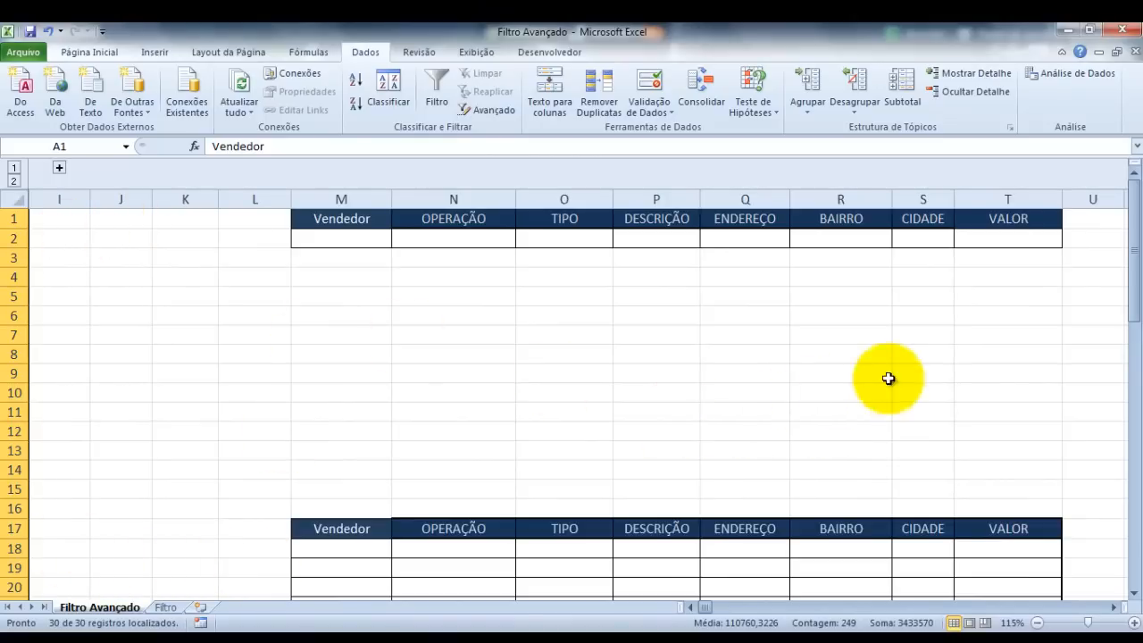
{"action": "scroll", "coordinate": [893, 429], "scroll_direction": "down", "scroll_amount": 5}
{"action": "scroll", "coordinate": [898, 579], "scroll_direction": "down", "scroll_amount": 5}
{"action": "scroll", "coordinate": [897, 573], "scroll_direction": "up", "scroll_amount": 10}
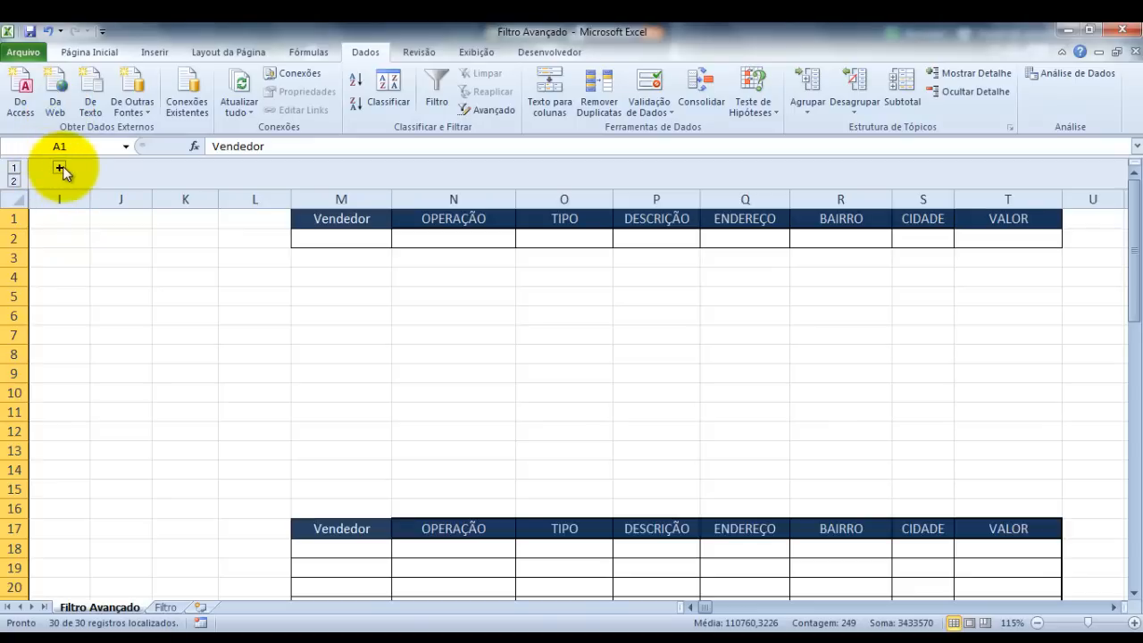
{"action": "left_click", "coordinate": [60, 167]}
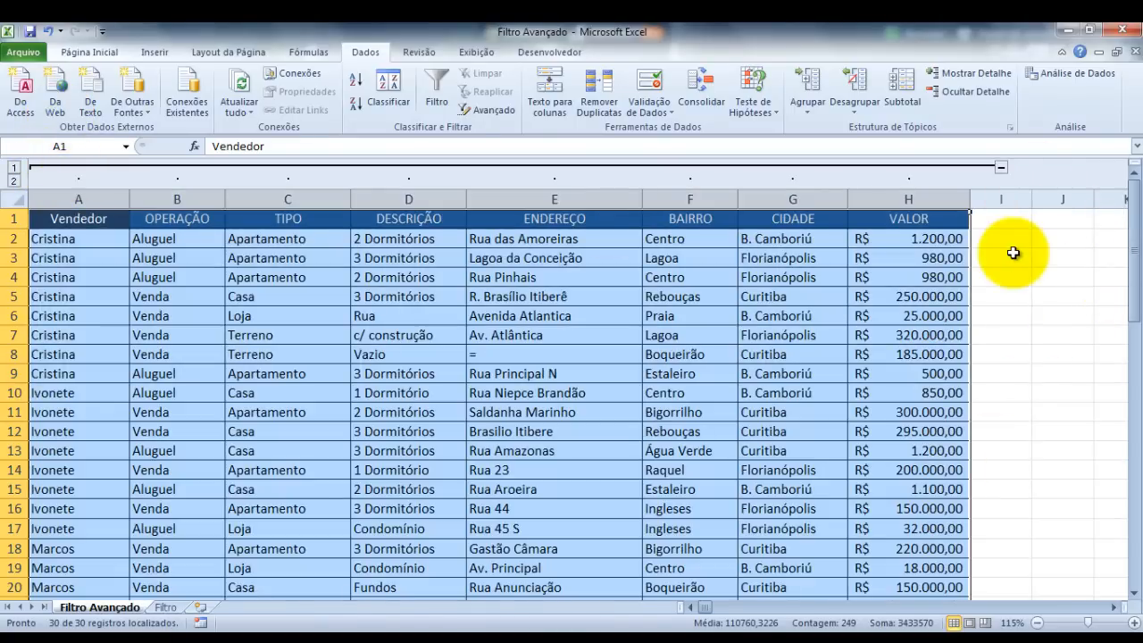
Switch between outline levels 1 and 2 to hide and show the grouped columns, ending on level 2
{"action": "left_click", "coordinate": [13, 169]}
{"action": "left_click", "coordinate": [13, 182]}
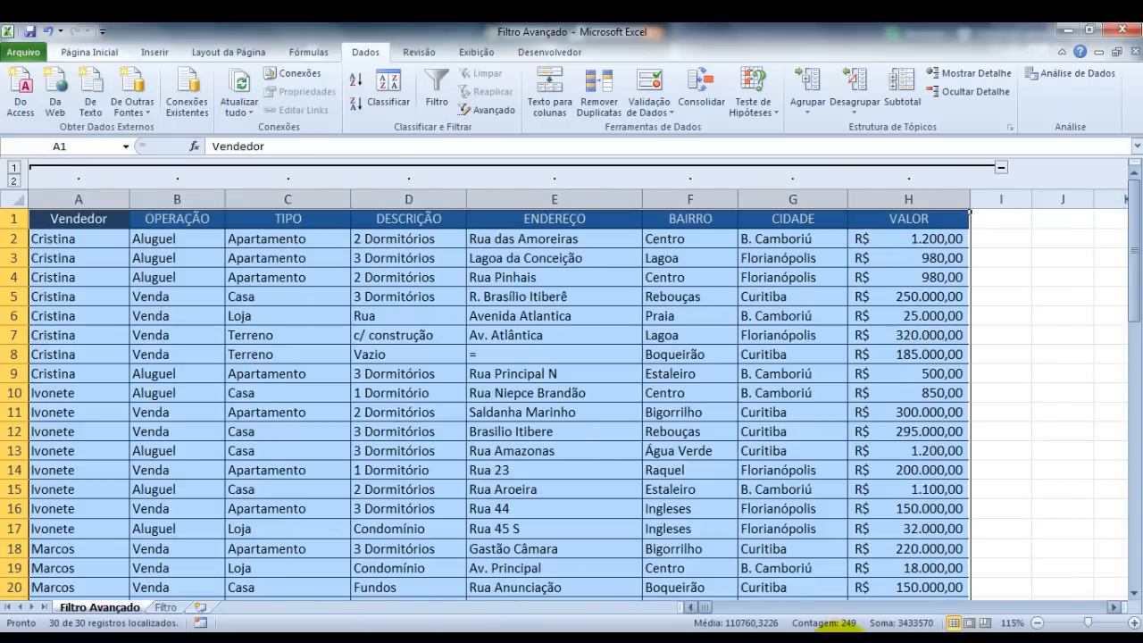
{"action": "left_click", "coordinate": [13, 168]}
{"action": "left_click", "coordinate": [643, 292]}
{"action": "left_click", "coordinate": [881, 390]}
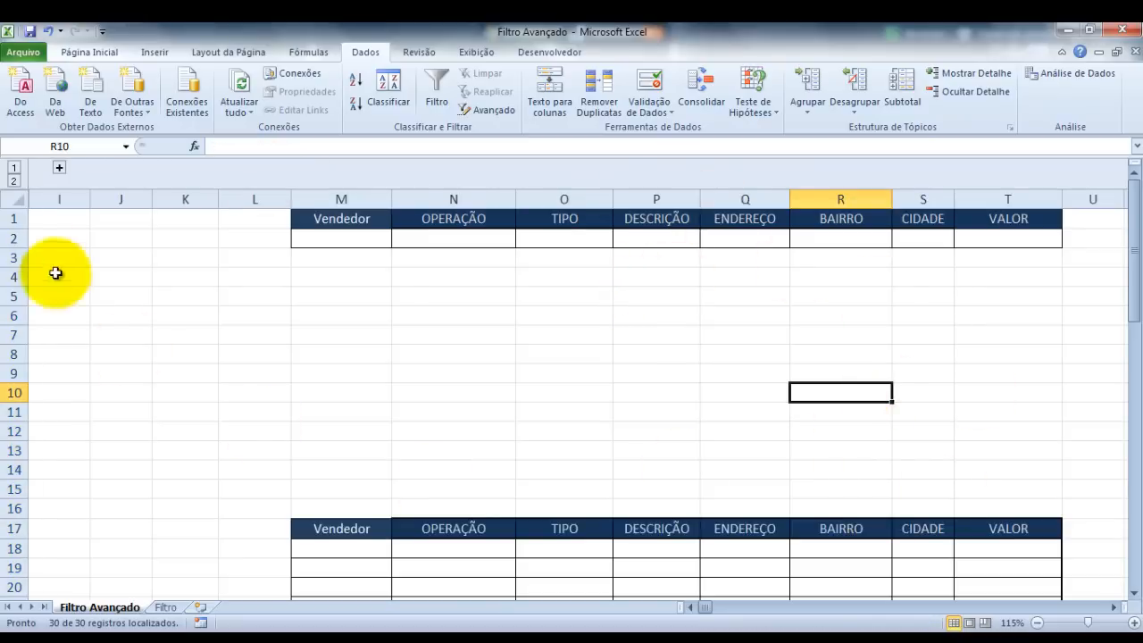
{"action": "left_click", "coordinate": [12, 183]}
{"action": "left_click", "coordinate": [13, 168]}
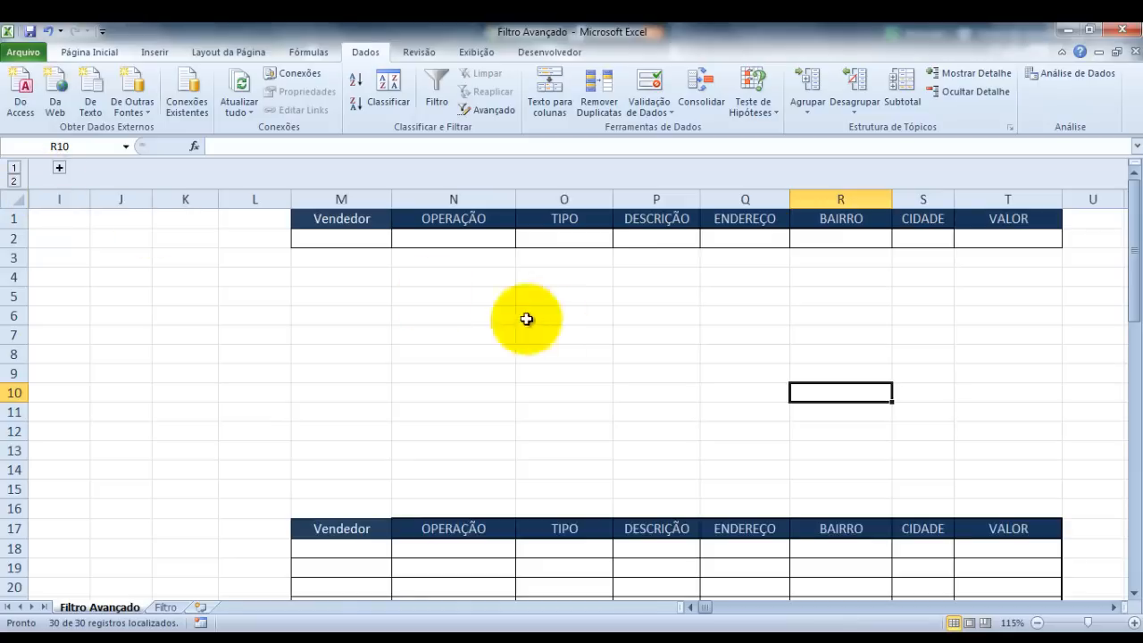
{"action": "left_click", "coordinate": [13, 182]}
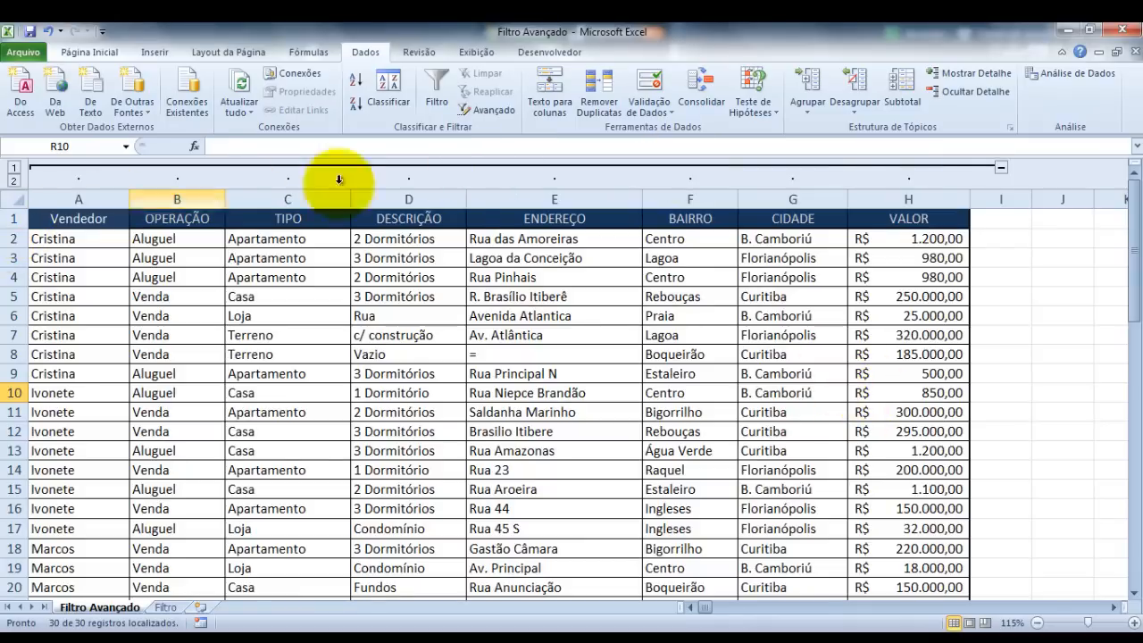
Ungroup columns A to H of the property table
{"action": "left_click", "coordinate": [491, 393]}
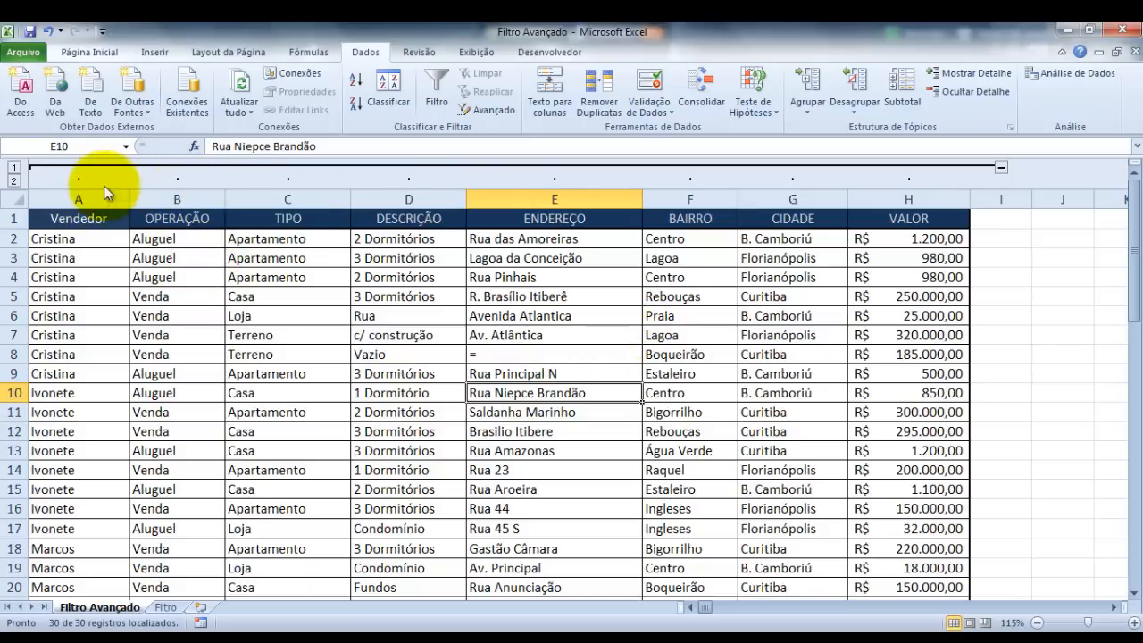
{"action": "left_click_drag", "start_coordinate": [54, 198], "coordinate": [940, 256]}
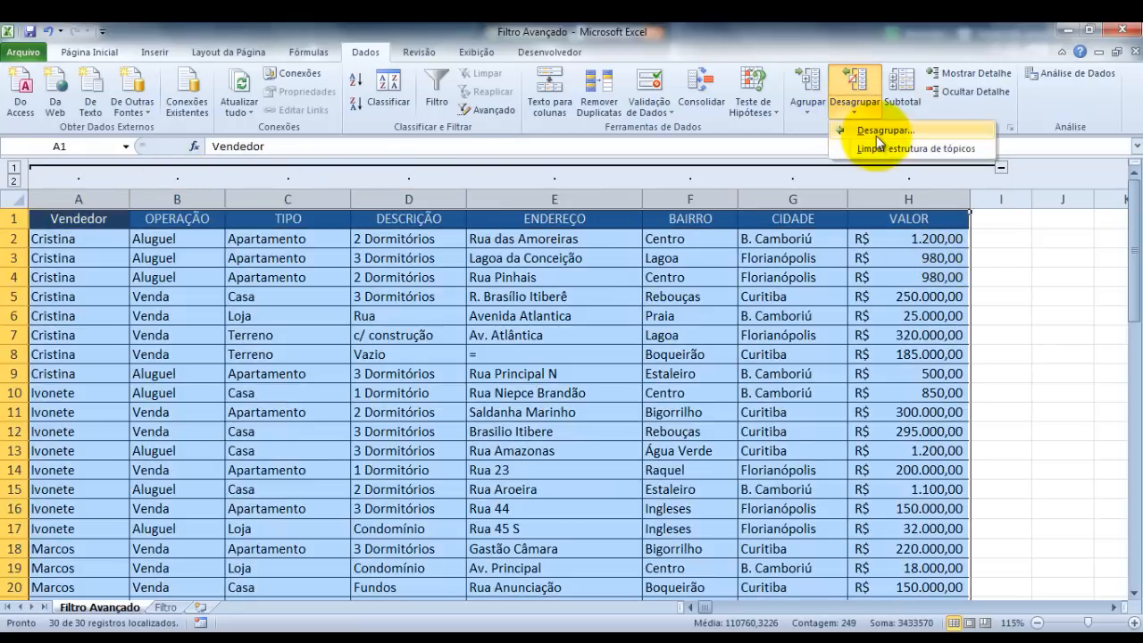
{"action": "left_click", "coordinate": [876, 134]}
{"action": "left_click", "coordinate": [631, 240]}
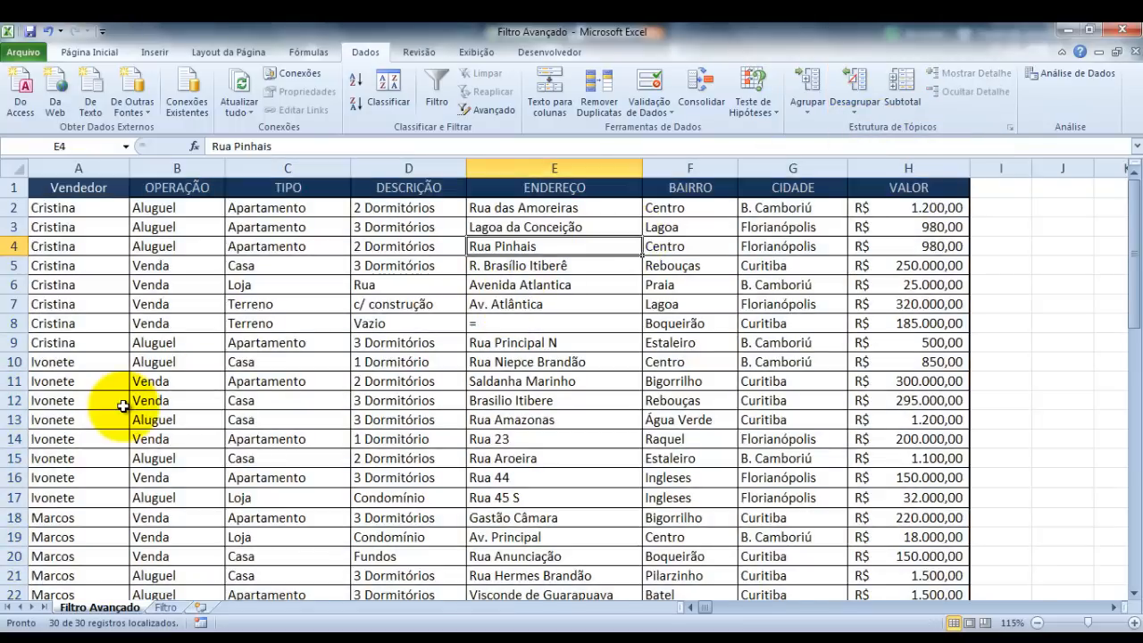
Turn on the Filter for the header row of the property table
{"action": "left_click", "coordinate": [119, 242]}
{"action": "scroll", "coordinate": [434, 301], "scroll_direction": "down", "scroll_amount": 5}
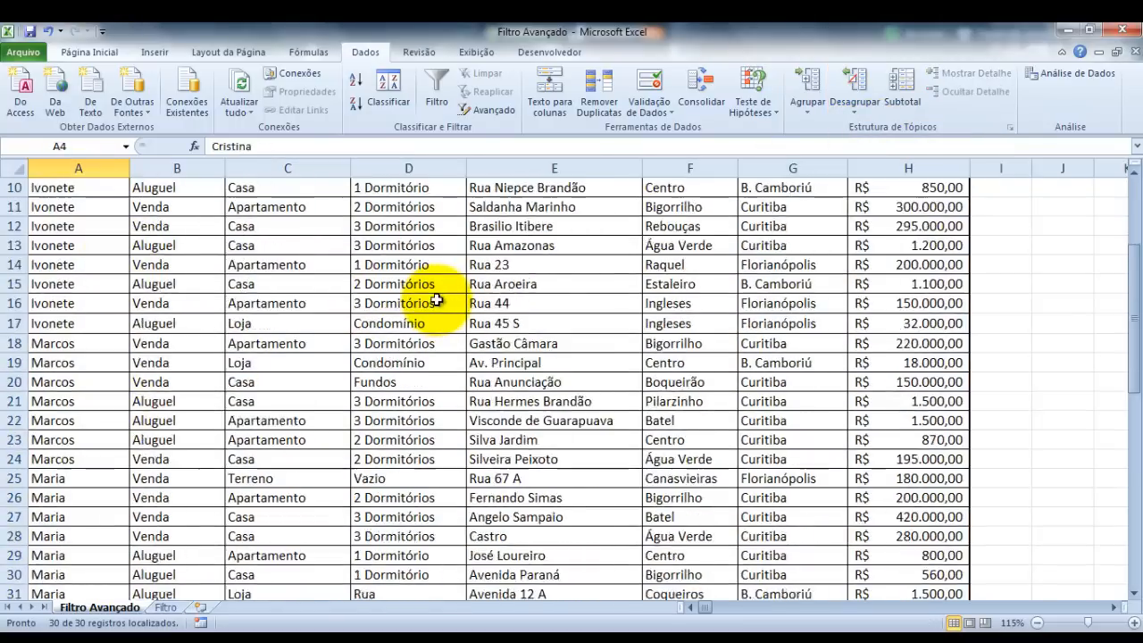
{"action": "scroll", "coordinate": [434, 301], "scroll_direction": "up", "scroll_amount": 5}
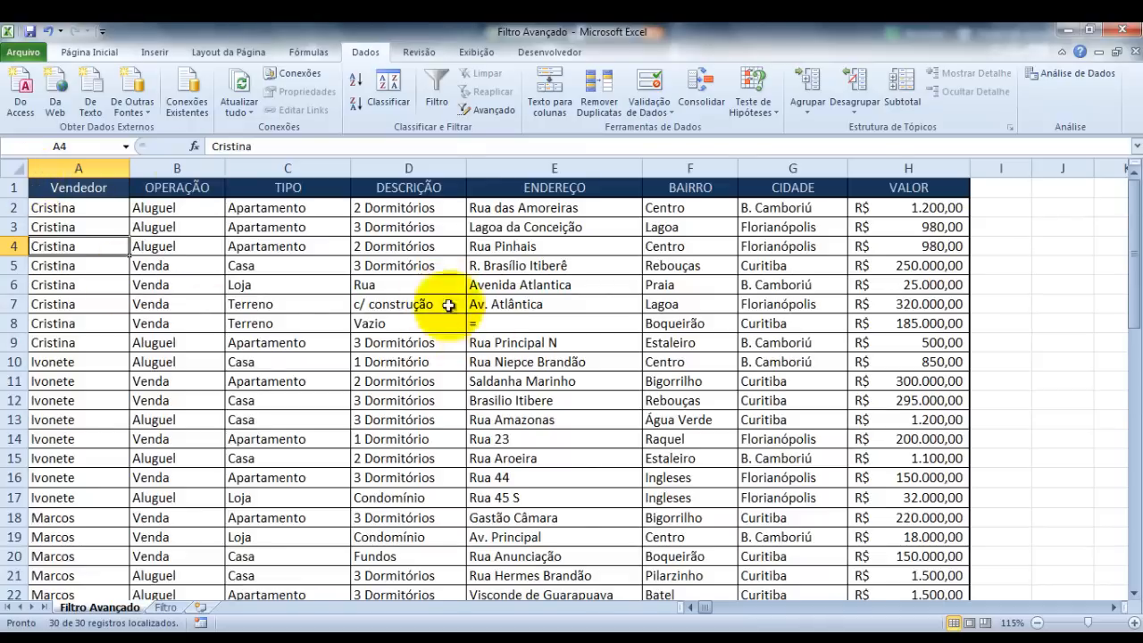
{"action": "left_click", "coordinate": [69, 188]}
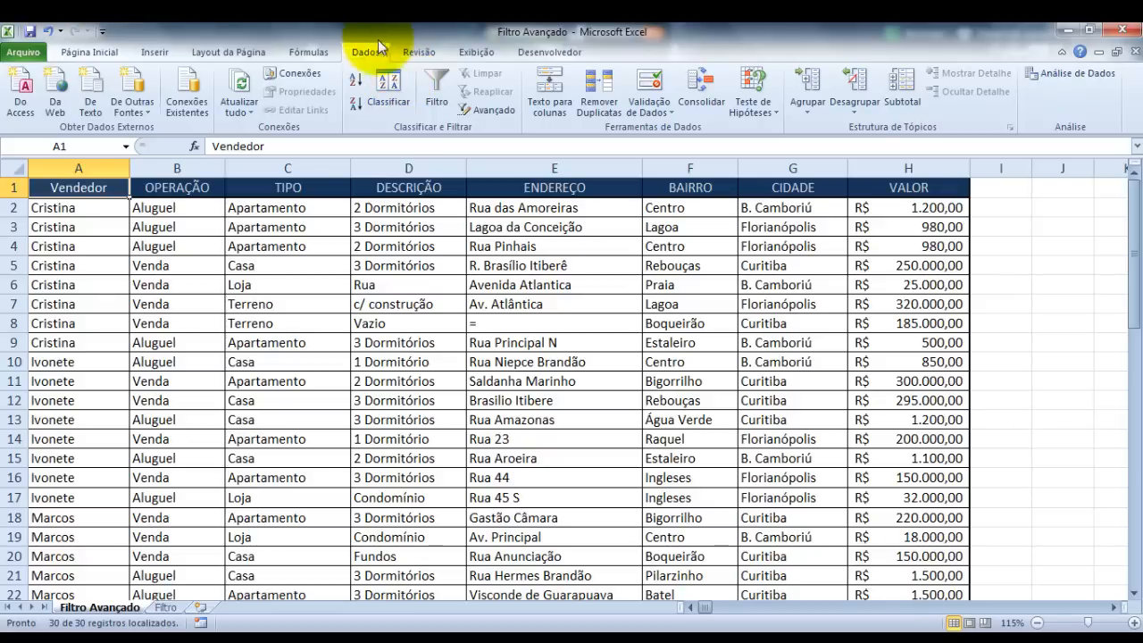
{"action": "left_click", "coordinate": [438, 100]}
{"action": "scroll", "coordinate": [116, 277], "scroll_direction": "down", "scroll_amount": 6}
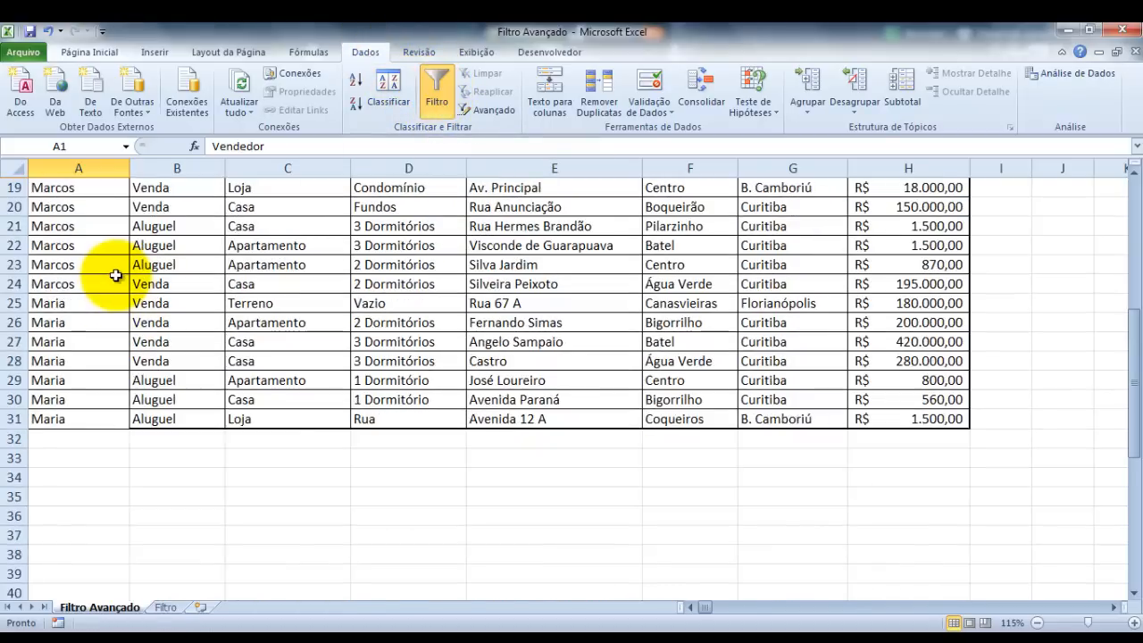
{"action": "scroll", "coordinate": [116, 277], "scroll_direction": "up", "scroll_amount": 6}
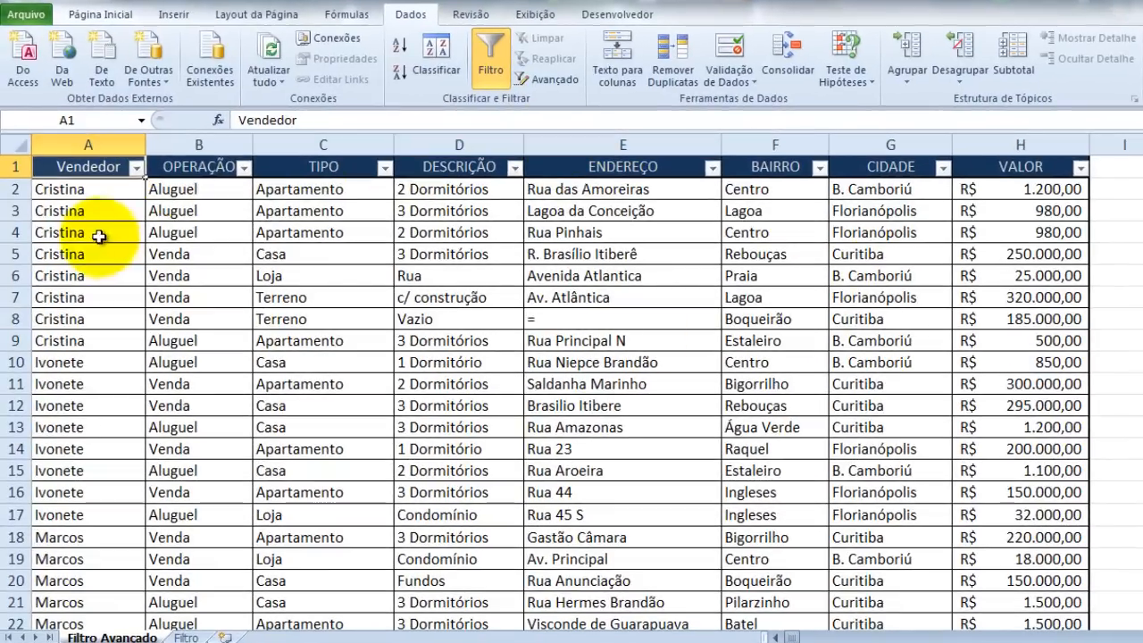
Filter the Vendedor column to only the third seller in the list, and restore all sellers
{"action": "left_click", "coordinate": [136, 167]}
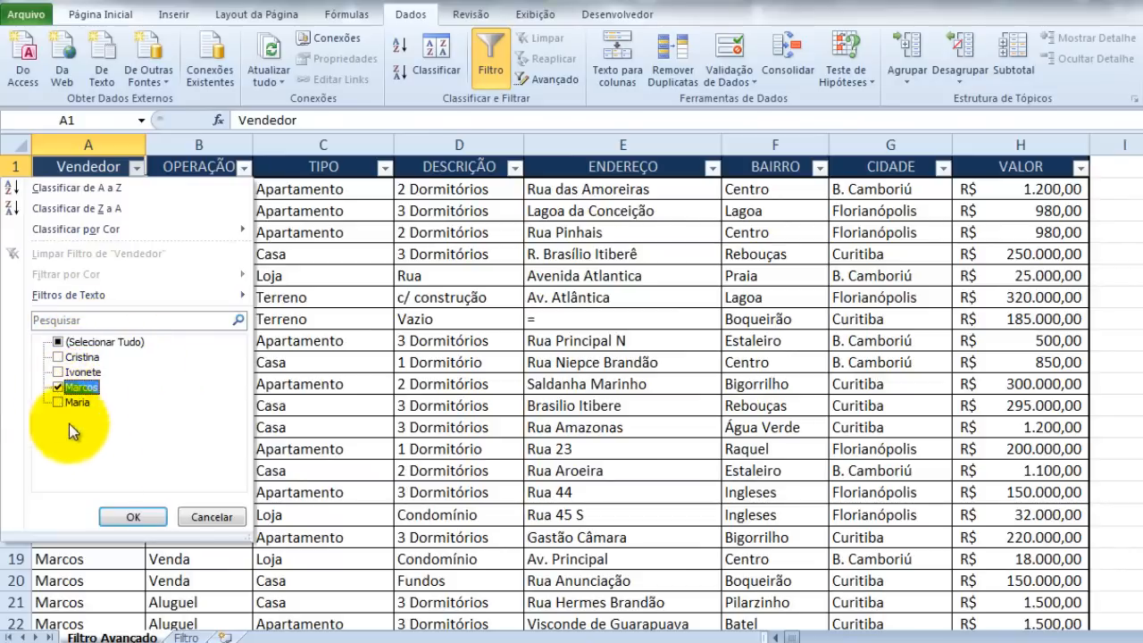
{"action": "left_click", "coordinate": [133, 516]}
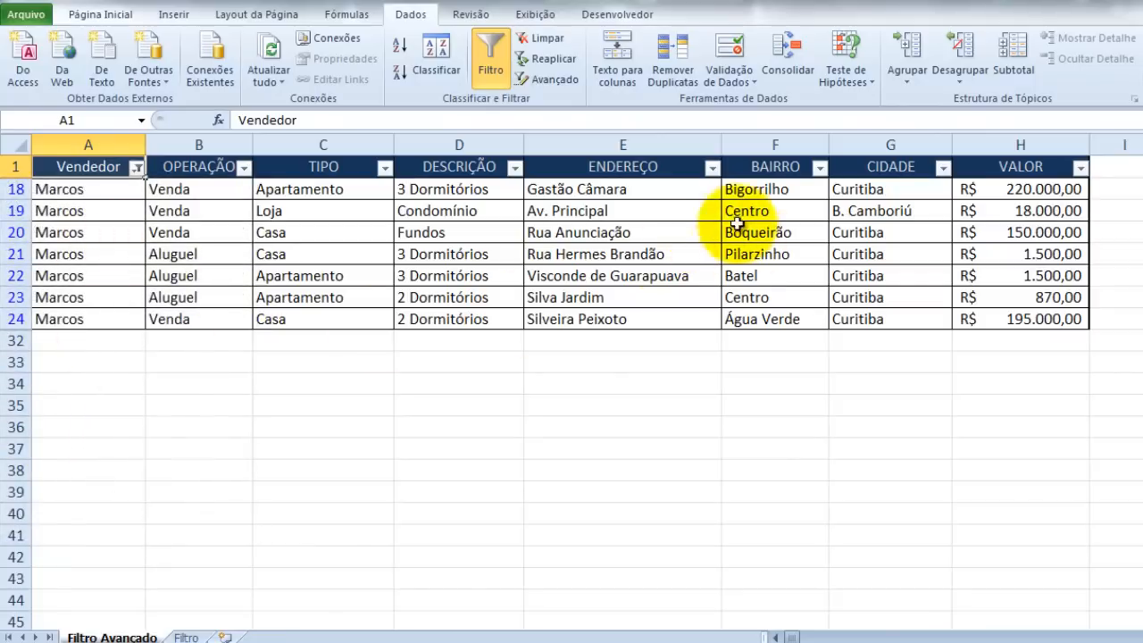
{"action": "left_click", "coordinate": [135, 169]}
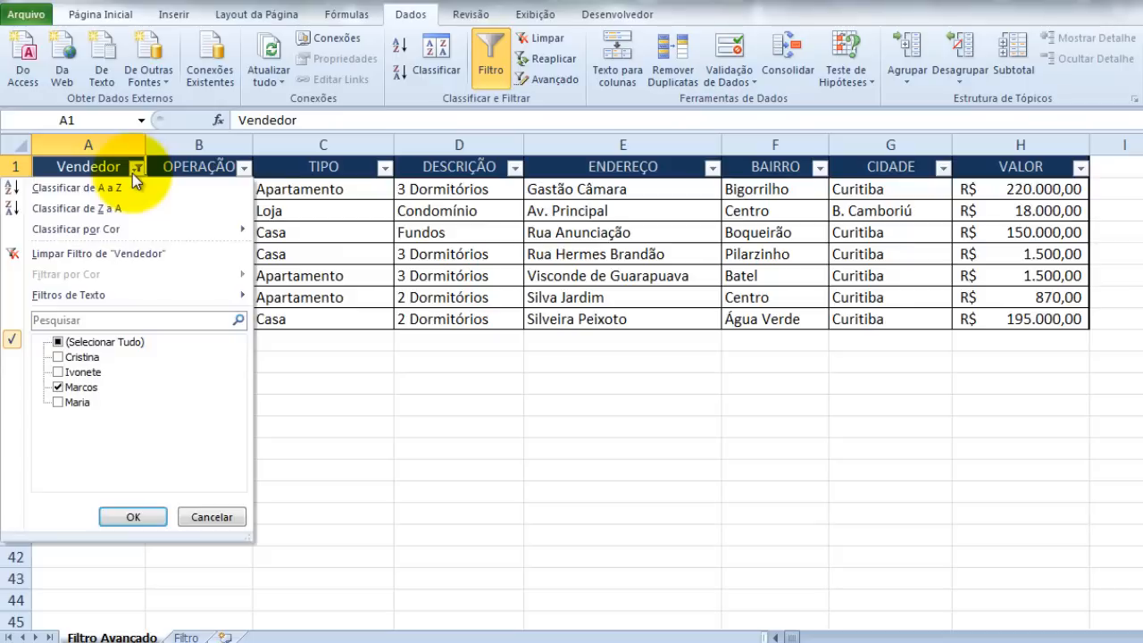
{"action": "left_click", "coordinate": [93, 343]}
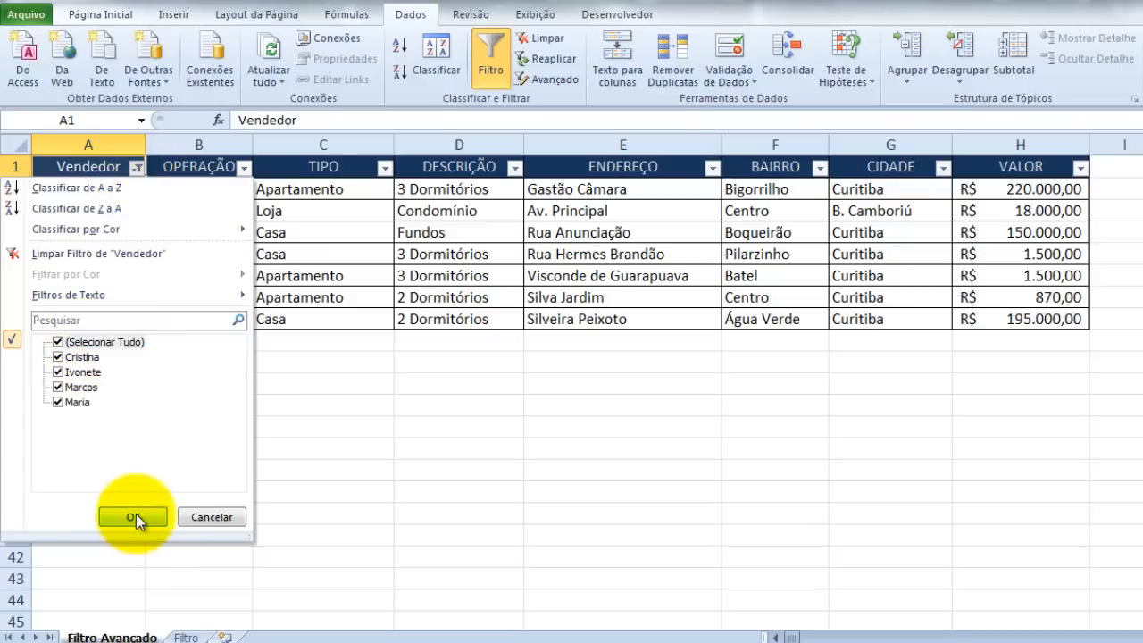
{"action": "left_click", "coordinate": [134, 517]}
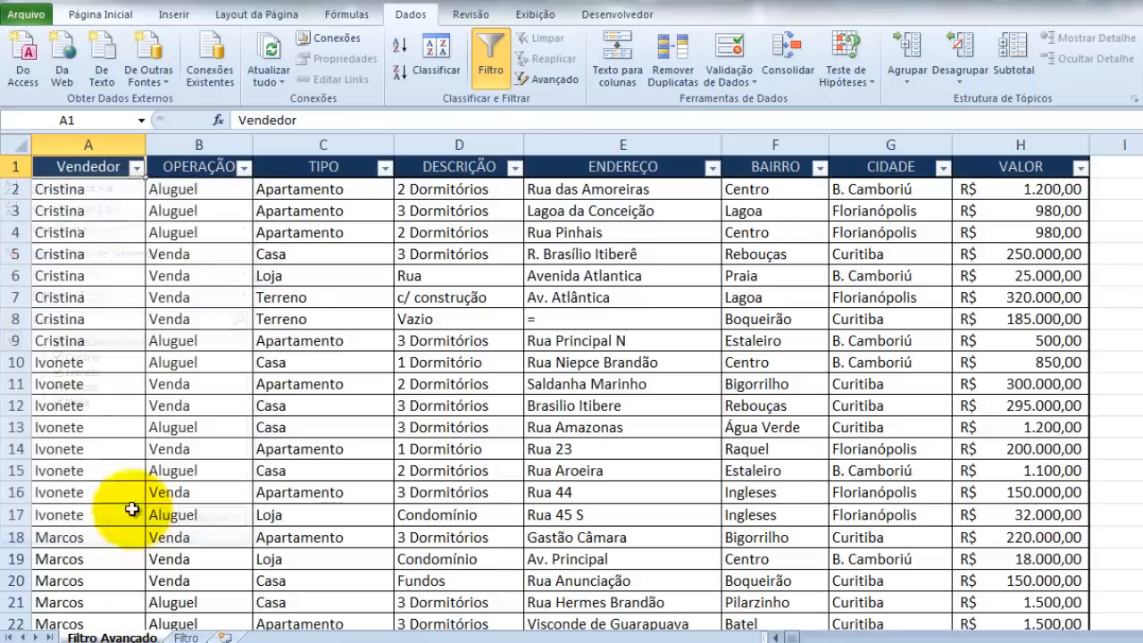
Begin a custom text filter on the Vendedor column with a first condition "é igual a" set to the third listed seller
{"action": "left_click", "coordinate": [137, 168]}
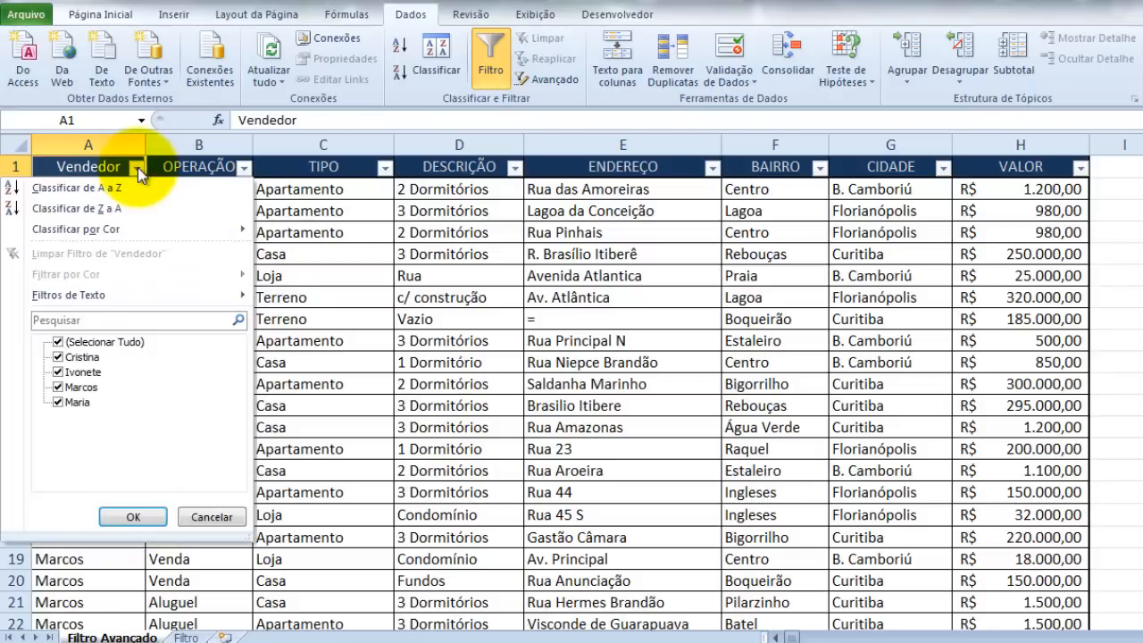
{"action": "mouse_move", "coordinate": [76, 302]}
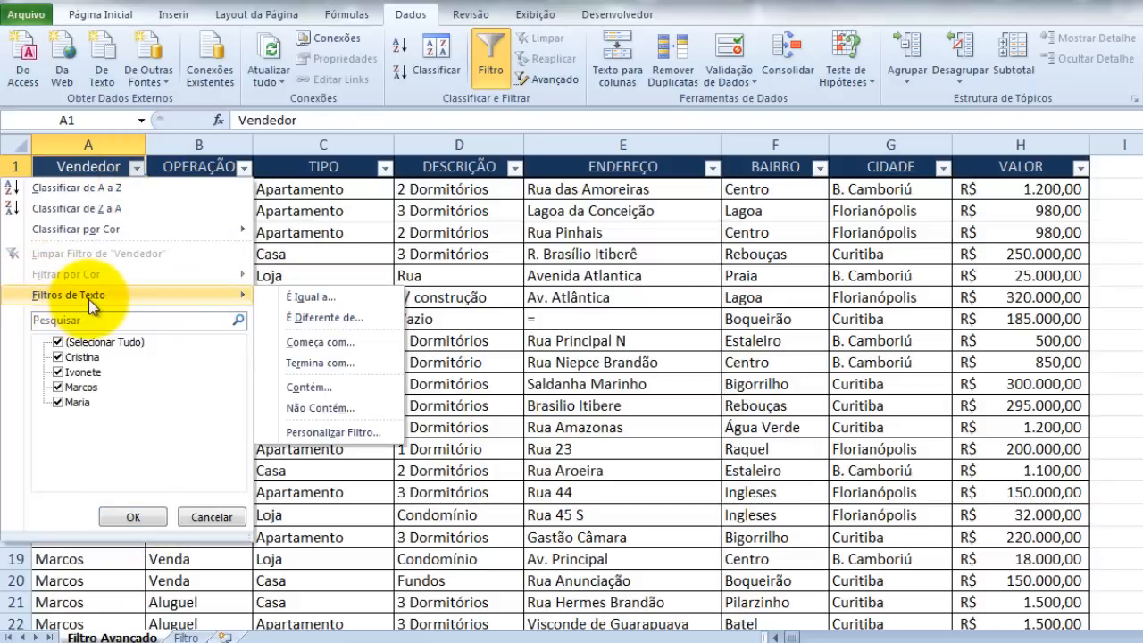
{"action": "left_click", "coordinate": [330, 304]}
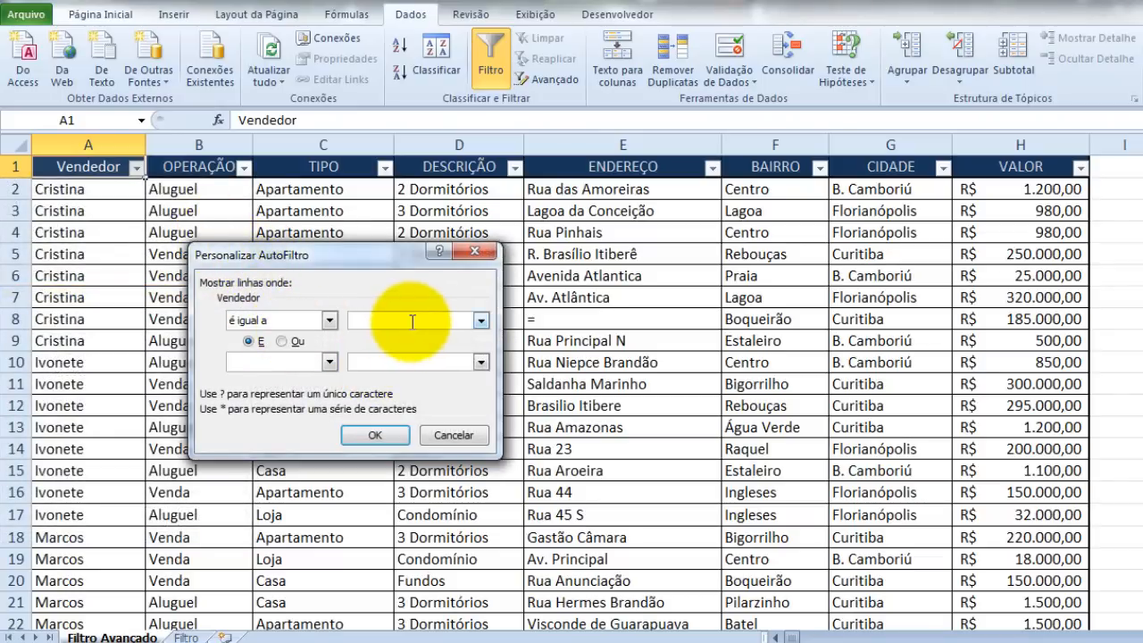
{"action": "left_click", "coordinate": [480, 319]}
{"action": "left_click", "coordinate": [407, 382]}
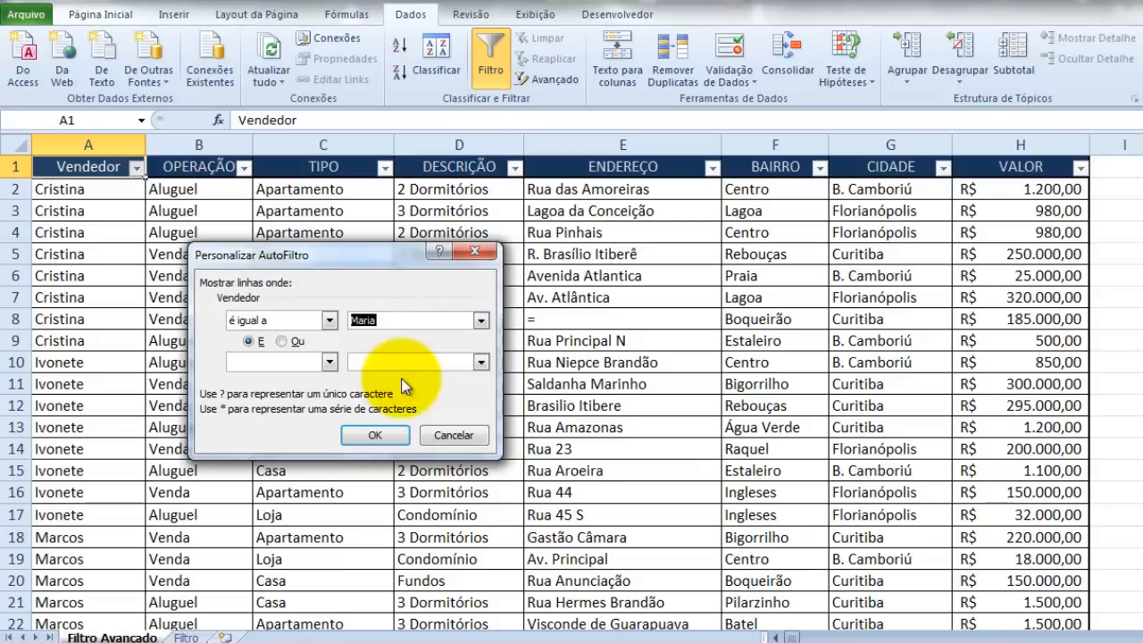
{"action": "left_click", "coordinate": [481, 319]}
{"action": "left_click", "coordinate": [451, 364]}
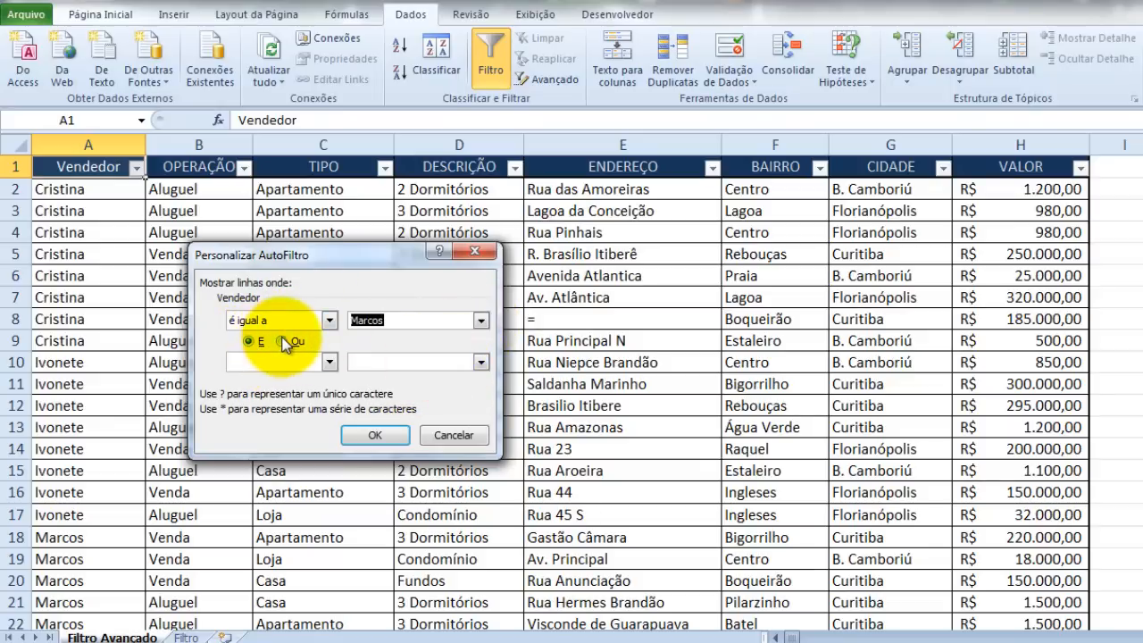
Add an alternative (Ou) condition "é igual a" for the first listed seller and apply the custom filter
{"action": "left_click", "coordinate": [329, 361]}
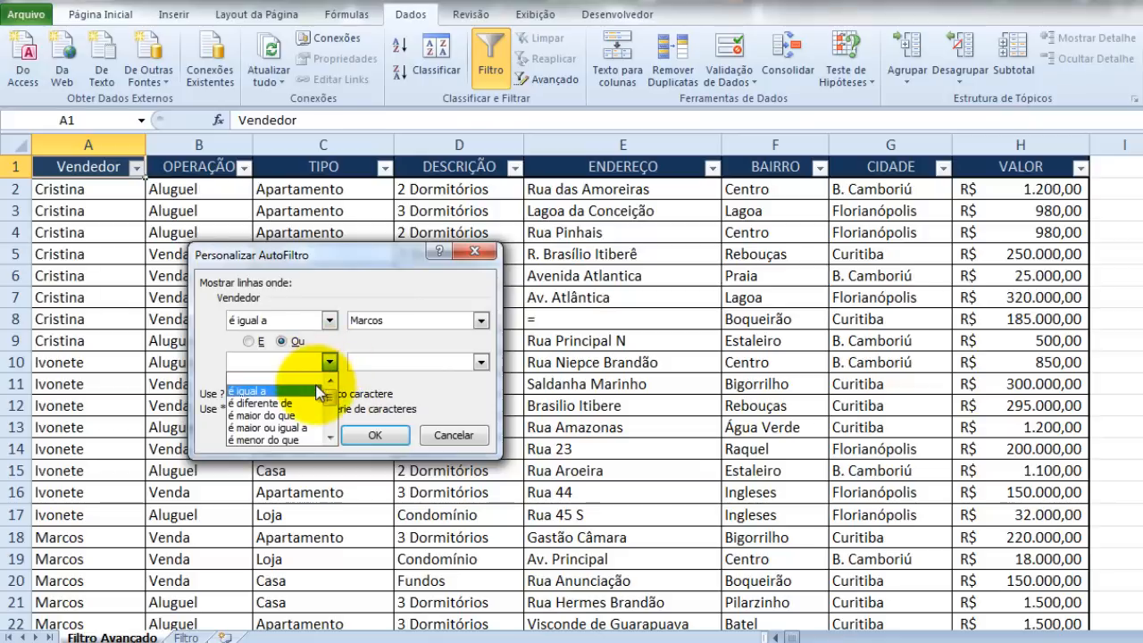
{"action": "left_click", "coordinate": [304, 391]}
{"action": "left_click", "coordinate": [463, 364]}
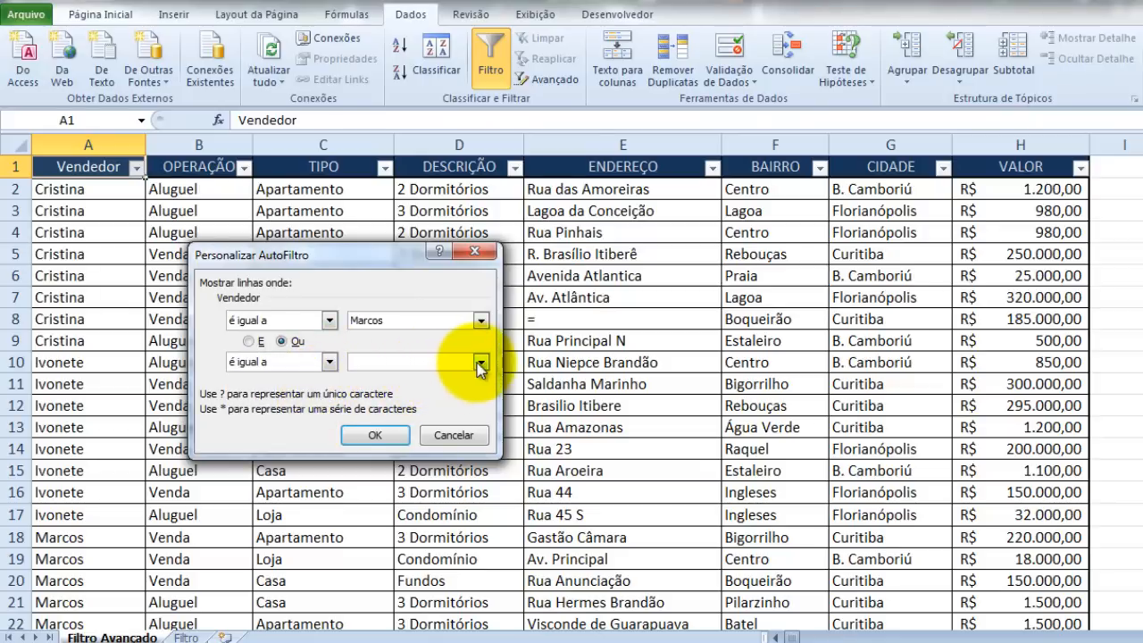
{"action": "left_click", "coordinate": [480, 362]}
{"action": "left_click", "coordinate": [442, 384]}
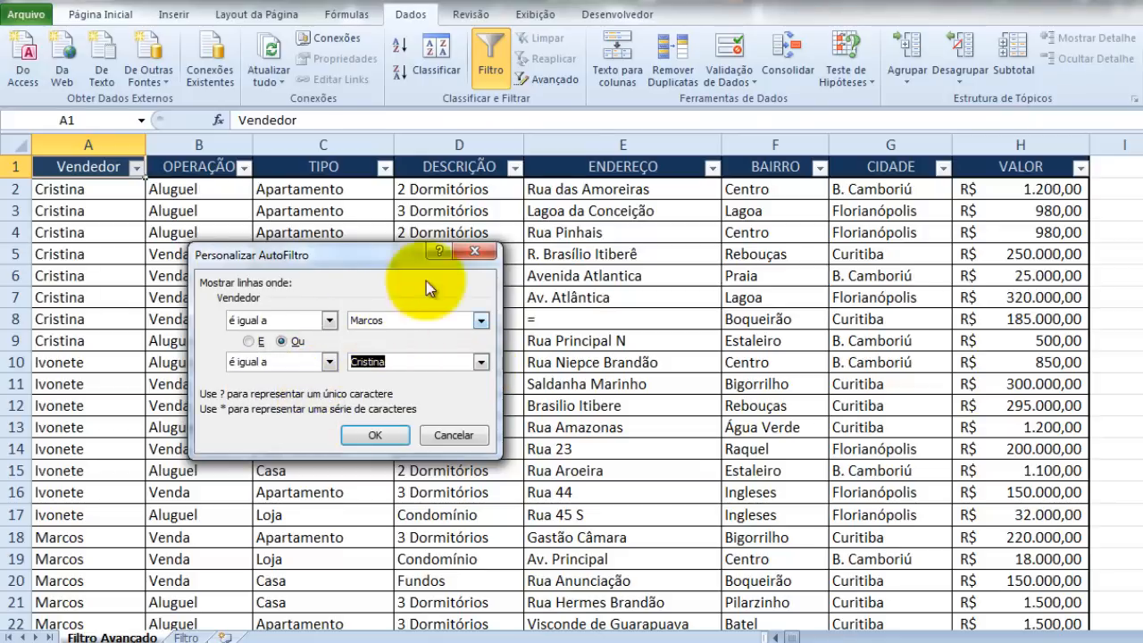
{"action": "left_click", "coordinate": [373, 435]}
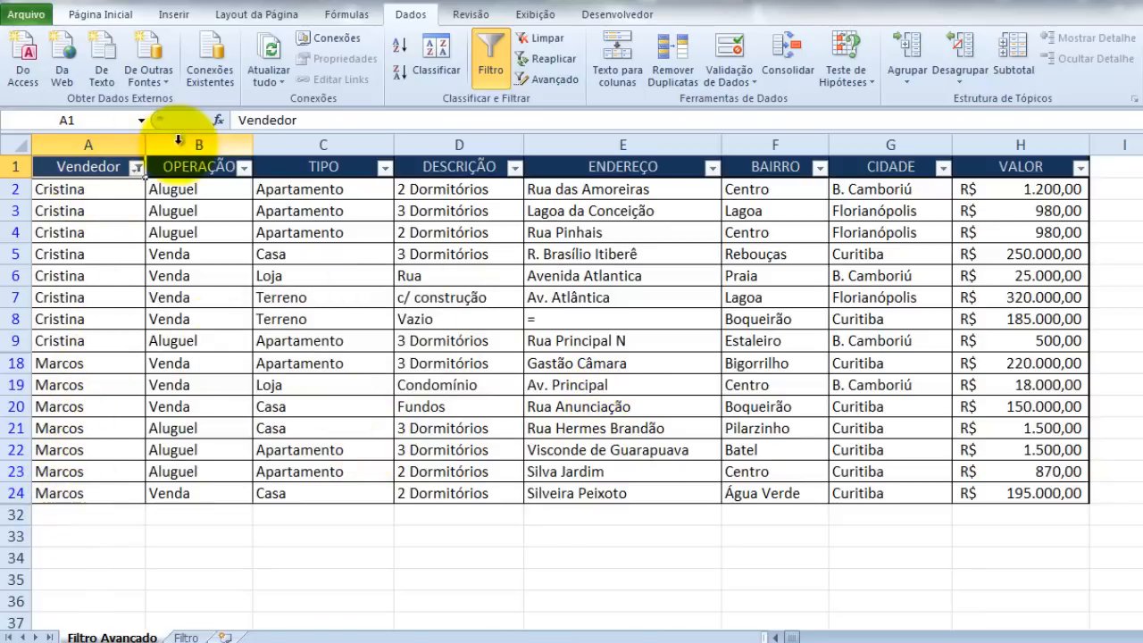
Reselect all sellers in the Vendedor filter to show the whole property table
{"action": "left_click", "coordinate": [136, 168]}
{"action": "left_click", "coordinate": [58, 342]}
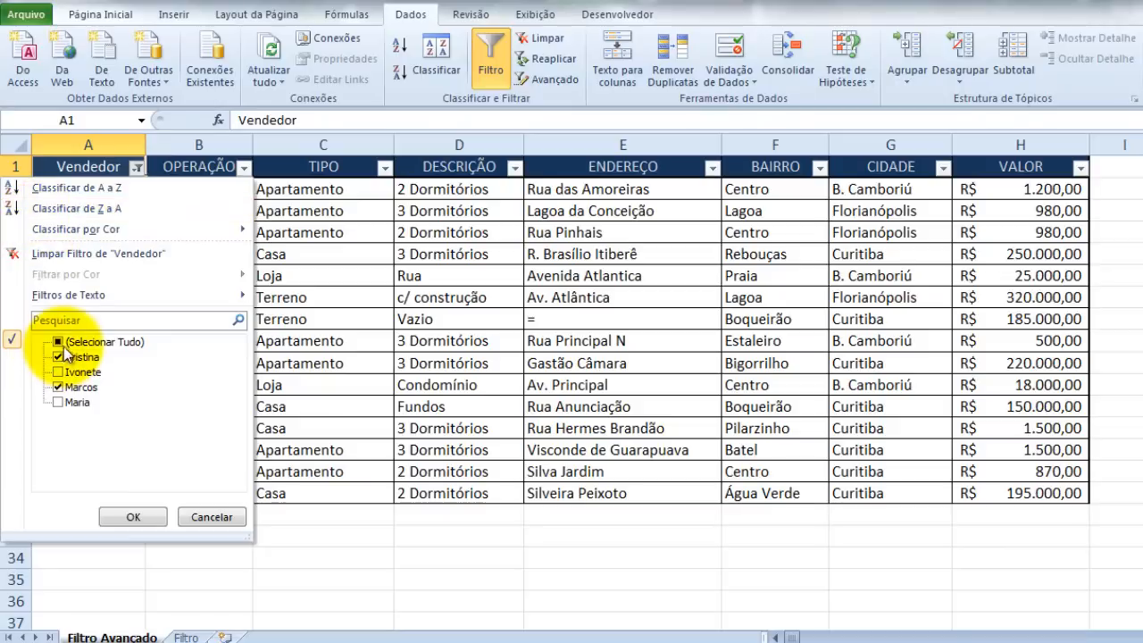
{"action": "left_click", "coordinate": [133, 516]}
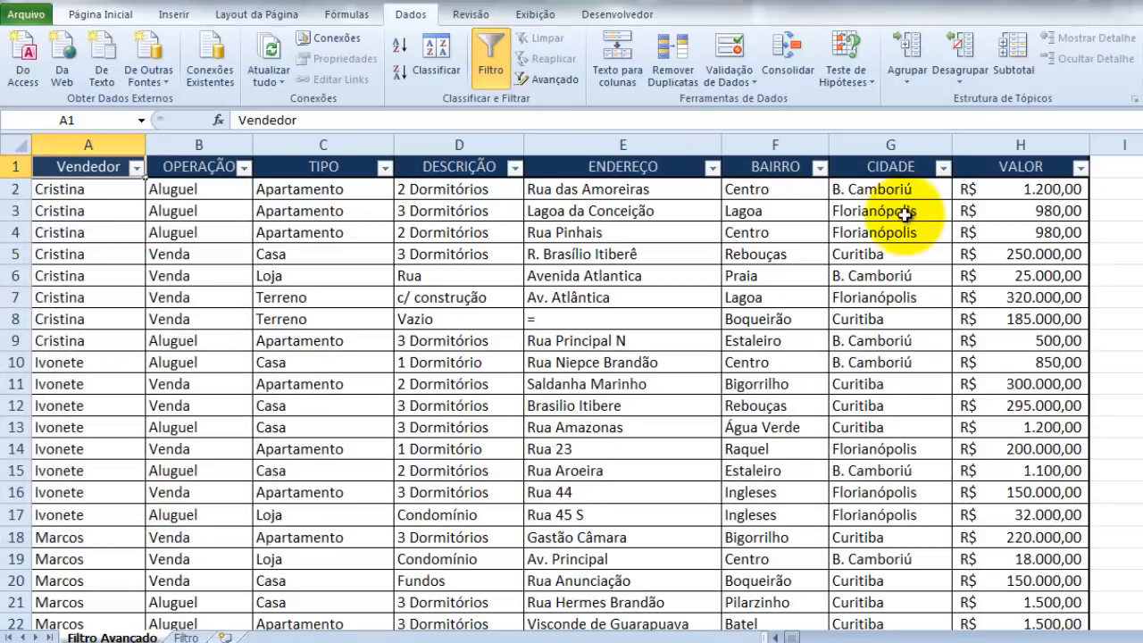
Turn off the Filter on the property table's header row
{"action": "left_click", "coordinate": [969, 210]}
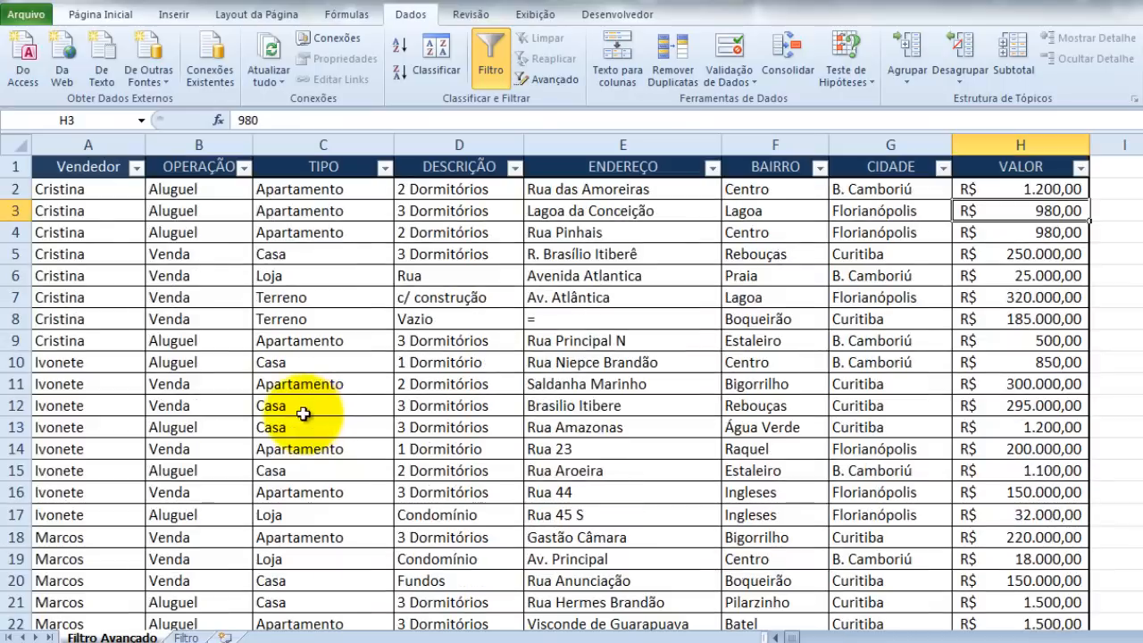
{"action": "left_click", "coordinate": [93, 167]}
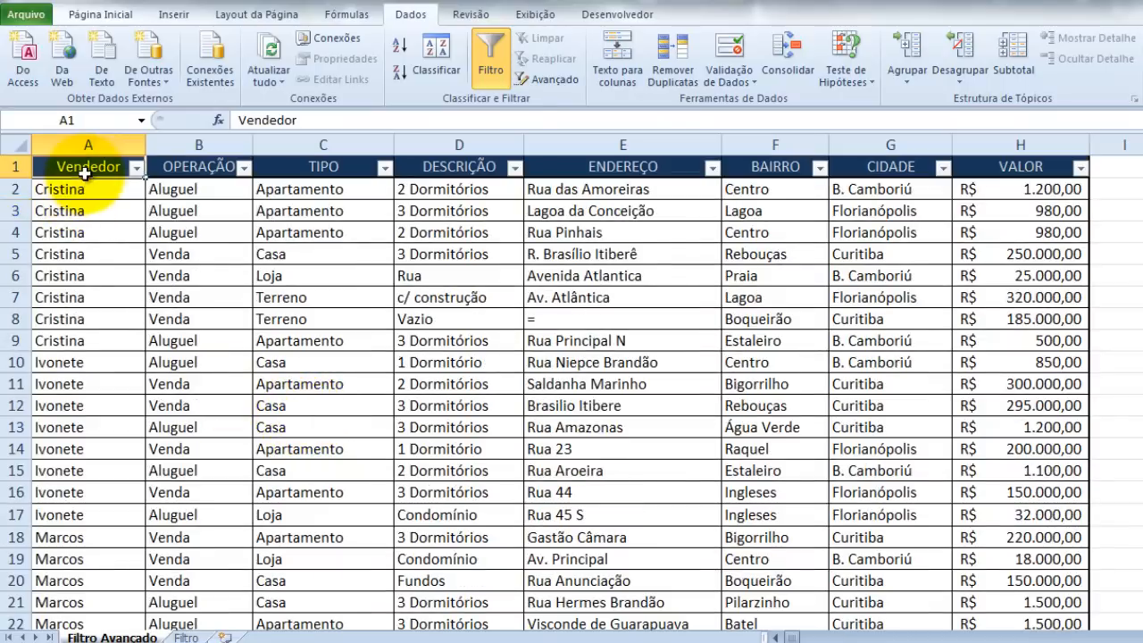
{"action": "left_click", "coordinate": [496, 58]}
Fill the address Av. Atlântica from E7 down into cell E8 of the ENDEREÇO column
{"action": "left_click", "coordinate": [730, 297]}
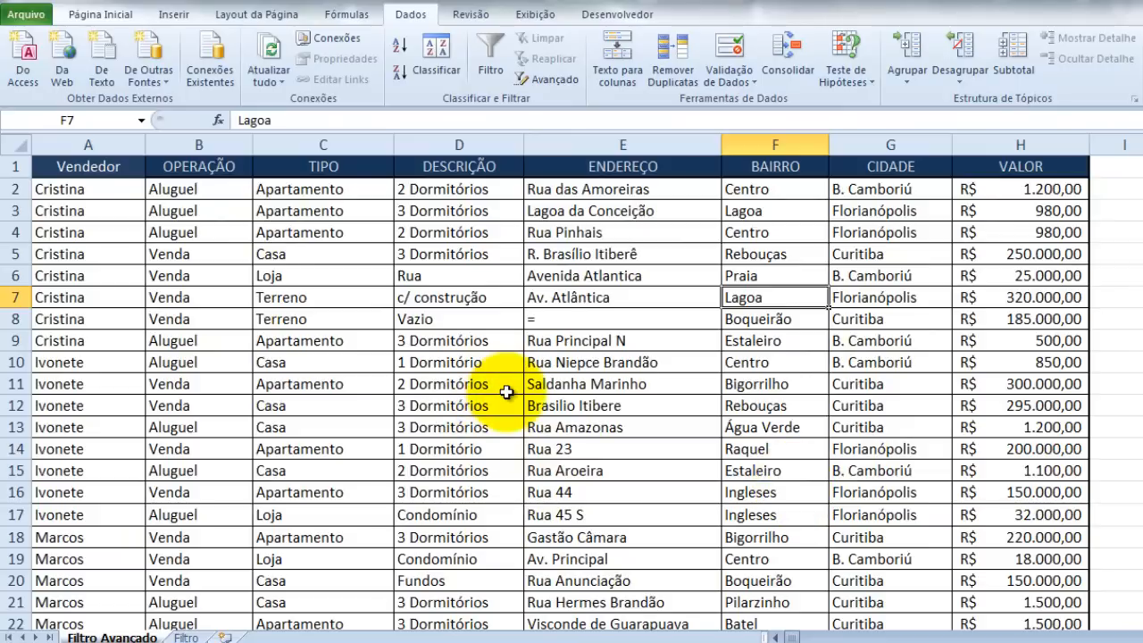
{"action": "left_click", "coordinate": [123, 204]}
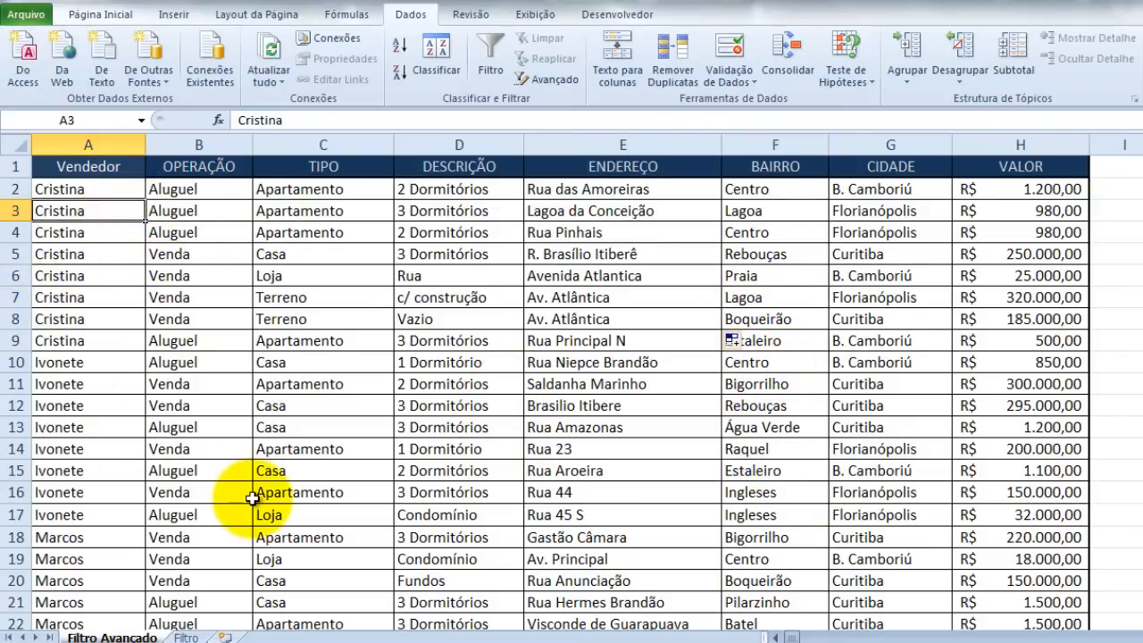
{"action": "left_click_drag", "start_coordinate": [84, 471], "coordinate": [159, 461]}
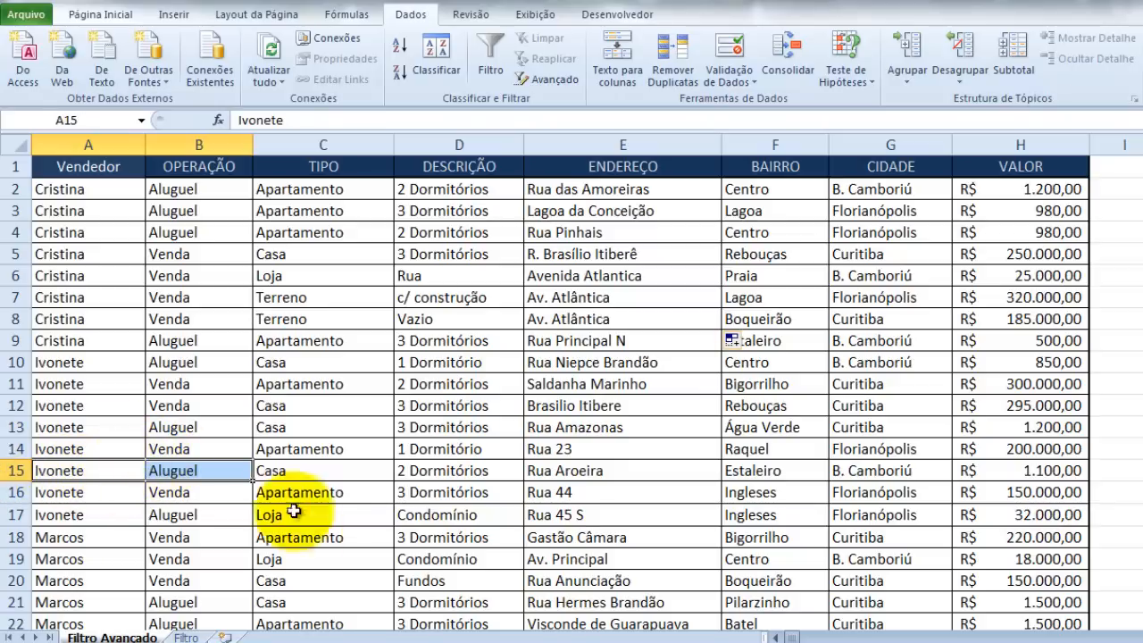
{"action": "key", "text": "ctrl+c"}
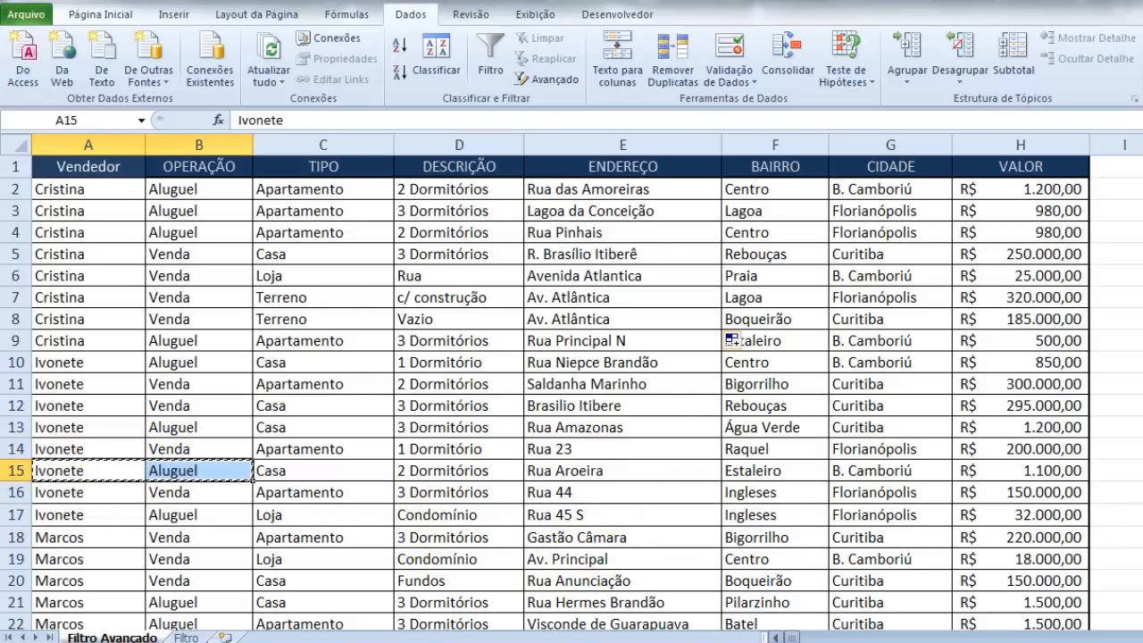
{"action": "scroll", "coordinate": [571, 384], "scroll_direction": "right", "scroll_amount": 6}
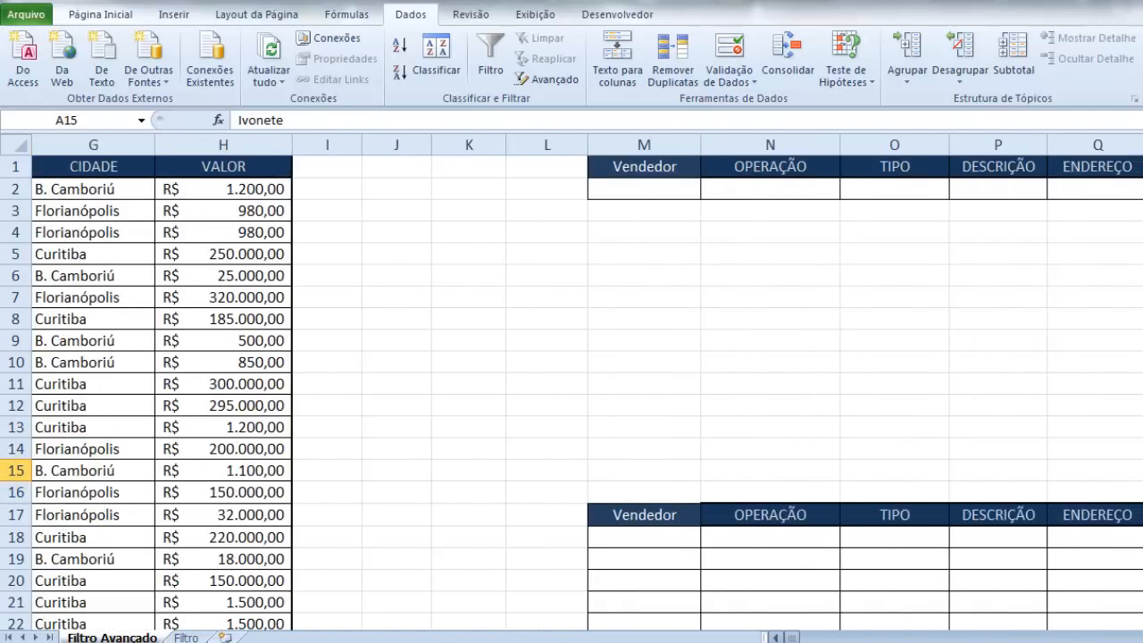
{"action": "scroll", "coordinate": [1096, 536], "scroll_direction": "right", "scroll_amount": 4}
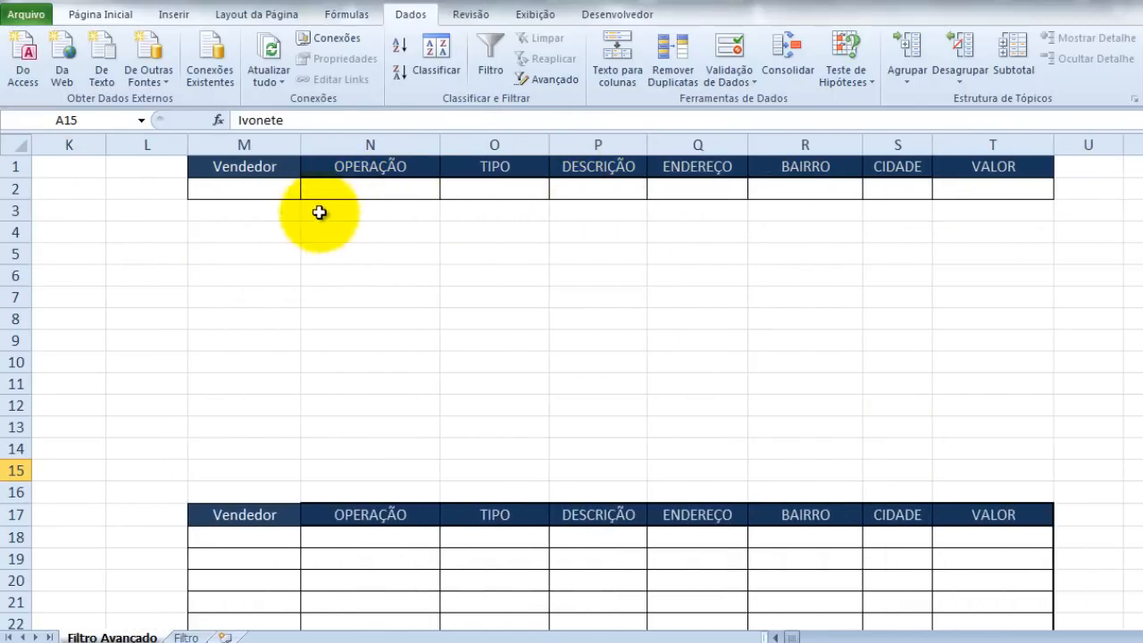
{"action": "left_click", "coordinate": [247, 189]}
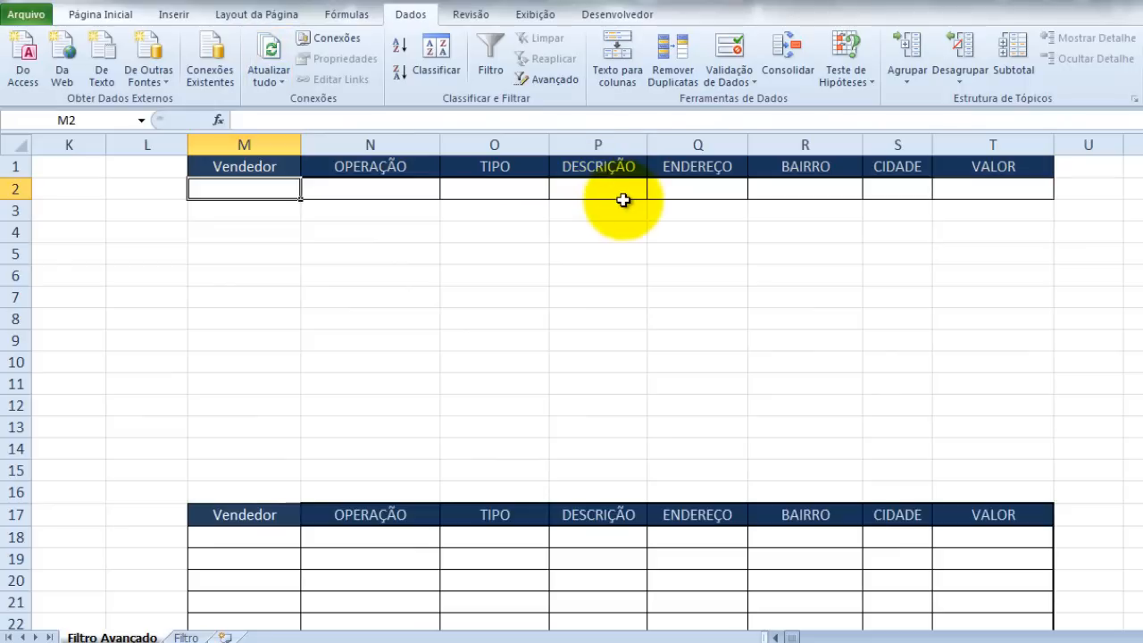
{"action": "key", "text": "ctrl+c"}
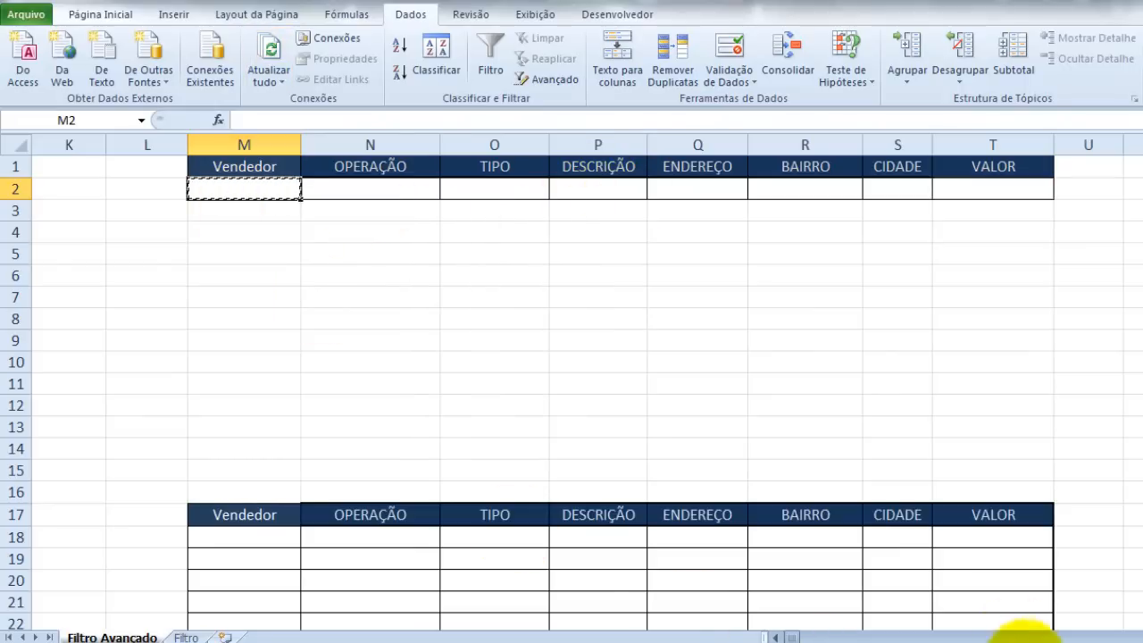
Copy the seller and operation in A2:B2 into the upper criteria table, starting at cell M2
{"action": "left_click_drag", "start_coordinate": [791, 637], "coordinate": [775, 635]}
{"action": "left_click", "coordinate": [117, 184]}
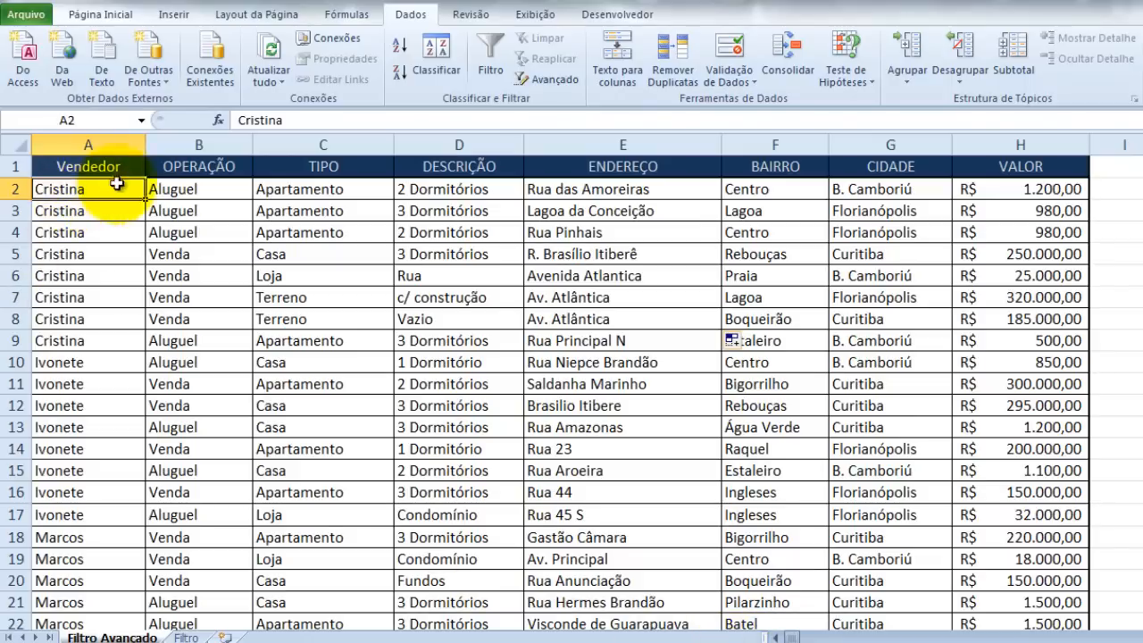
{"action": "left_click_drag", "start_coordinate": [117, 184], "coordinate": [168, 183]}
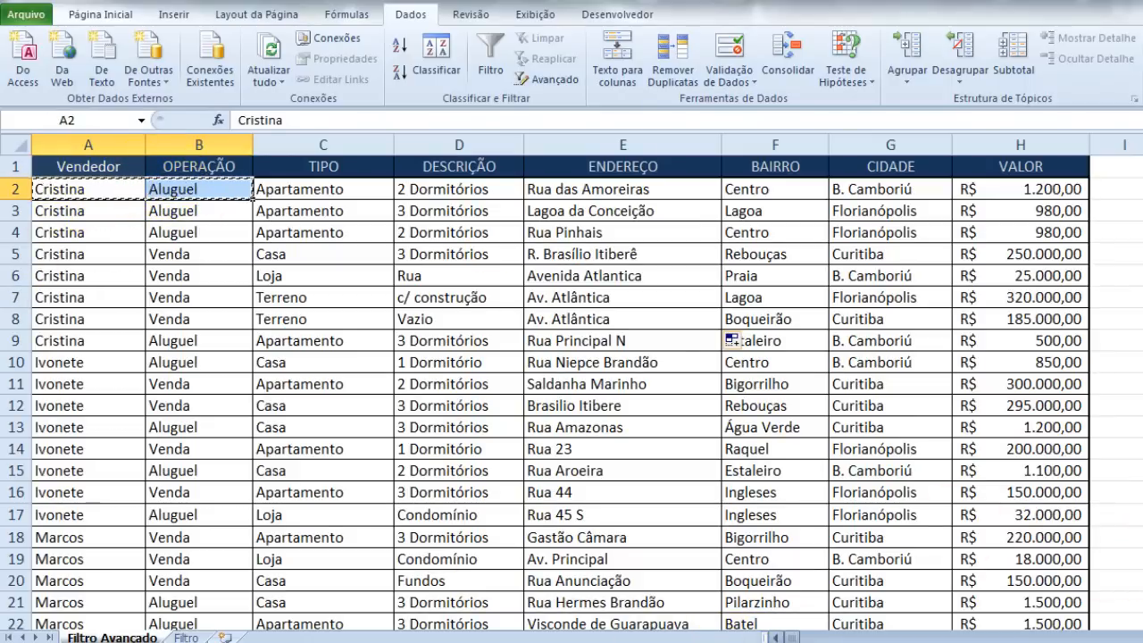
{"action": "left_click_drag", "start_coordinate": [775, 638], "coordinate": [782, 638]}
{"action": "left_click", "coordinate": [936, 191]}
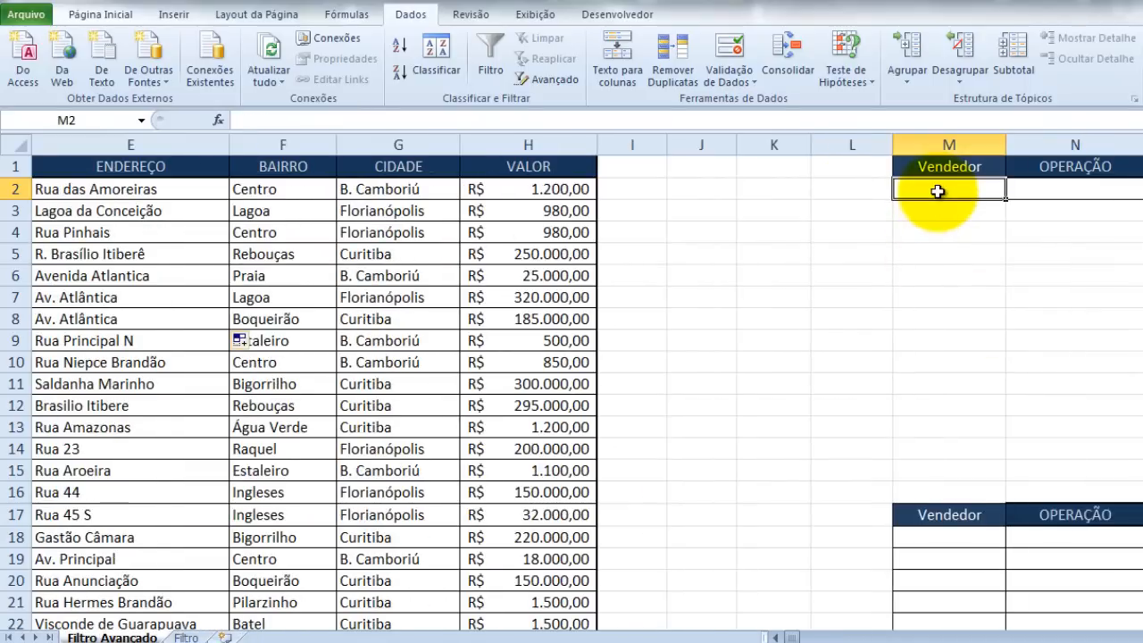
{"action": "key", "text": "ctrl+v"}
{"action": "left_click", "coordinate": [960, 252]}
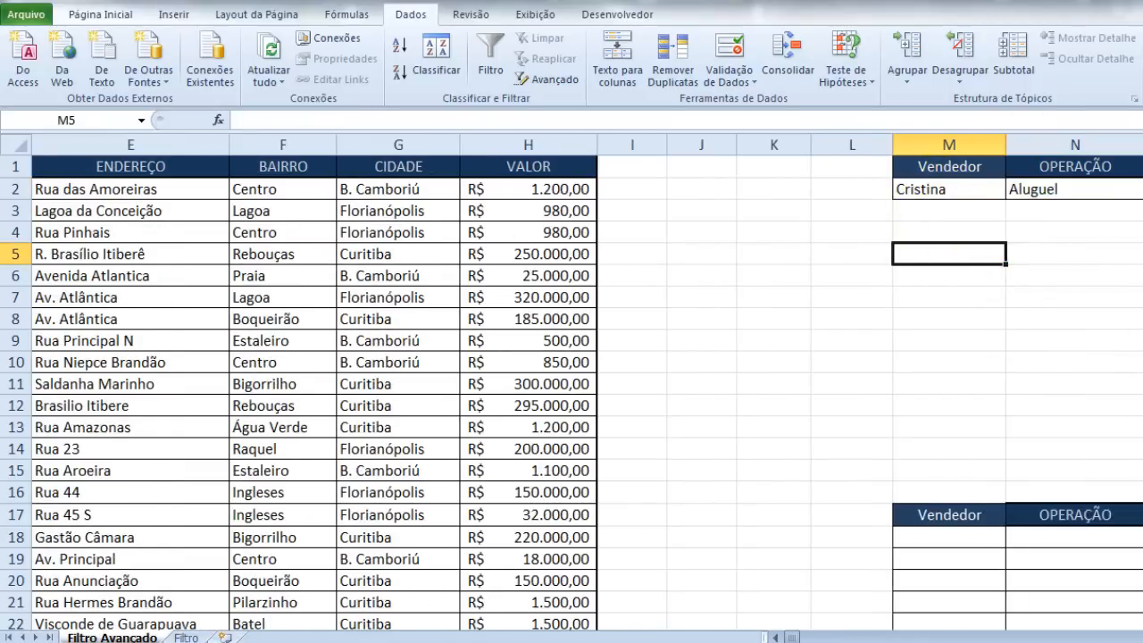
Examine the seller and operation entries in the criteria table, the source list, and the empty extraction table under row 17
{"action": "left_click_drag", "start_coordinate": [777, 638], "coordinate": [784, 638]}
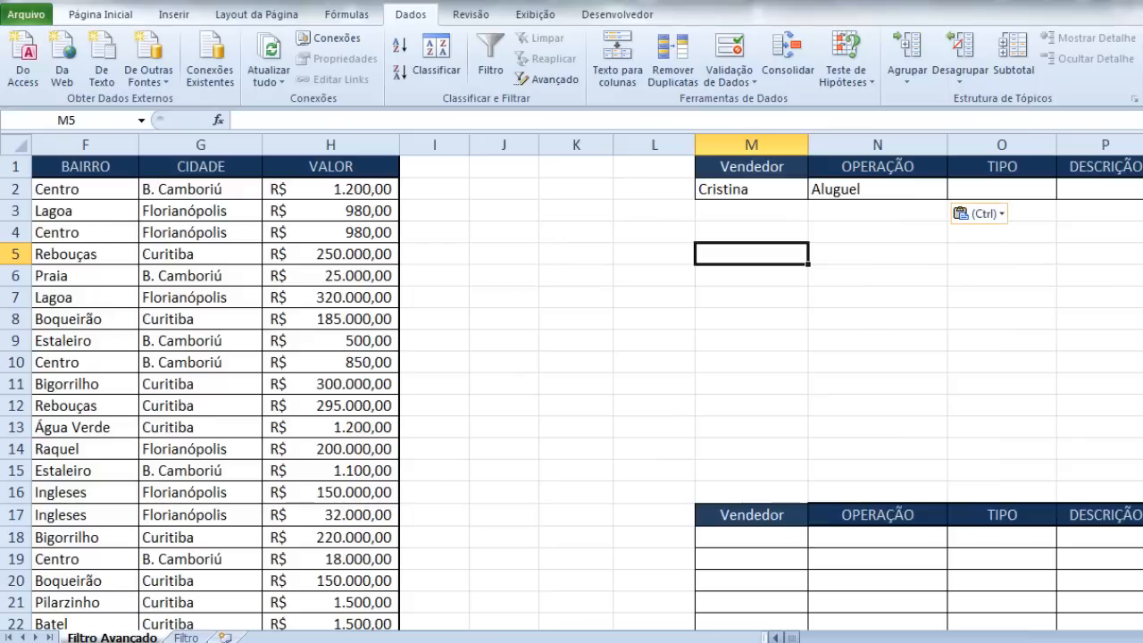
{"action": "left_click", "coordinate": [751, 167]}
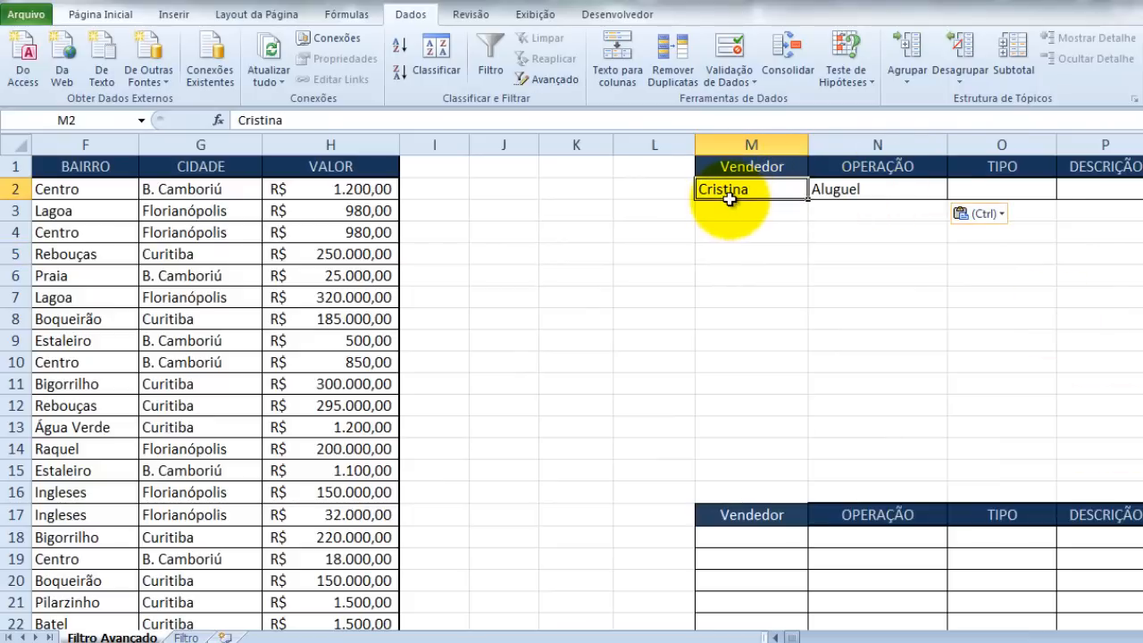
{"action": "left_click", "coordinate": [860, 167]}
{"action": "left_click", "coordinate": [864, 188]}
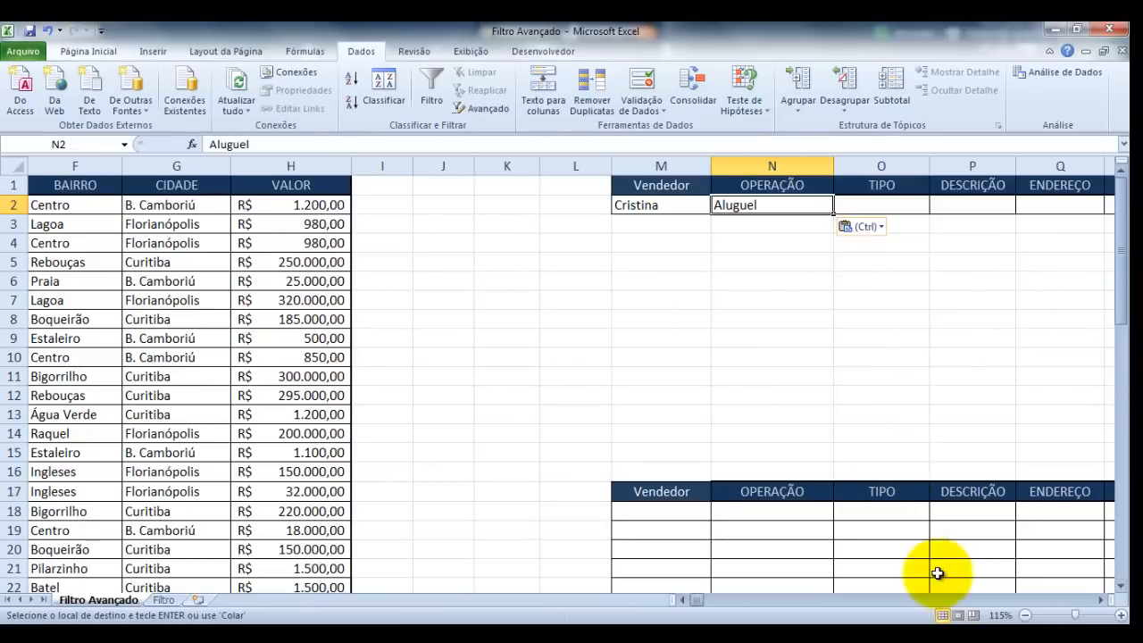
{"action": "left_click", "coordinate": [1095, 596]}
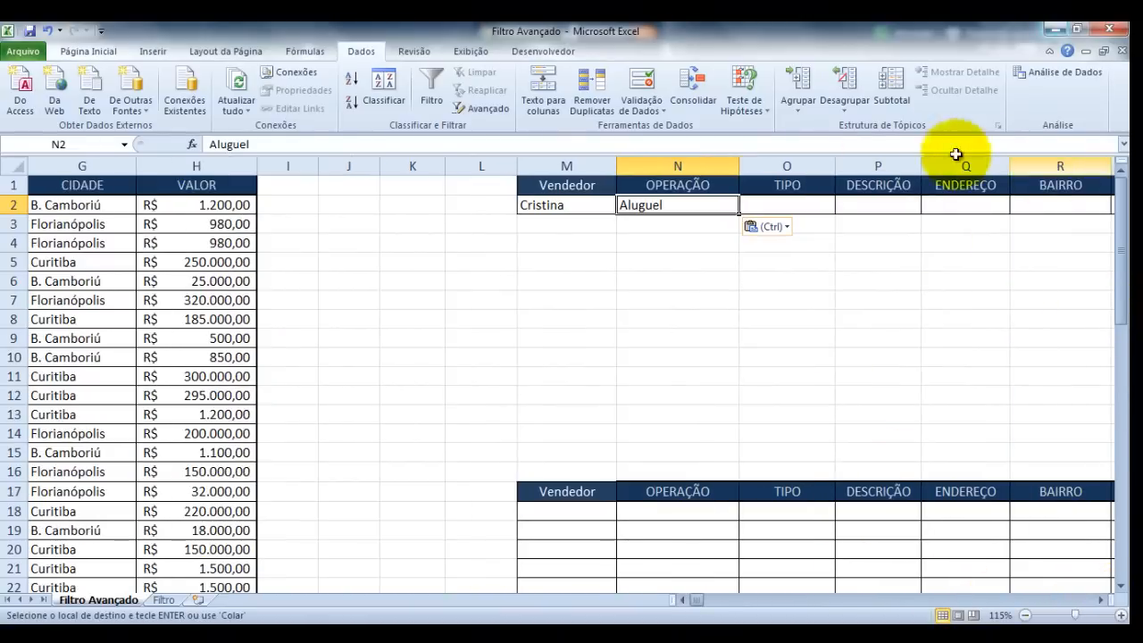
{"action": "left_click", "coordinate": [1101, 600]}
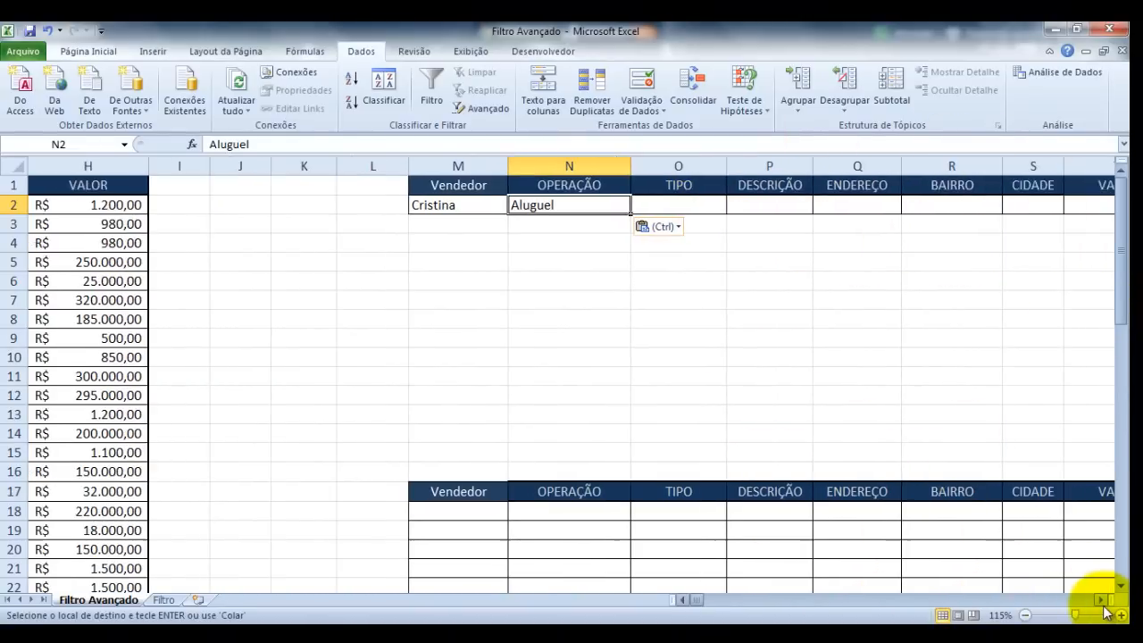
{"action": "left_click", "coordinate": [1101, 599]}
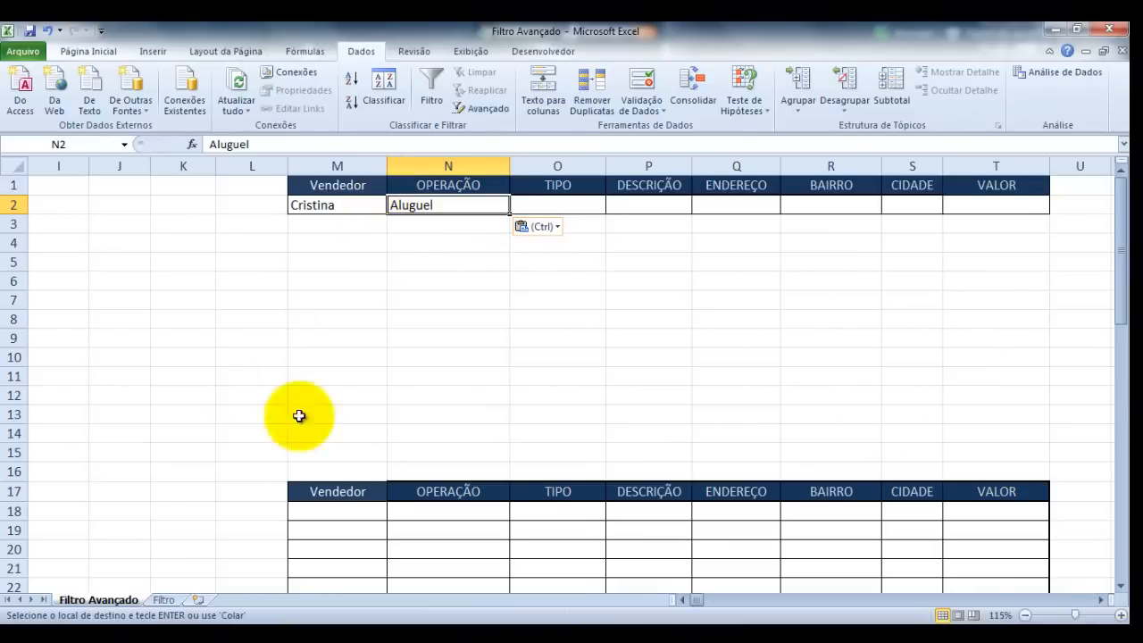
{"action": "left_click_drag", "start_coordinate": [714, 599], "coordinate": [630, 608]}
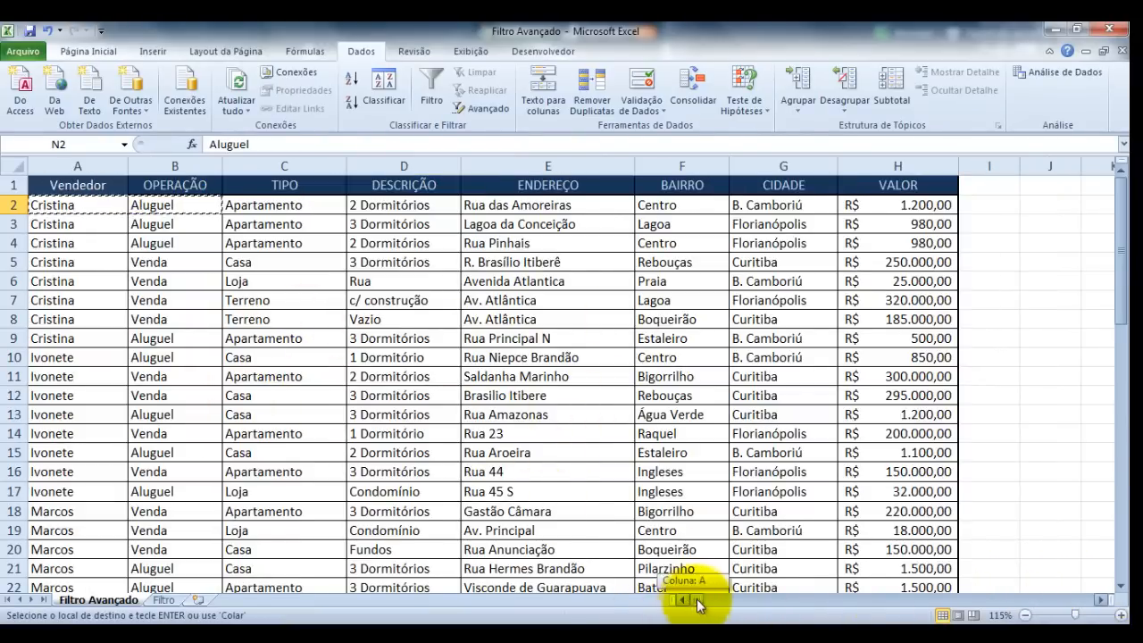
{"action": "left_click_drag", "start_coordinate": [697, 599], "coordinate": [625, 605]}
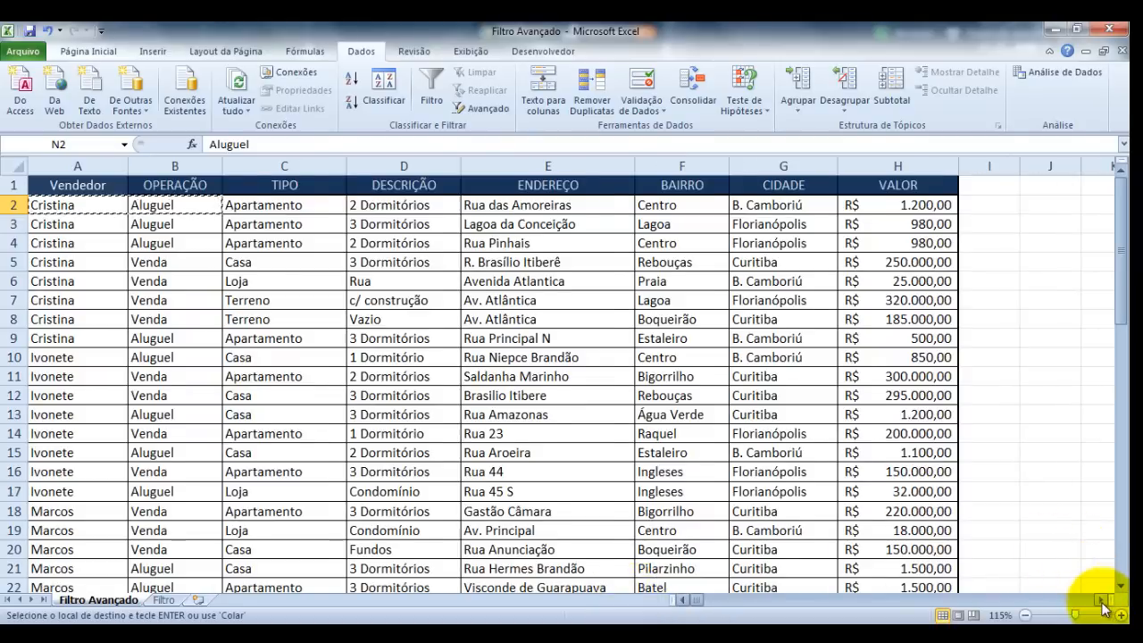
{"action": "scroll", "coordinate": [1104, 604], "scroll_direction": "right", "scroll_amount": 6}
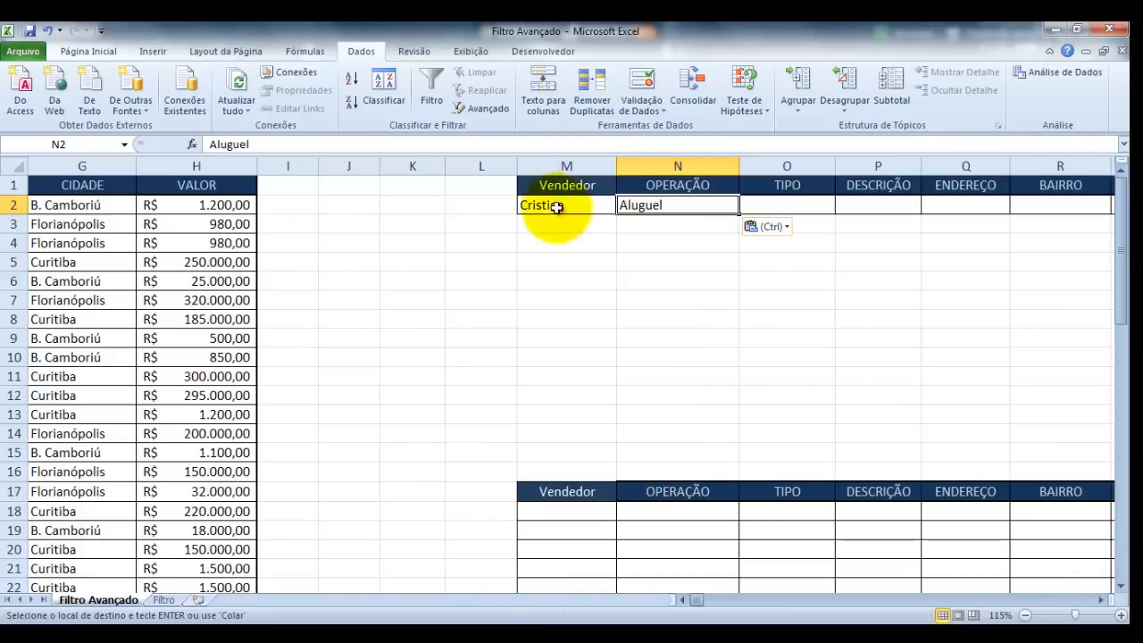
{"action": "left_click", "coordinate": [581, 515]}
{"action": "left_click", "coordinate": [677, 517]}
{"action": "left_click", "coordinate": [782, 550]}
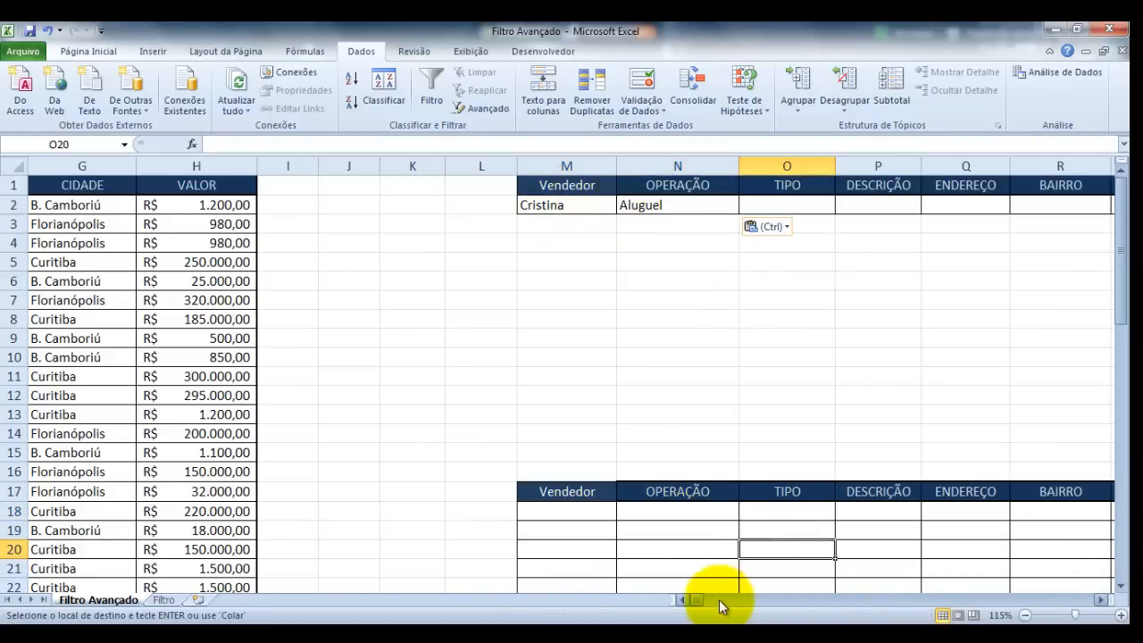
Start an Advanced Filter on the property list, with A1:H31 including the headers as the list range
{"action": "scroll", "coordinate": [676, 599], "scroll_direction": "left", "scroll_amount": 6}
{"action": "left_click", "coordinate": [295, 282]}
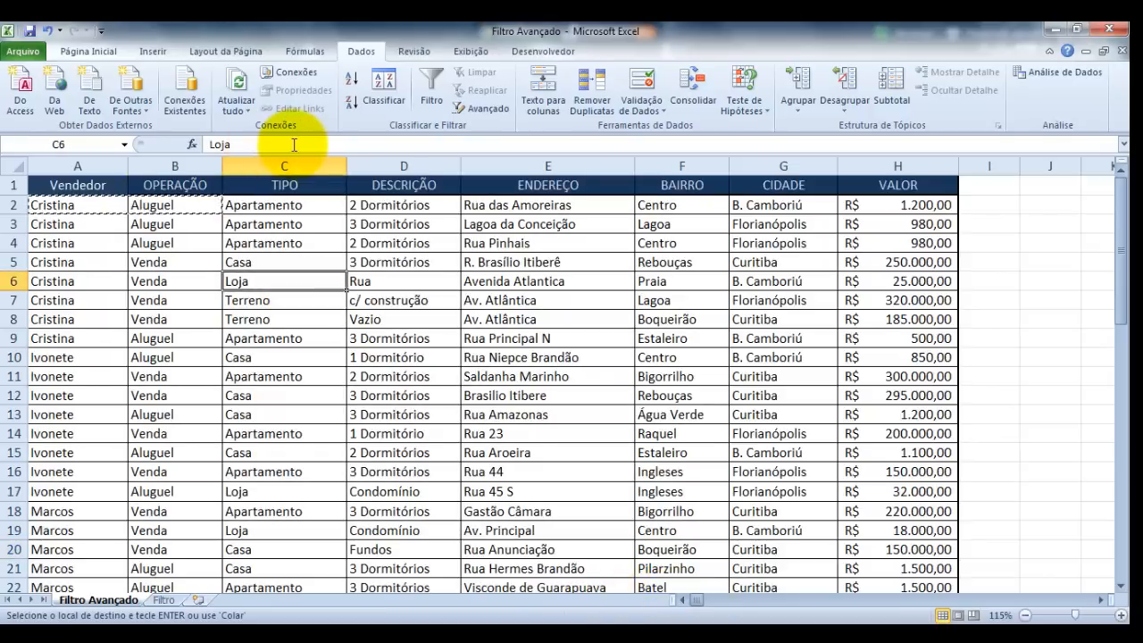
{"action": "left_click", "coordinate": [171, 298]}
{"action": "key", "text": "Escape"}
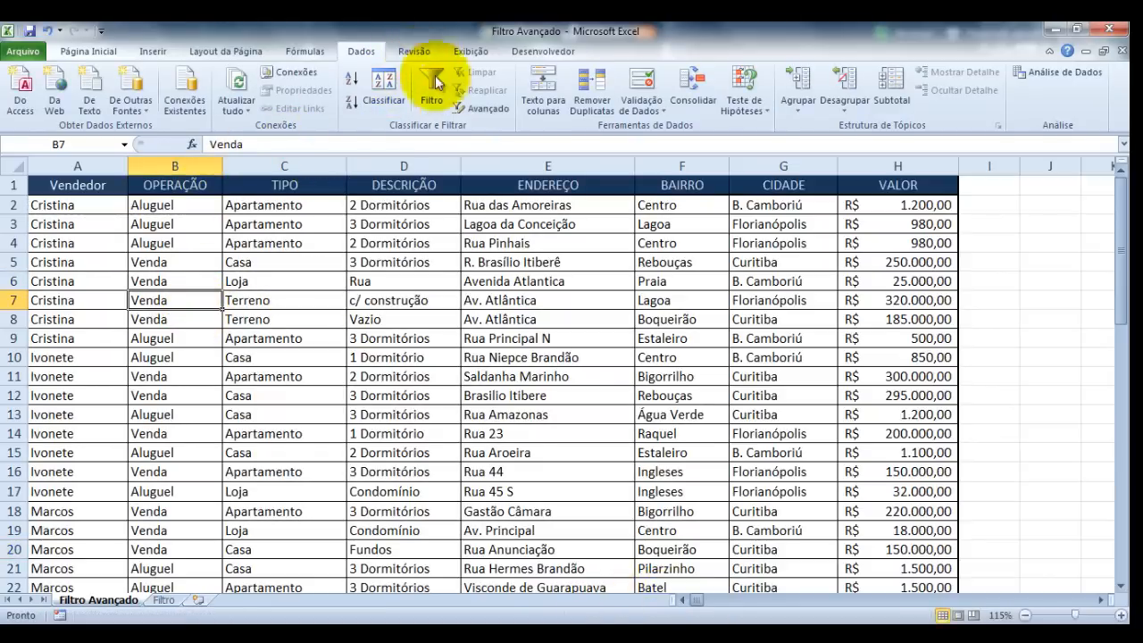
{"action": "left_click", "coordinate": [487, 110]}
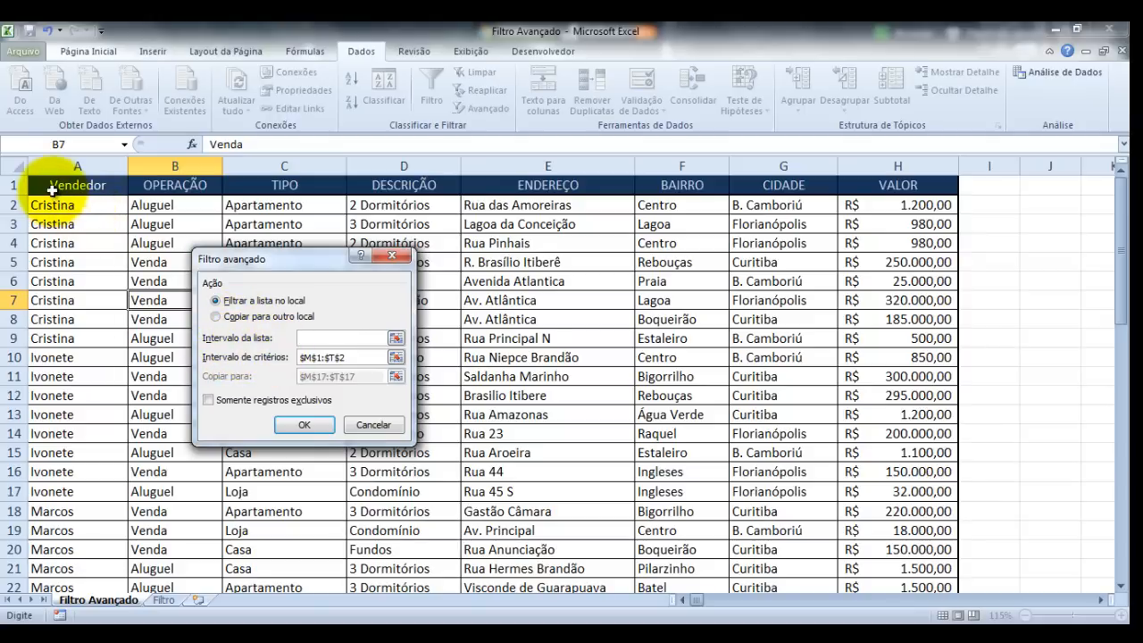
{"action": "left_click_drag", "start_coordinate": [51, 185], "coordinate": [903, 550]}
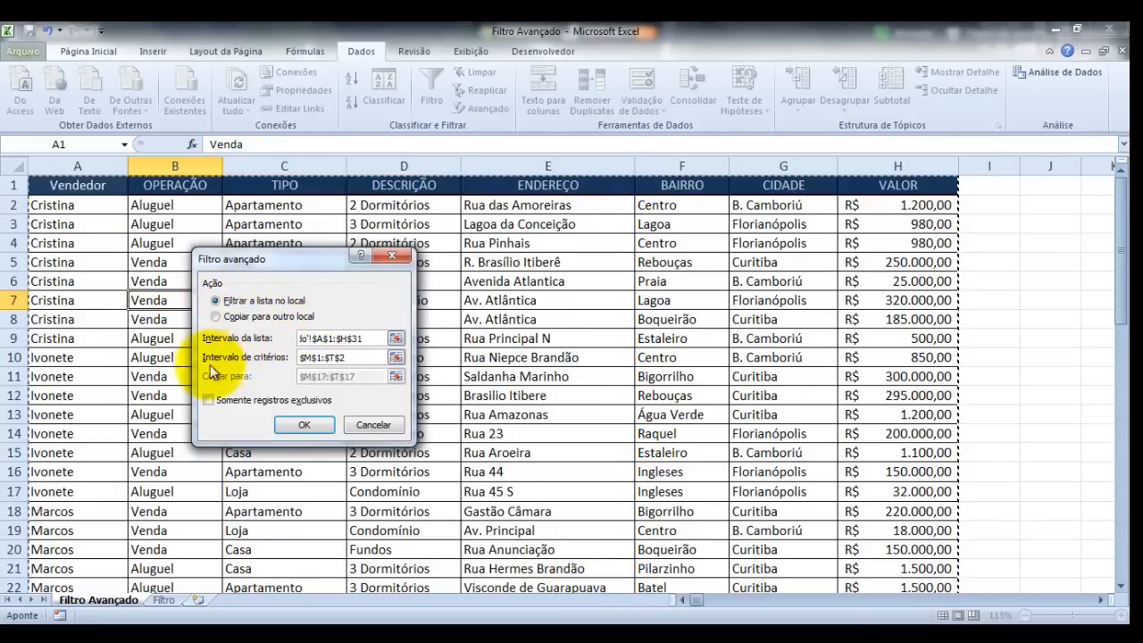
Replace the advanced filter's criteria range with the upper criteria table, M1:T2
{"action": "left_click", "coordinate": [360, 359]}
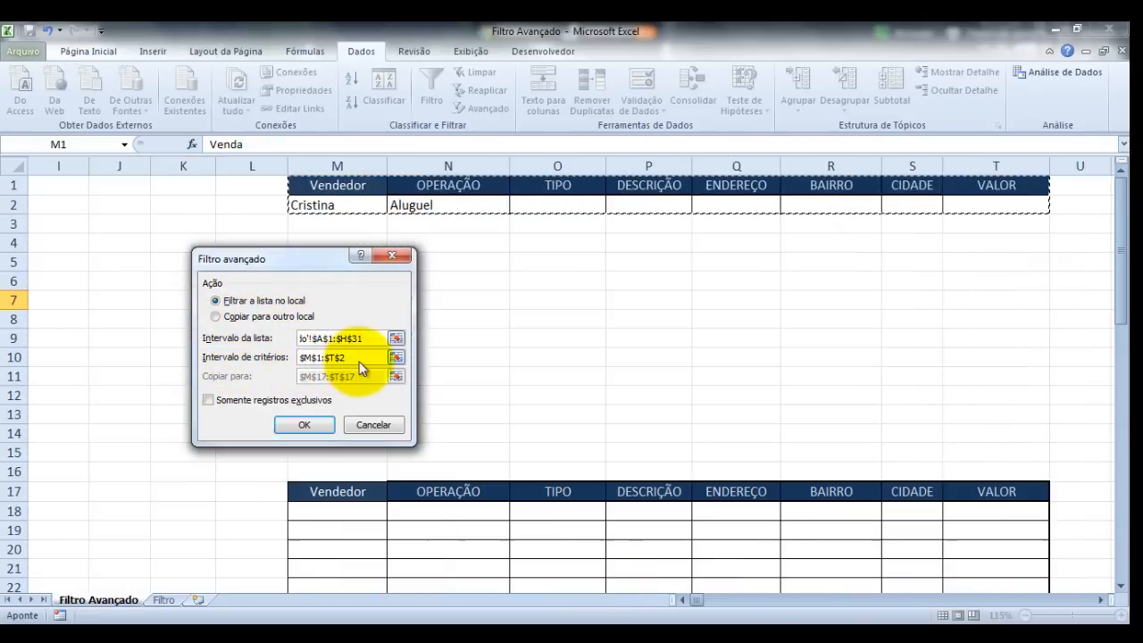
{"action": "left_click_drag", "start_coordinate": [360, 361], "coordinate": [157, 331]}
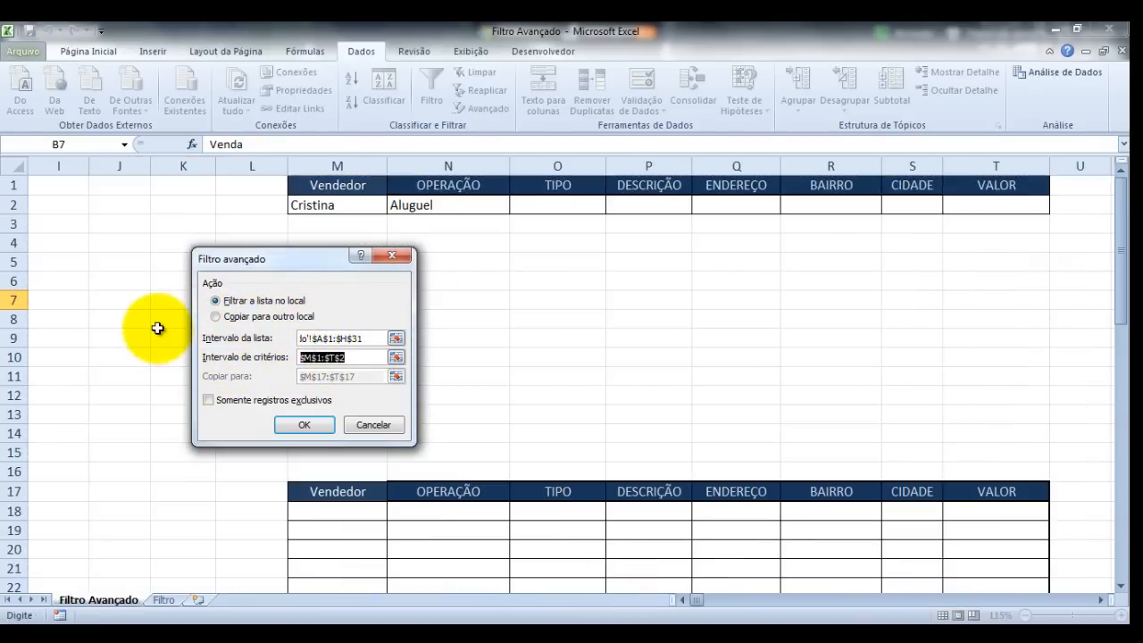
{"action": "key", "text": "BackSpace"}
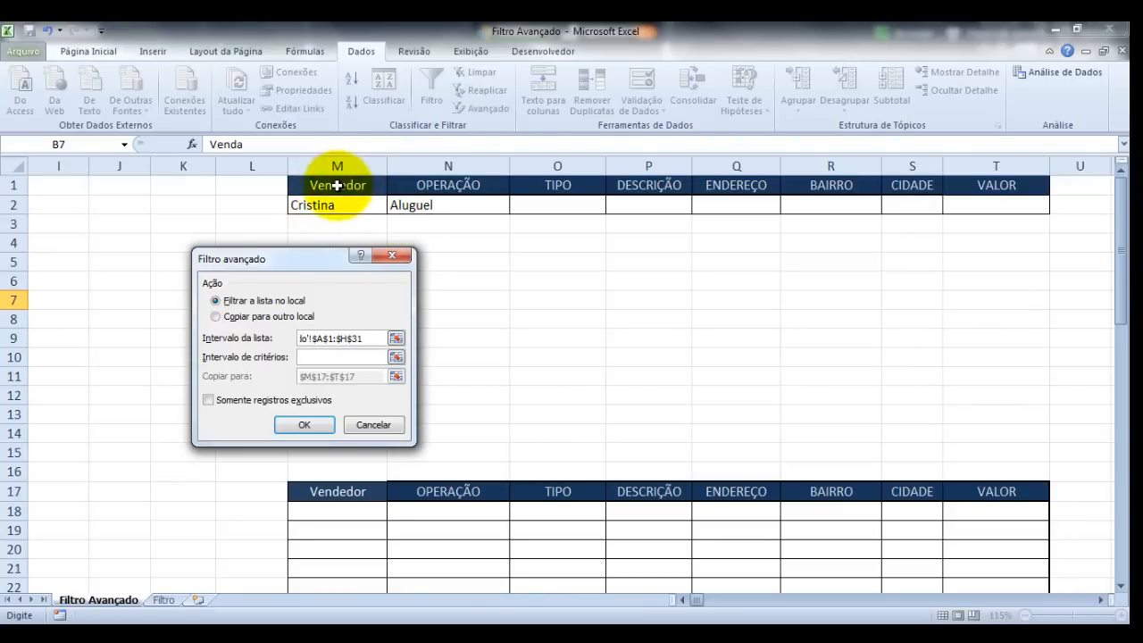
{"action": "left_click_drag", "start_coordinate": [328, 183], "coordinate": [1006, 209]}
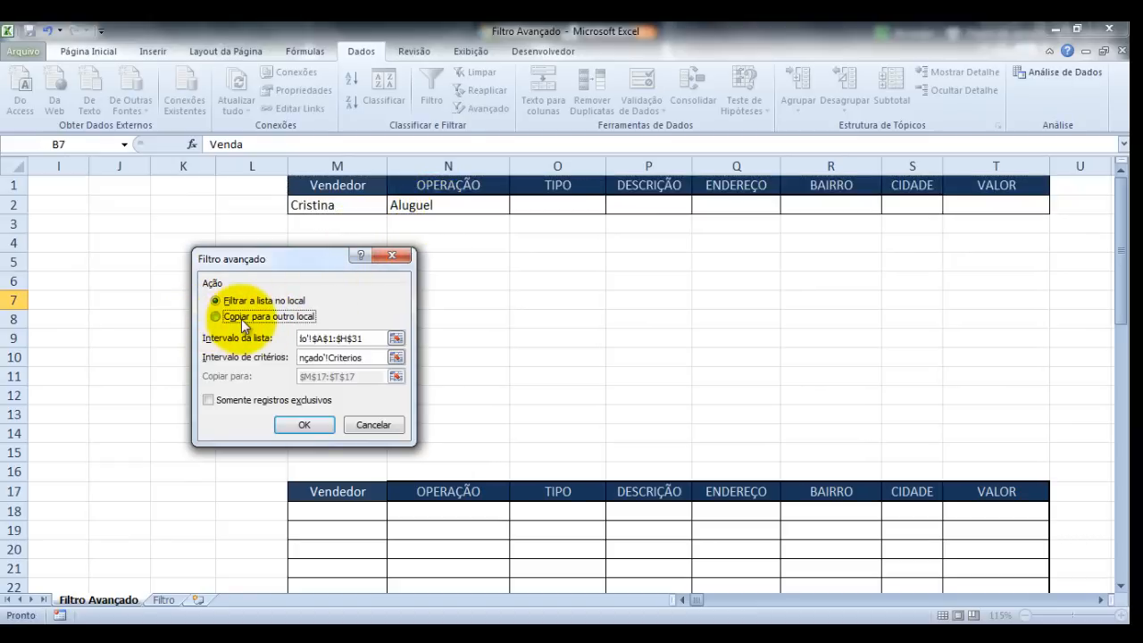
Set the advanced filter to copy to another location, with the headers M17:T17 as the destination, and run it
{"action": "left_click", "coordinate": [241, 319]}
{"action": "left_click_drag", "start_coordinate": [376, 379], "coordinate": [232, 365]}
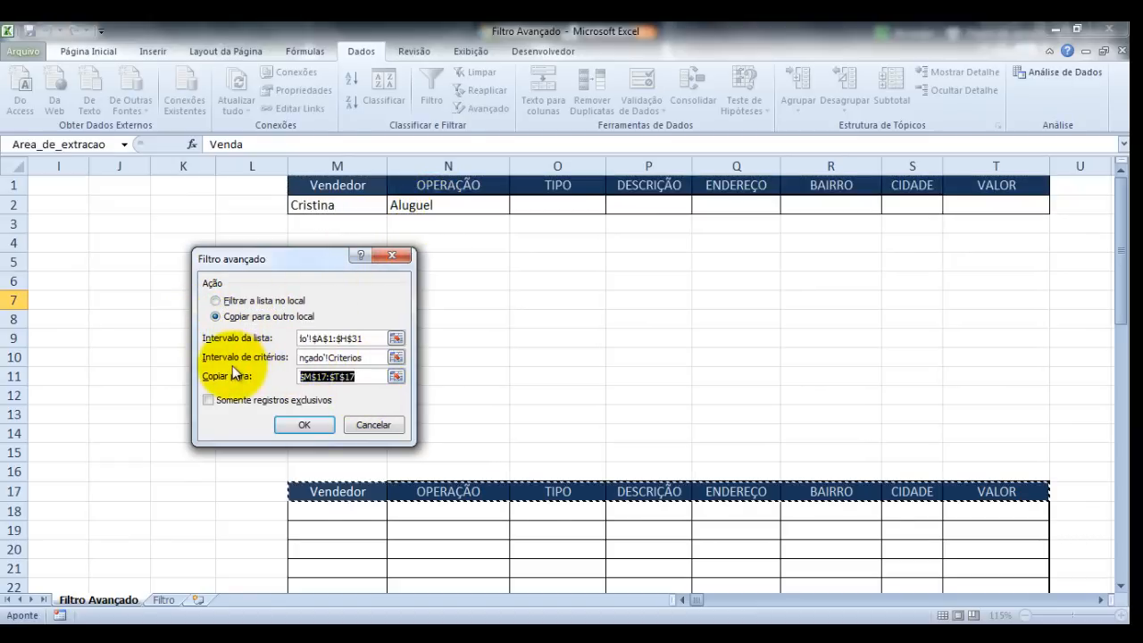
{"action": "key", "text": "Delete"}
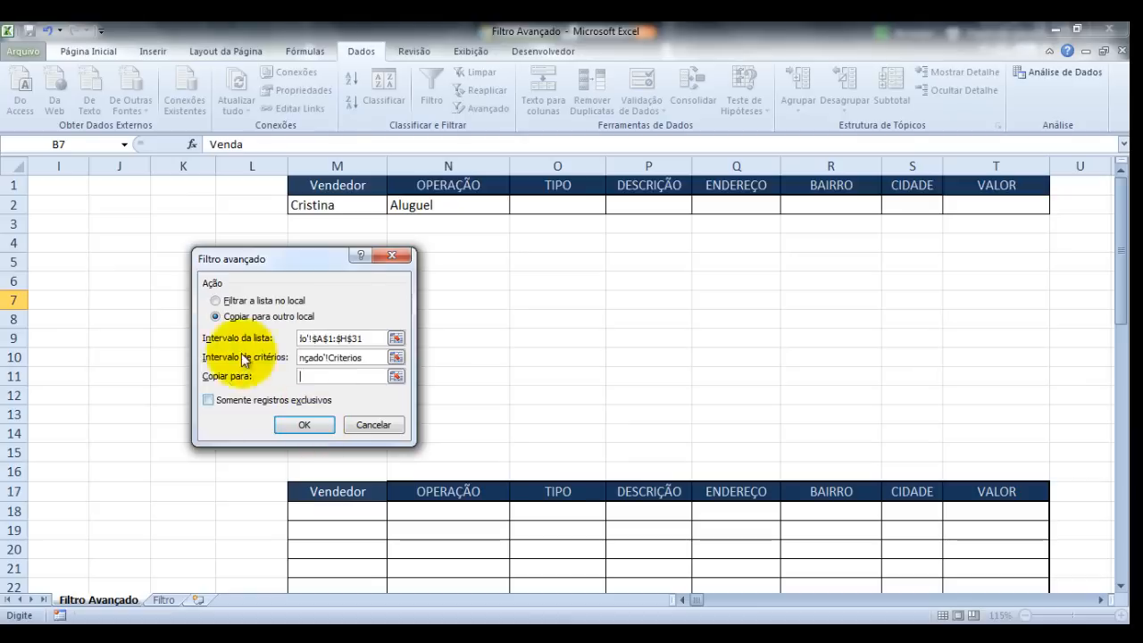
{"action": "left_click_drag", "start_coordinate": [294, 489], "coordinate": [969, 492]}
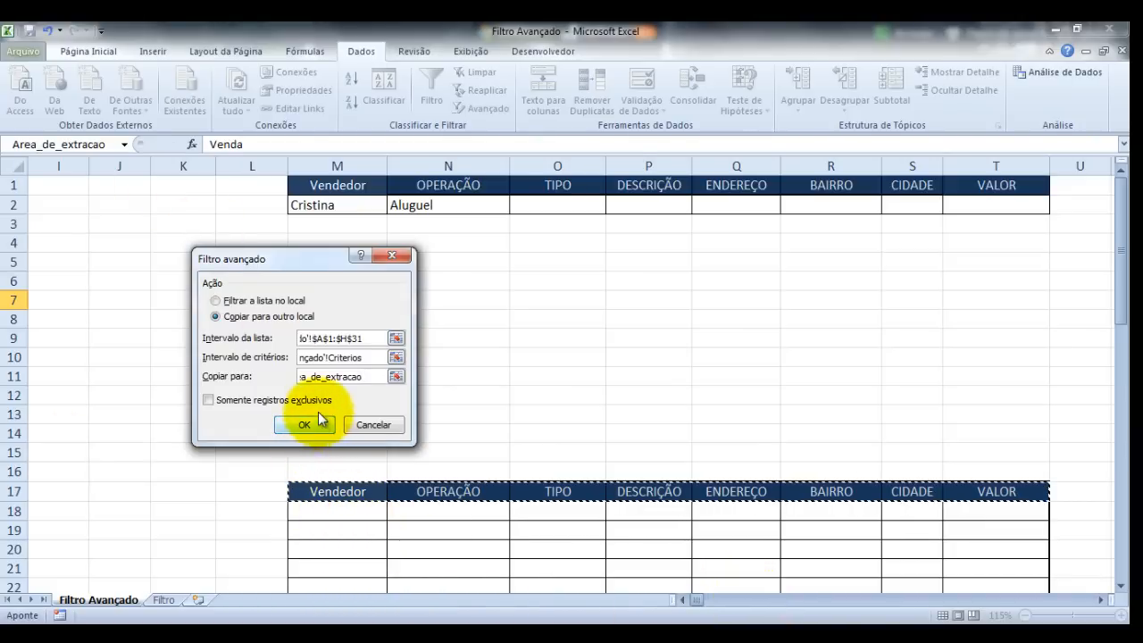
{"action": "left_click", "coordinate": [304, 423]}
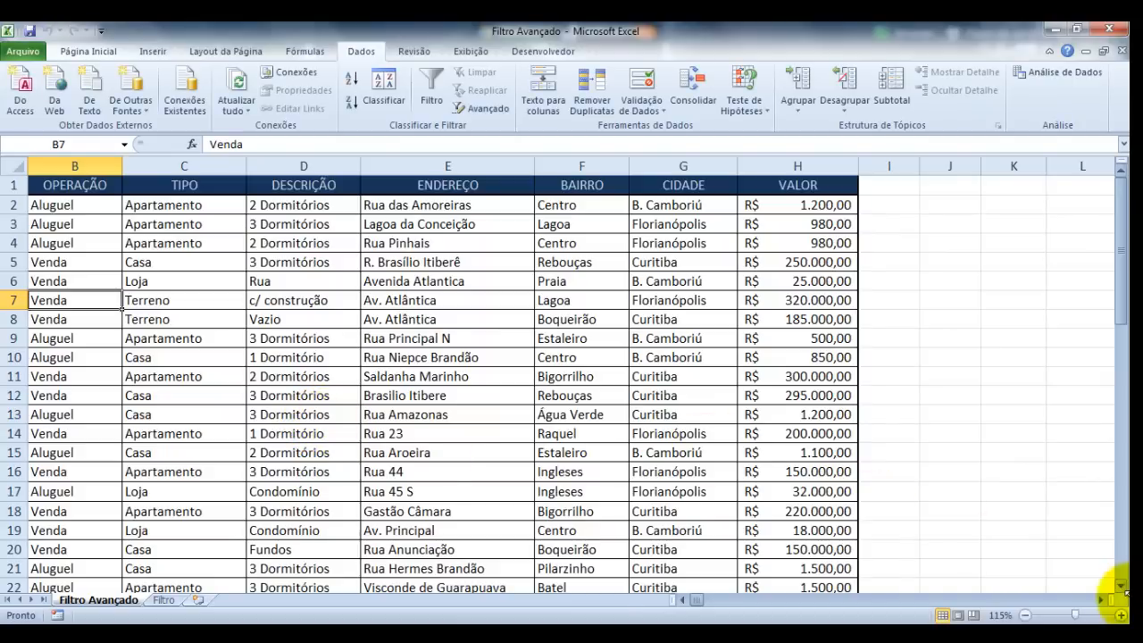
Review the rows extracted below the row 17 headers and compare them with the original property list
{"action": "left_click_drag", "start_coordinate": [1096, 604], "coordinate": [1096, 604]}
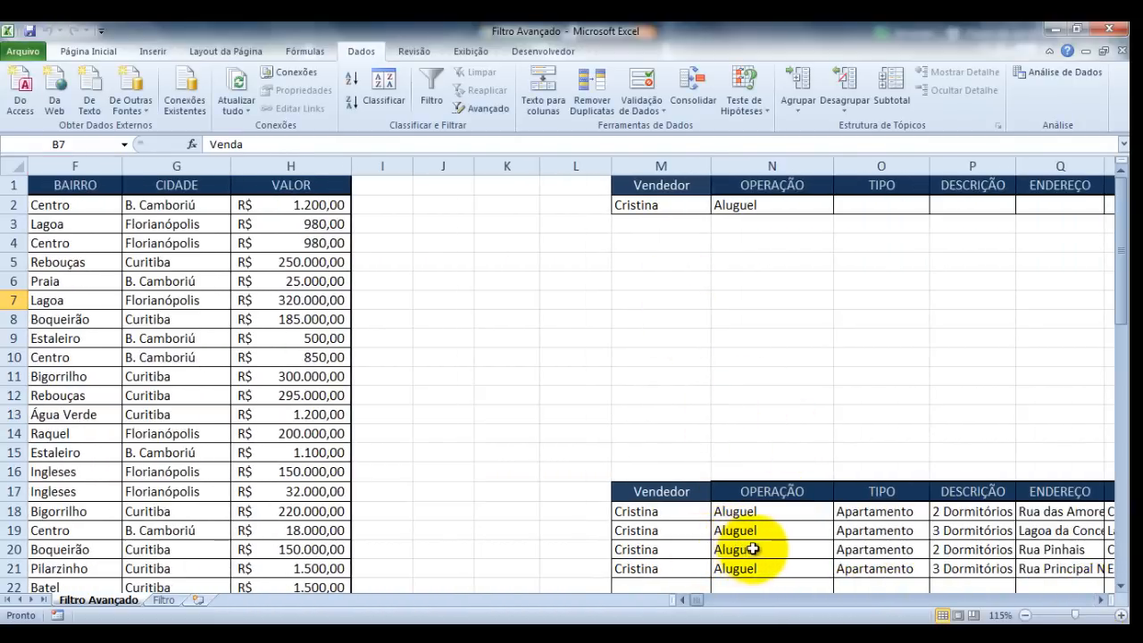
{"action": "left_click_drag", "start_coordinate": [1100, 600], "coordinate": [1100, 600]}
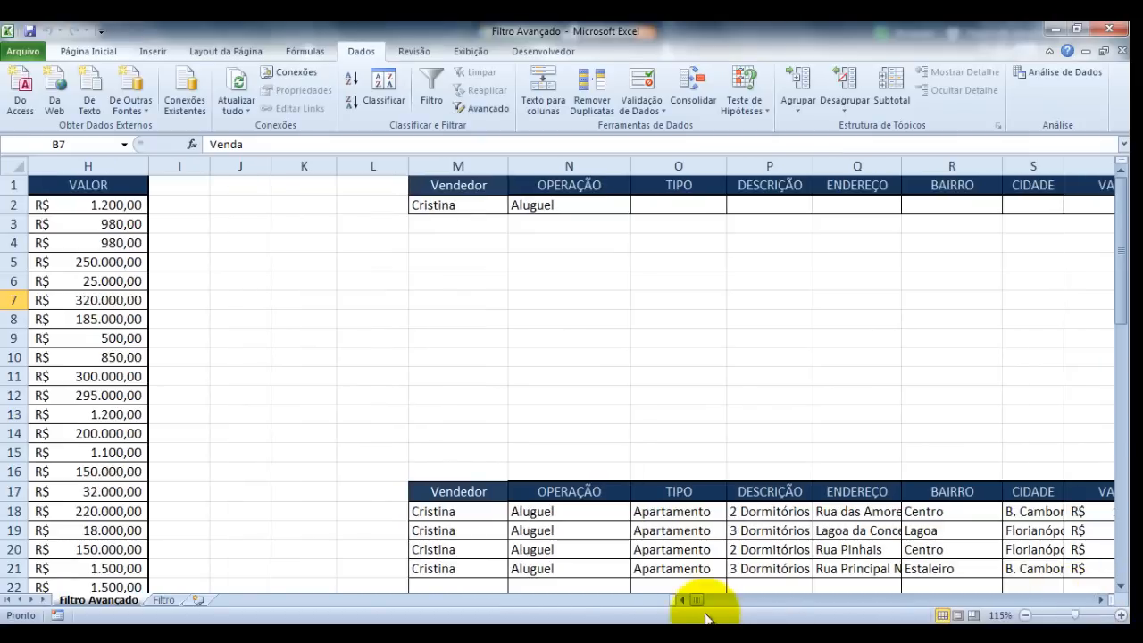
{"action": "left_click_drag", "start_coordinate": [683, 598], "coordinate": [685, 605]}
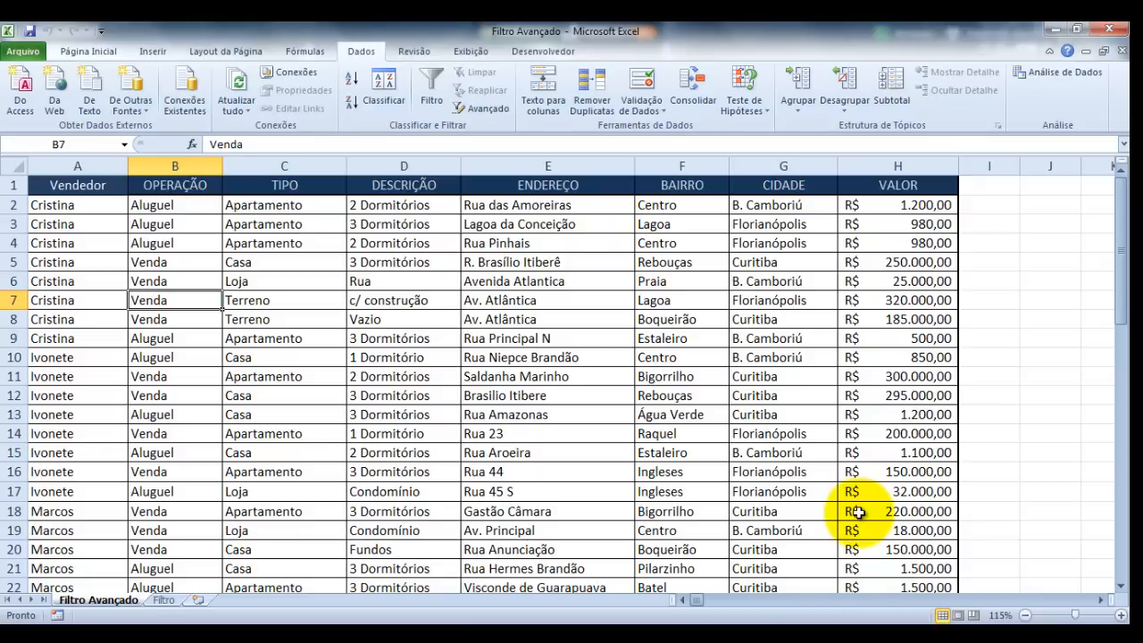
{"action": "left_click", "coordinate": [1100, 600]}
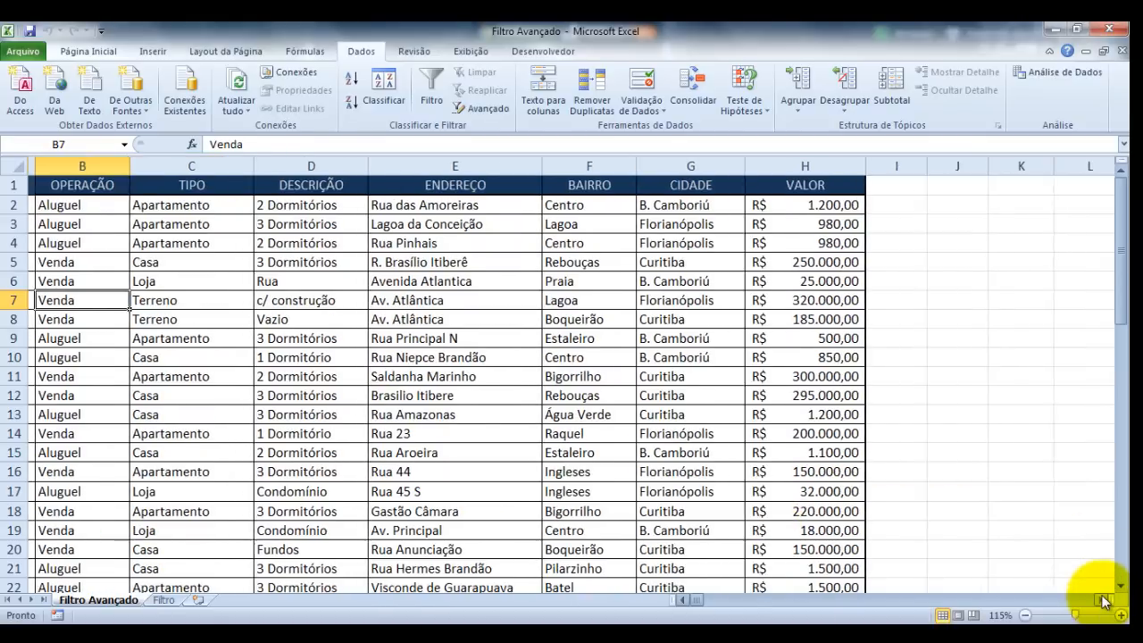
{"action": "left_click", "coordinate": [1100, 600]}
{"action": "left_click_drag", "start_coordinate": [698, 600], "coordinate": [691, 602]}
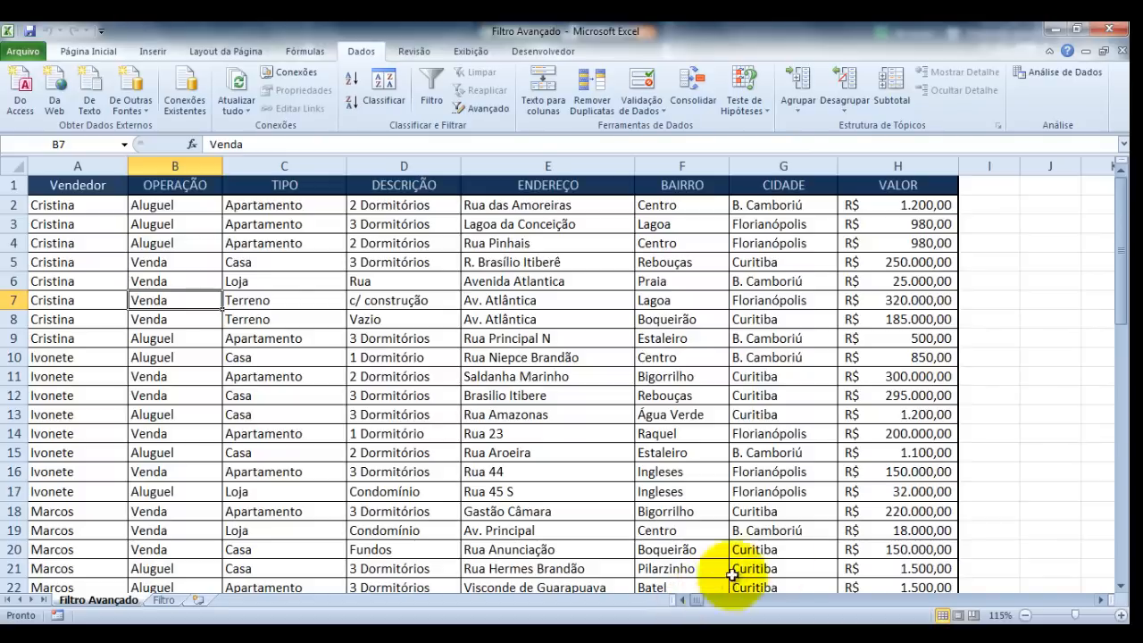
{"action": "left_click", "coordinate": [1100, 600]}
{"action": "left_click", "coordinate": [1100, 600]}
{"action": "left_click", "coordinate": [1100, 600]}
{"action": "left_click", "coordinate": [1100, 600]}
{"action": "left_click", "coordinate": [1100, 600]}
{"action": "left_click", "coordinate": [1100, 600]}
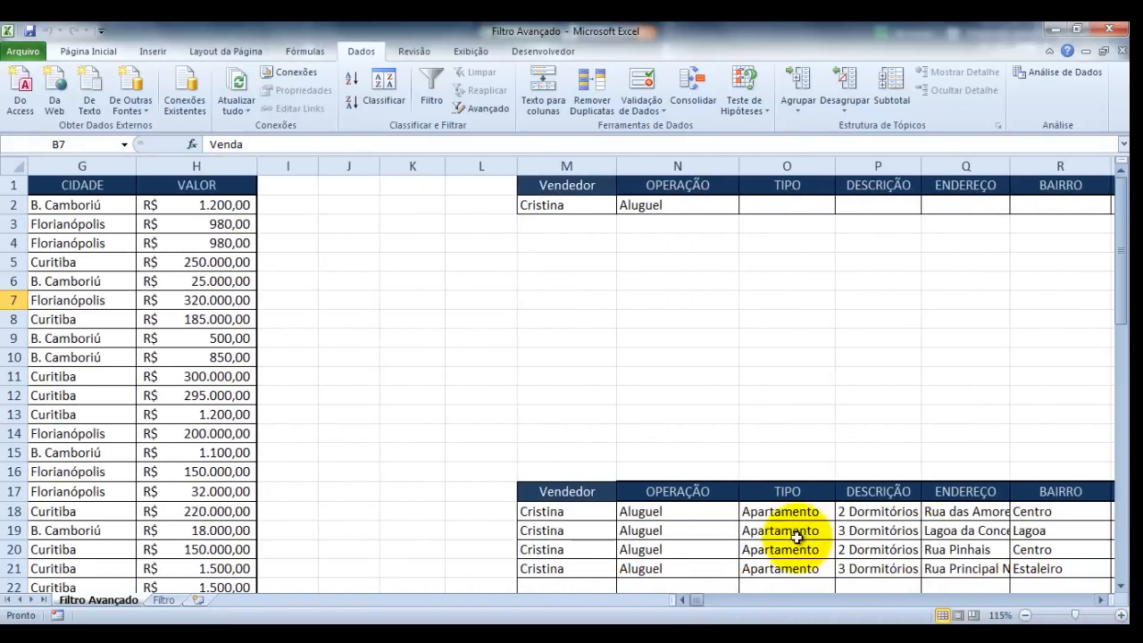
Clear the extracted records in rows 18 to 21 of the lower table, from column M to column U
{"action": "left_click_drag", "start_coordinate": [571, 507], "coordinate": [1067, 620]}
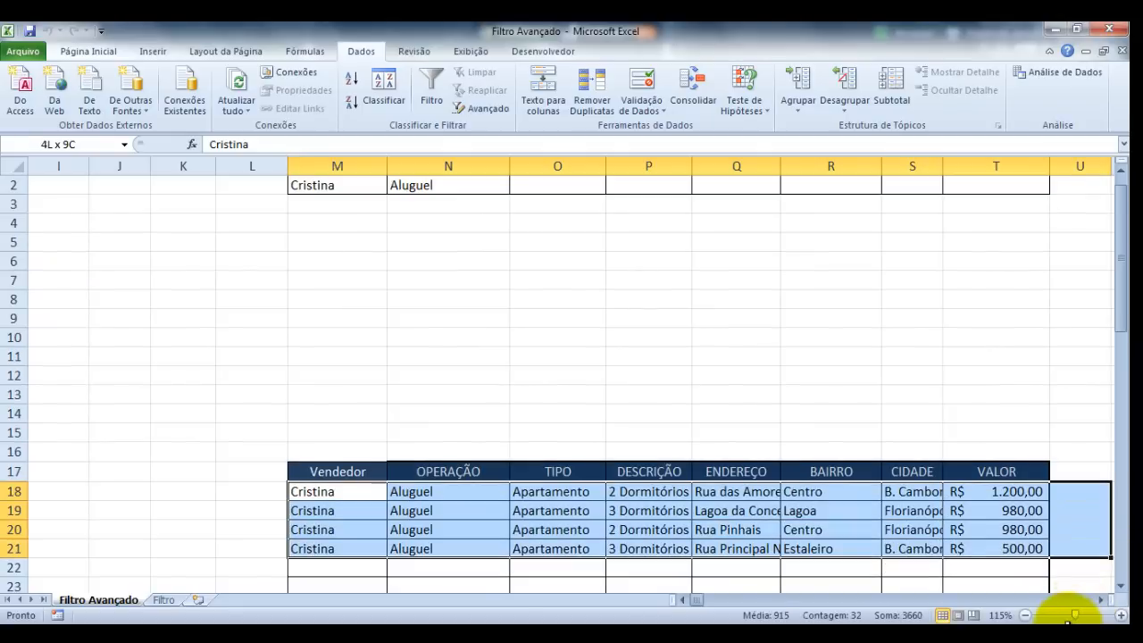
{"action": "key", "text": "Delete"}
{"action": "scroll", "coordinate": [965, 571], "scroll_direction": "up", "scroll_amount": 1}
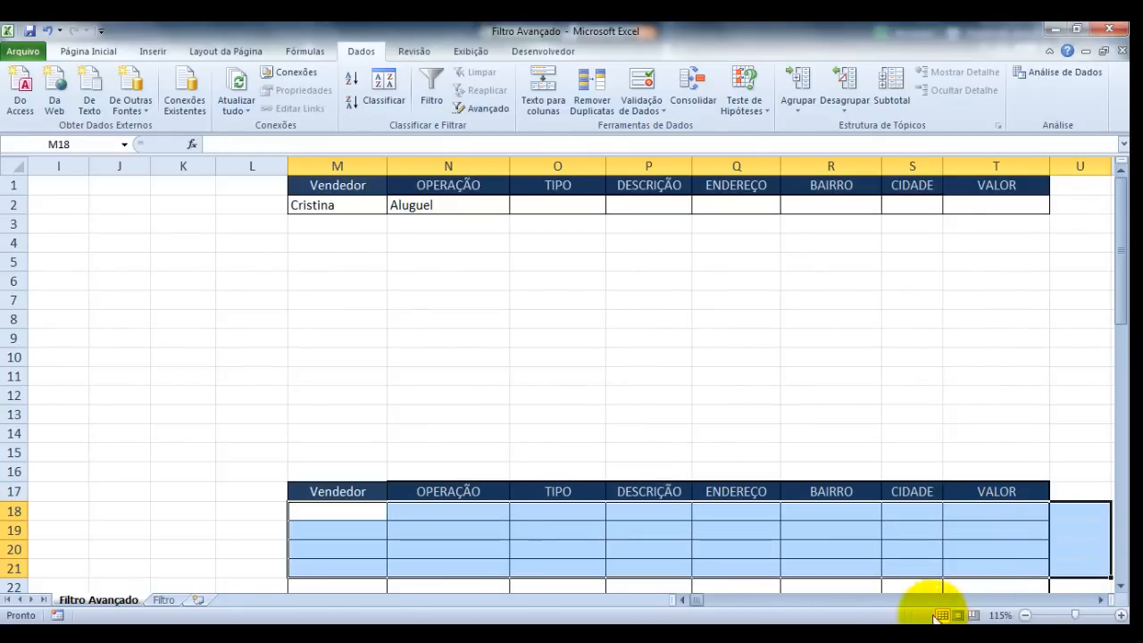
Clear the seller and operation criteria from M2:N2 in the upper criteria table
{"action": "left_click", "coordinate": [695, 602]}
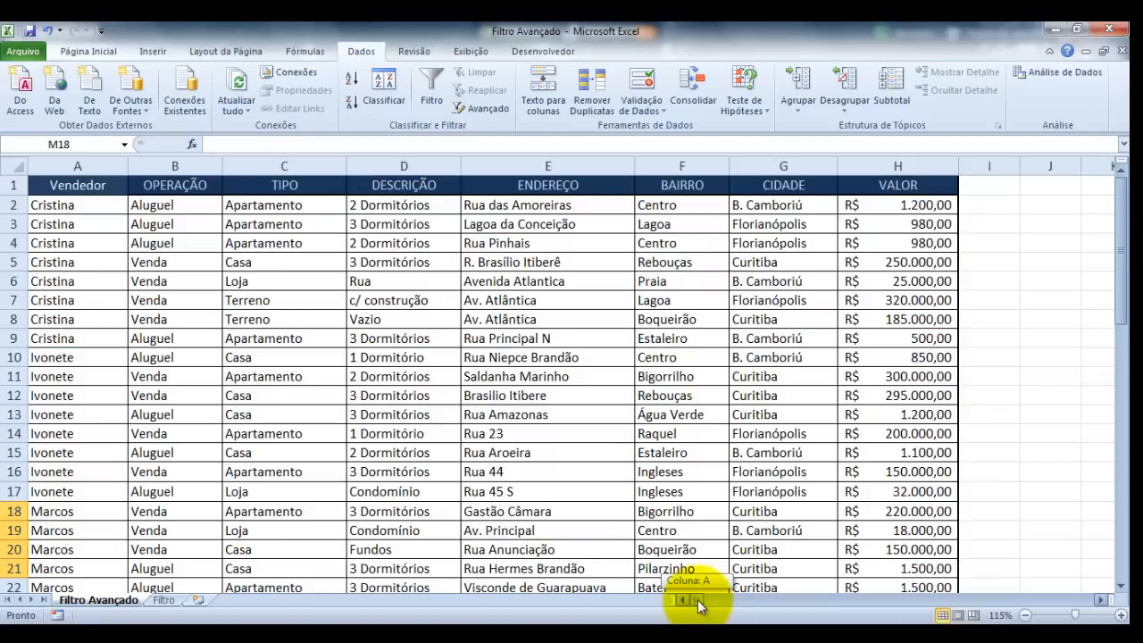
{"action": "left_click", "coordinate": [1103, 600]}
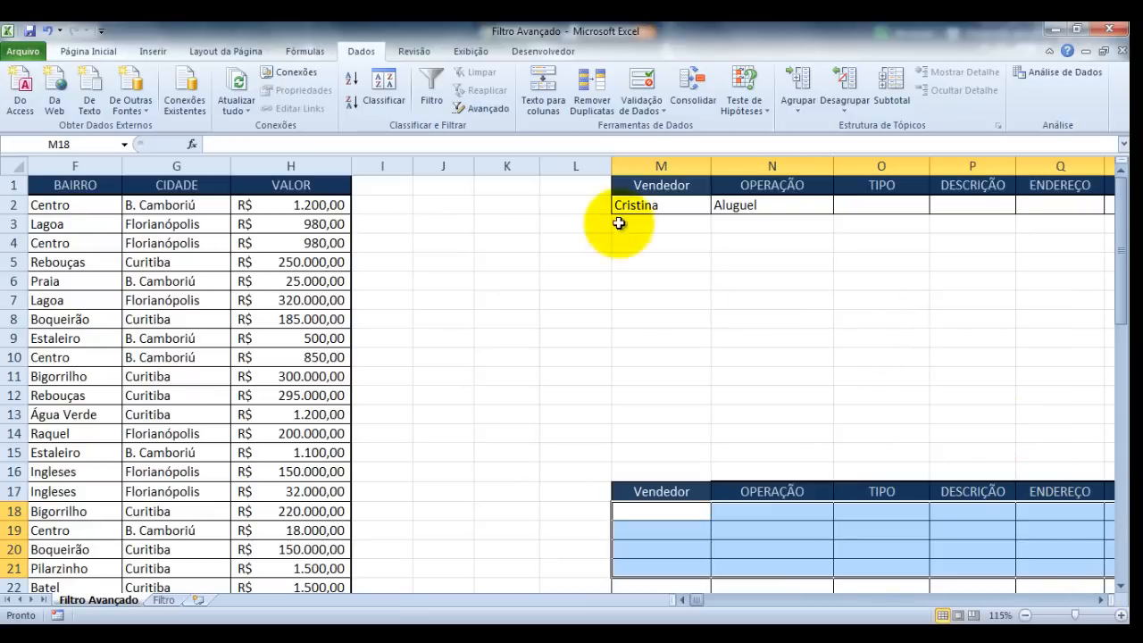
{"action": "left_click", "coordinate": [701, 206]}
{"action": "left_click_drag", "start_coordinate": [704, 208], "coordinate": [721, 209]}
{"action": "left_click", "coordinate": [295, 394]}
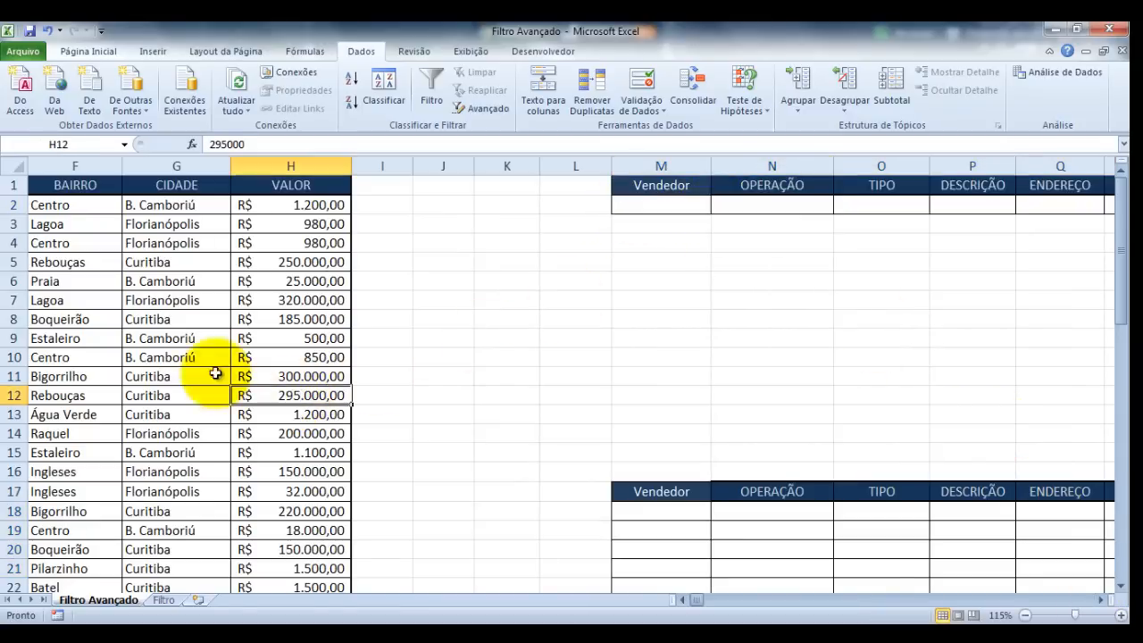
View the ribbon customization settings listing the main tabs, reached from the ribbon itself, and close them without changes
{"action": "left_click", "coordinate": [98, 319]}
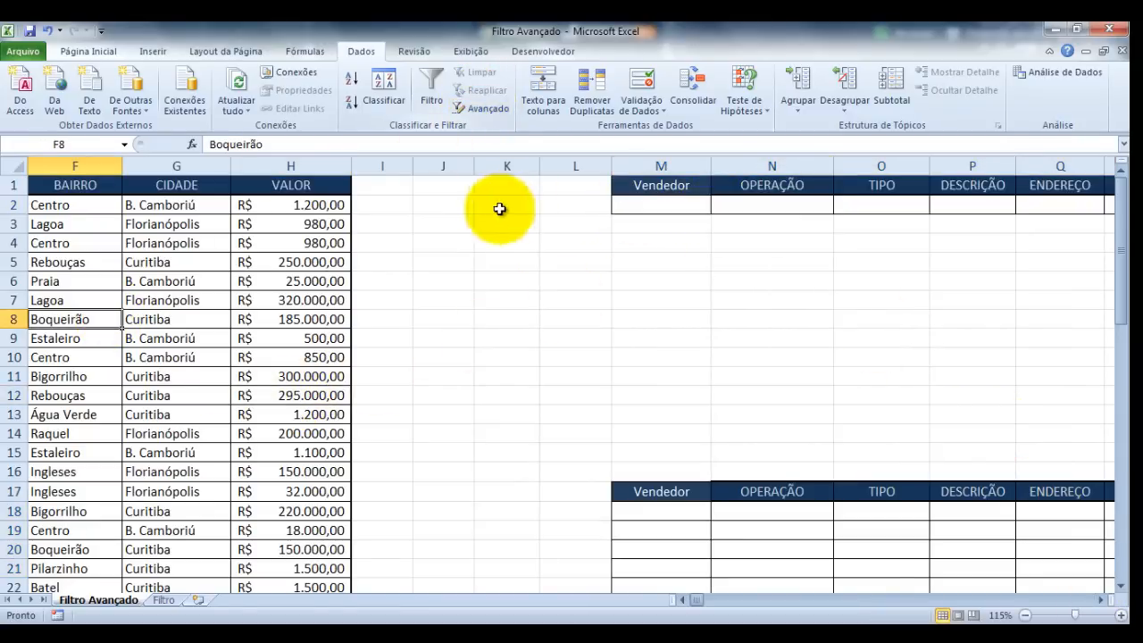
{"action": "left_click", "coordinate": [560, 47]}
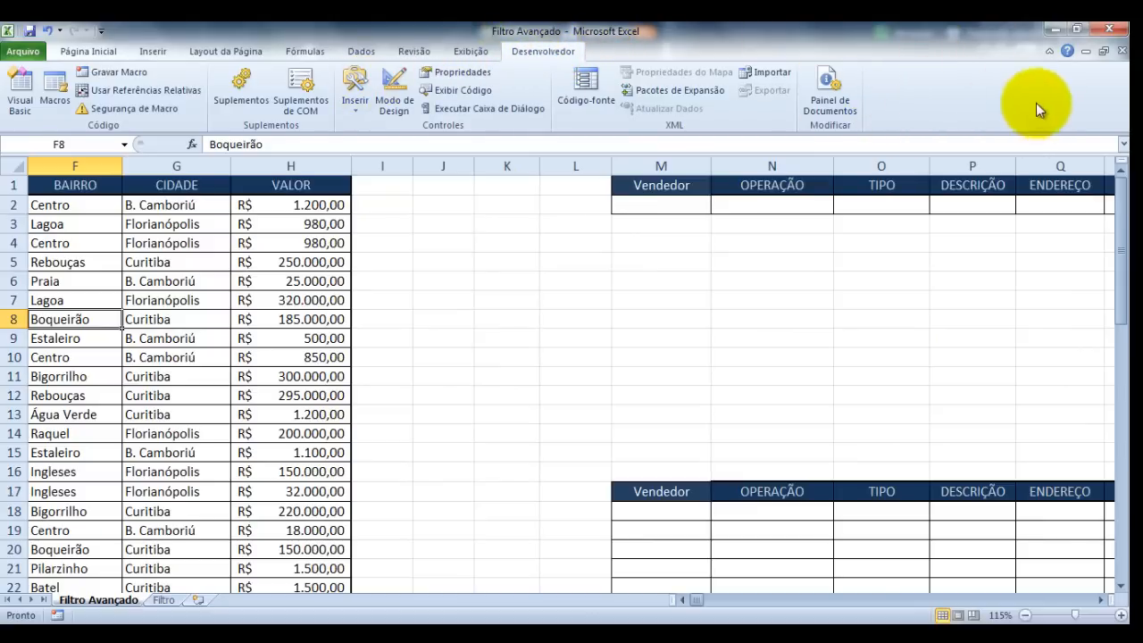
{"action": "left_click", "coordinate": [466, 51]}
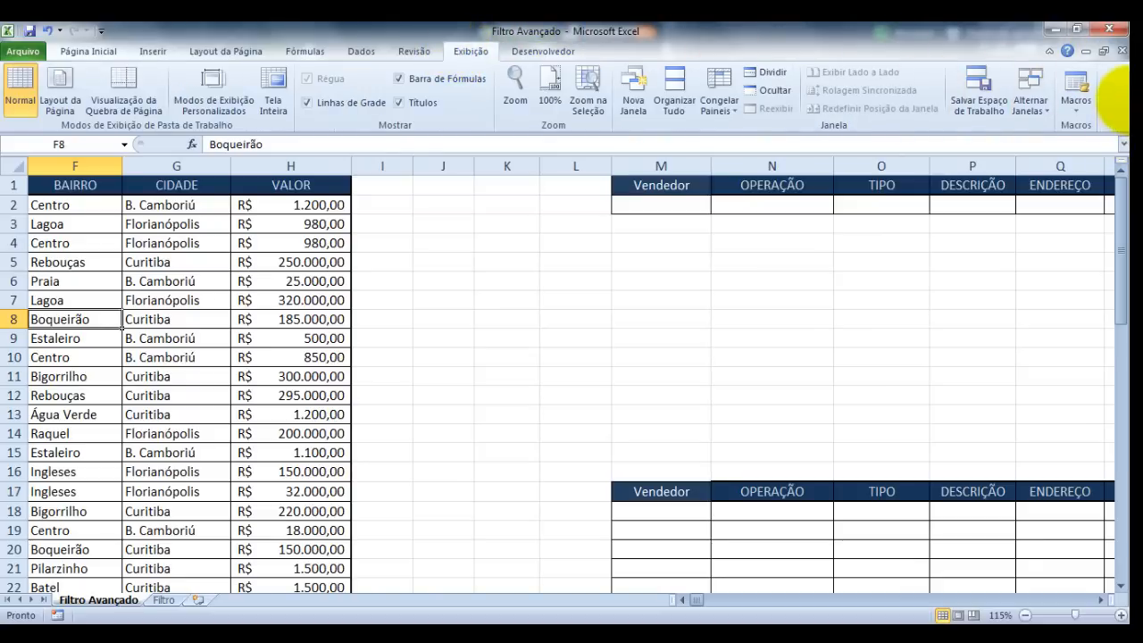
{"action": "right_click", "coordinate": [1122, 98]}
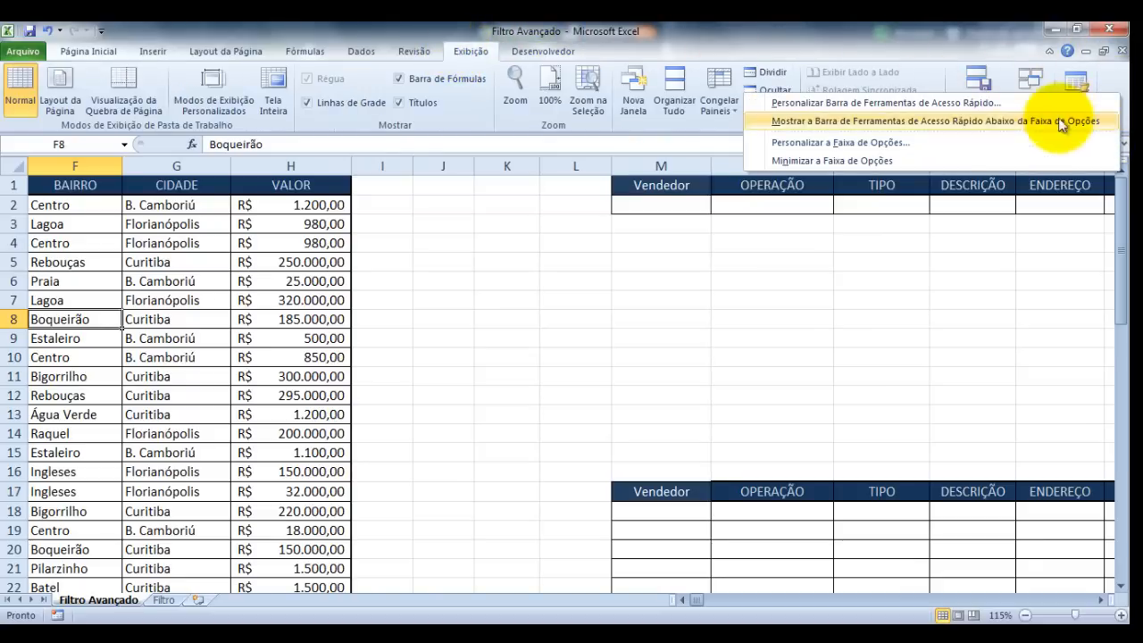
{"action": "left_click", "coordinate": [862, 143]}
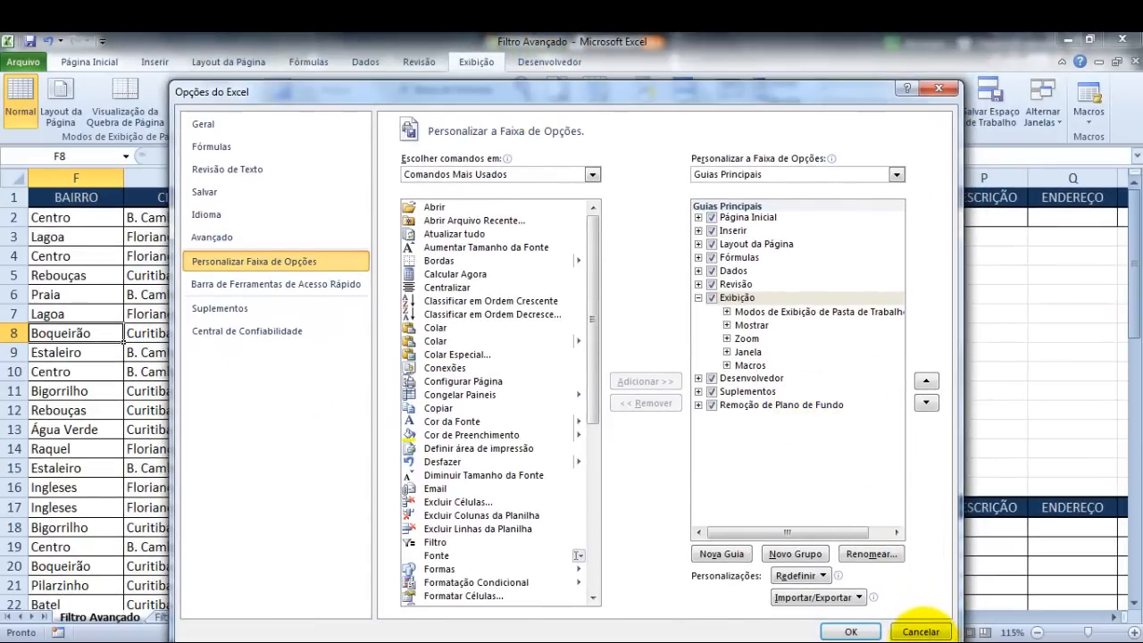
{"action": "left_click", "coordinate": [919, 630]}
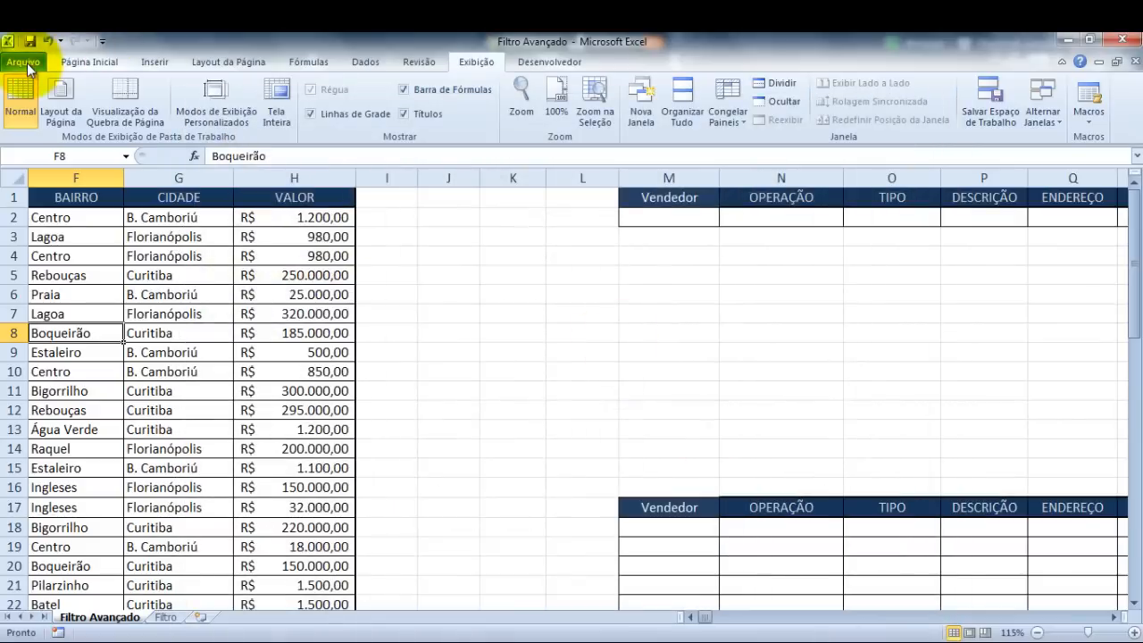
Examine the Desenvolvedor entry under Guias Principais in the Excel options for ribbon customization, leaving the settings as they are
{"action": "left_click", "coordinate": [25, 63]}
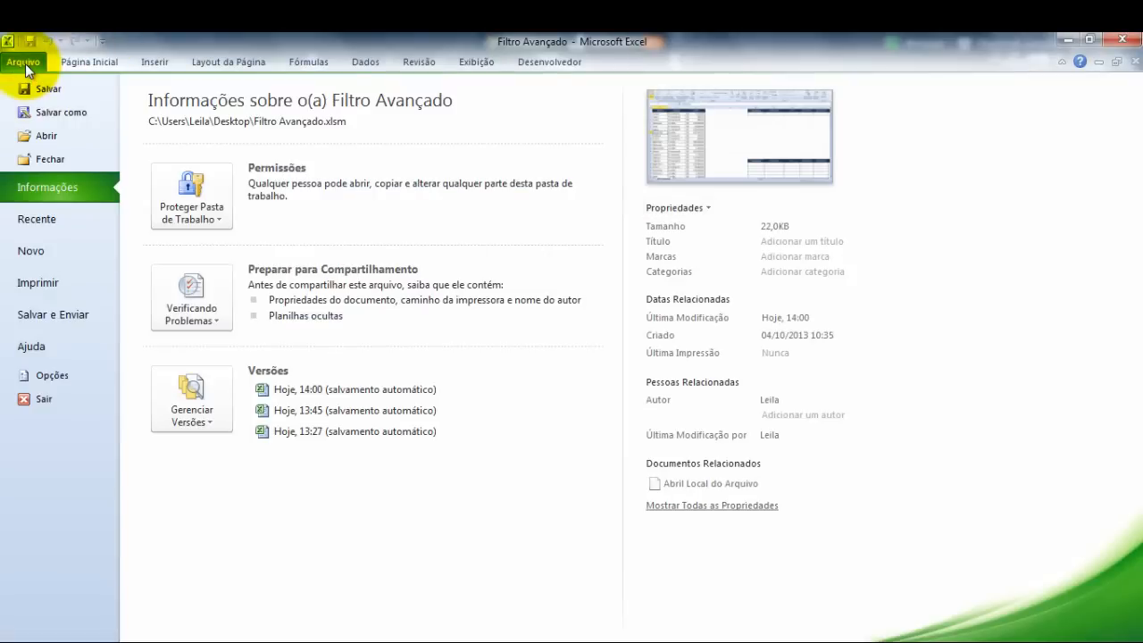
{"action": "left_click", "coordinate": [63, 373]}
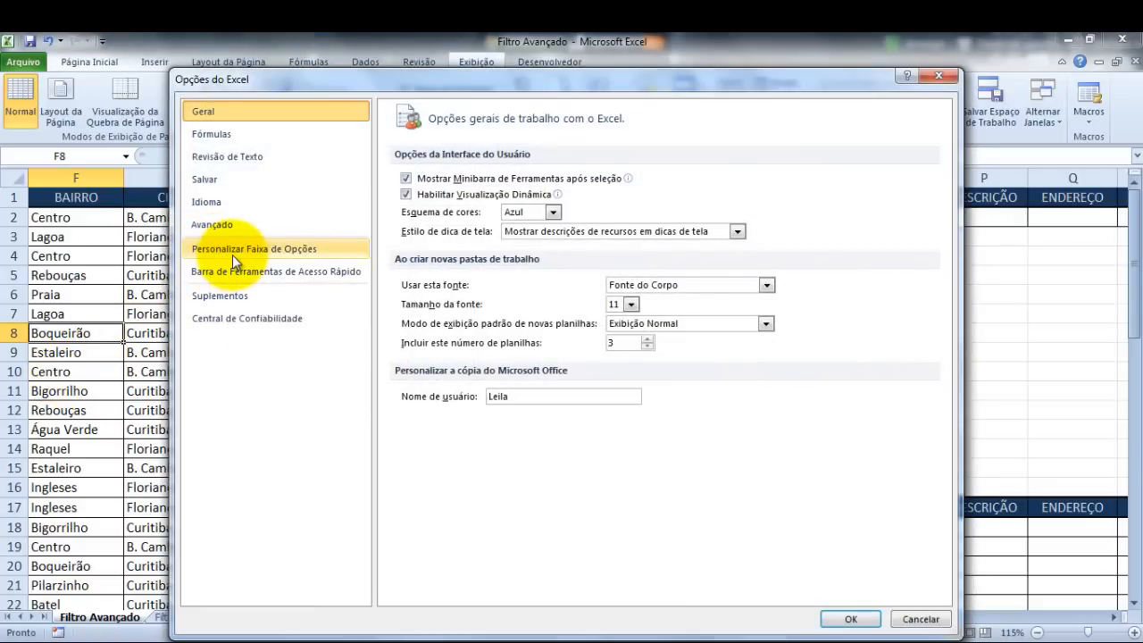
{"action": "left_click", "coordinate": [258, 255]}
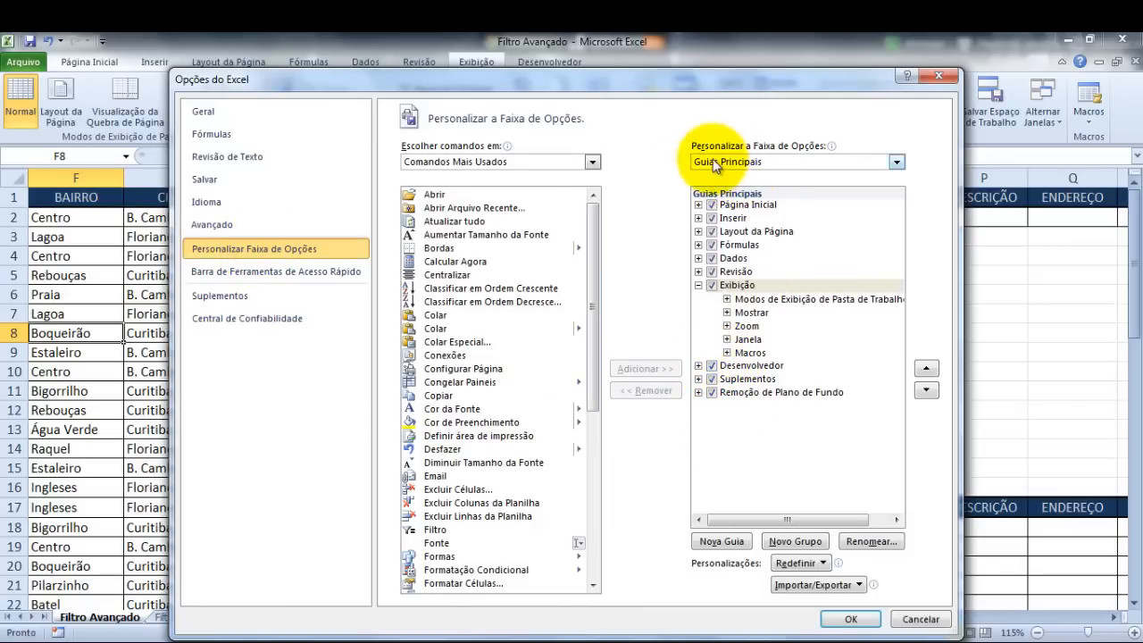
{"action": "left_click", "coordinate": [895, 162]}
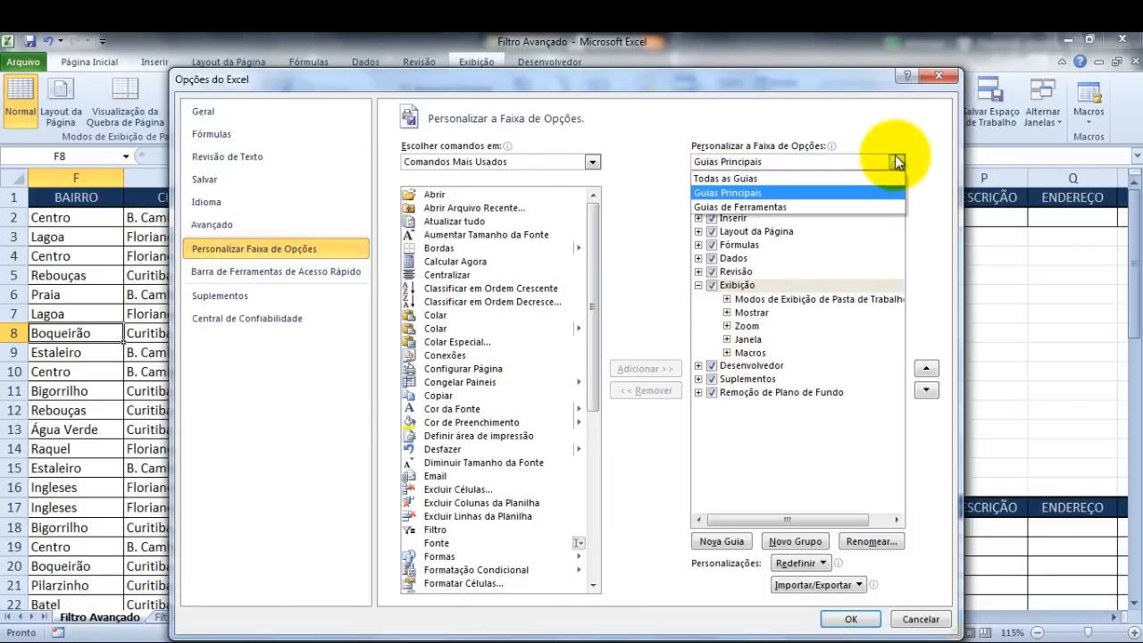
{"action": "left_click", "coordinate": [842, 192]}
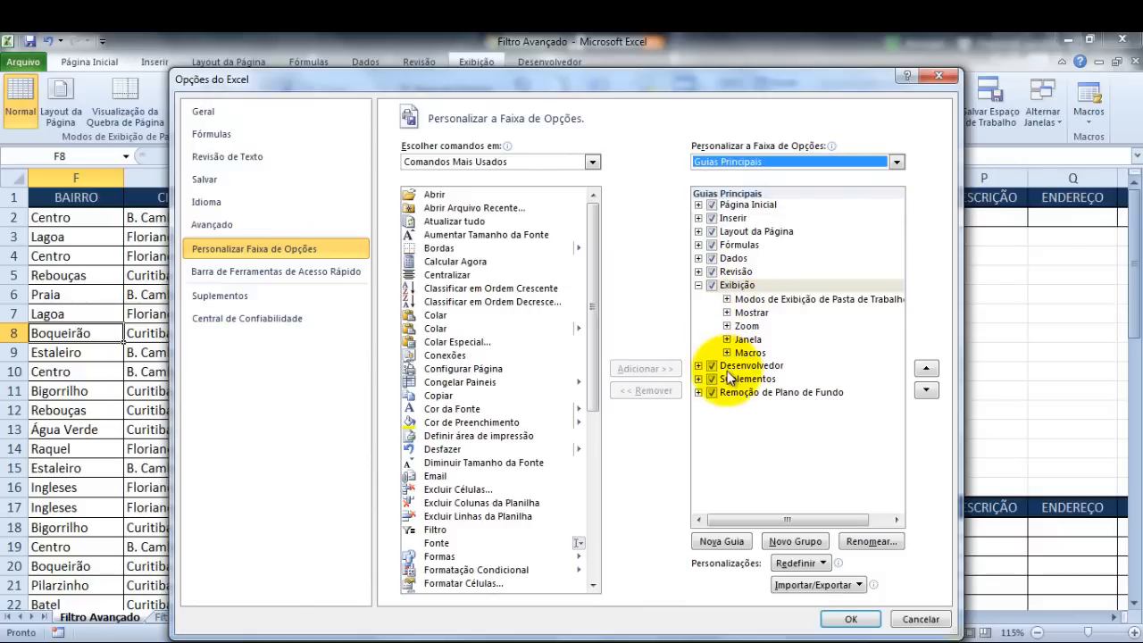
{"action": "left_click", "coordinate": [920, 625]}
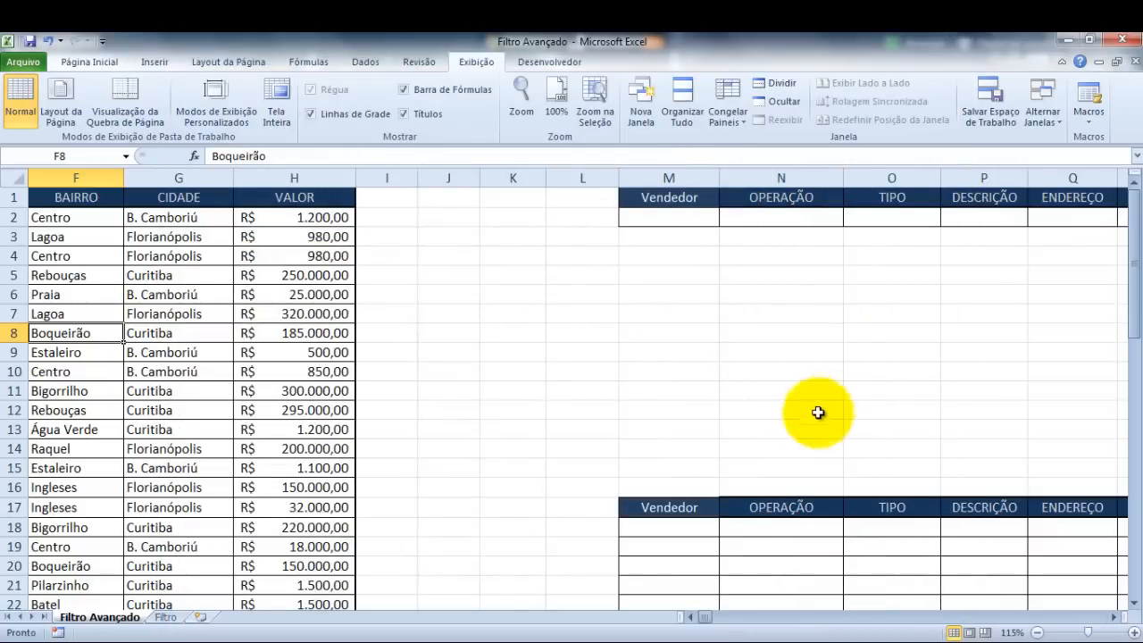
Insert a form control button over about I2:K5 and start recording a macro named Filtar for it, stored in this workbook
{"action": "left_click", "coordinate": [582, 291]}
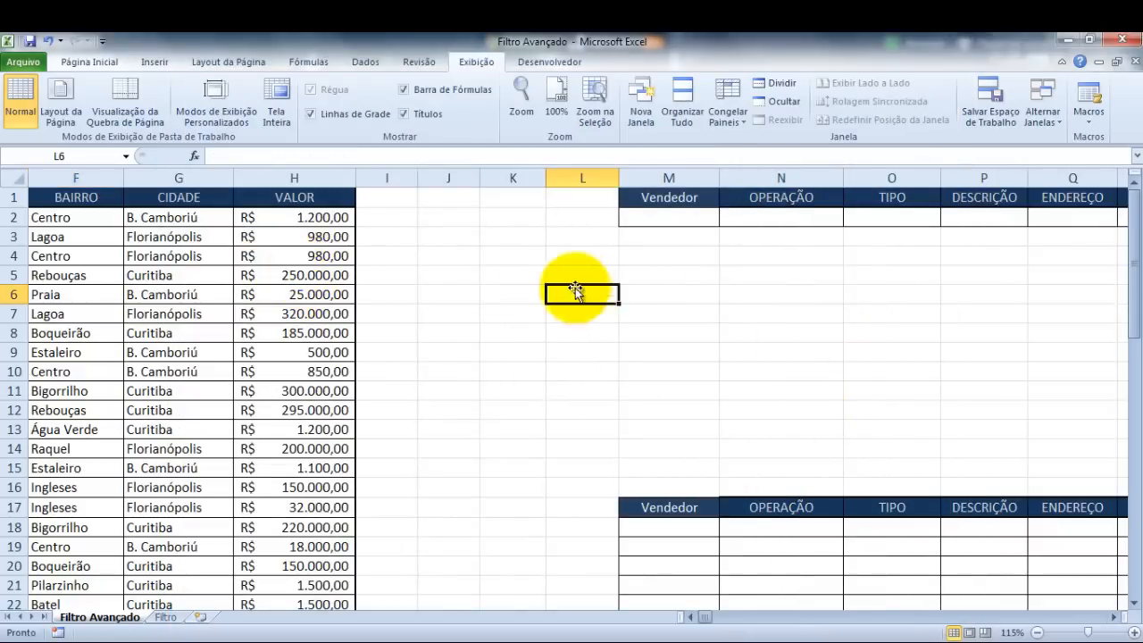
{"action": "left_click", "coordinate": [545, 63]}
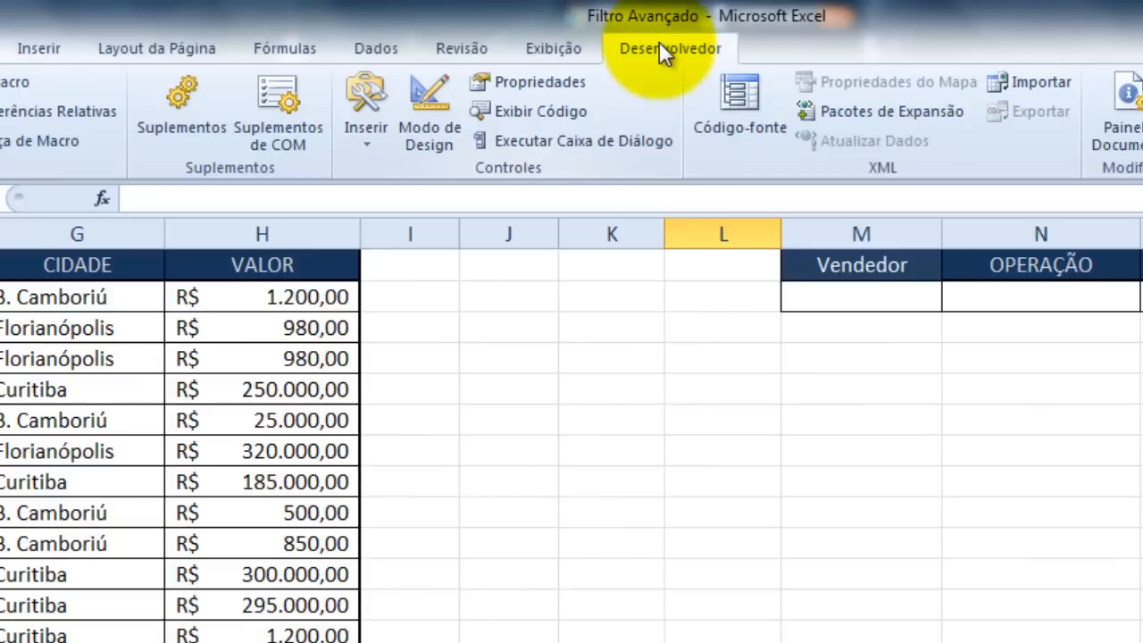
{"action": "left_click", "coordinate": [379, 136]}
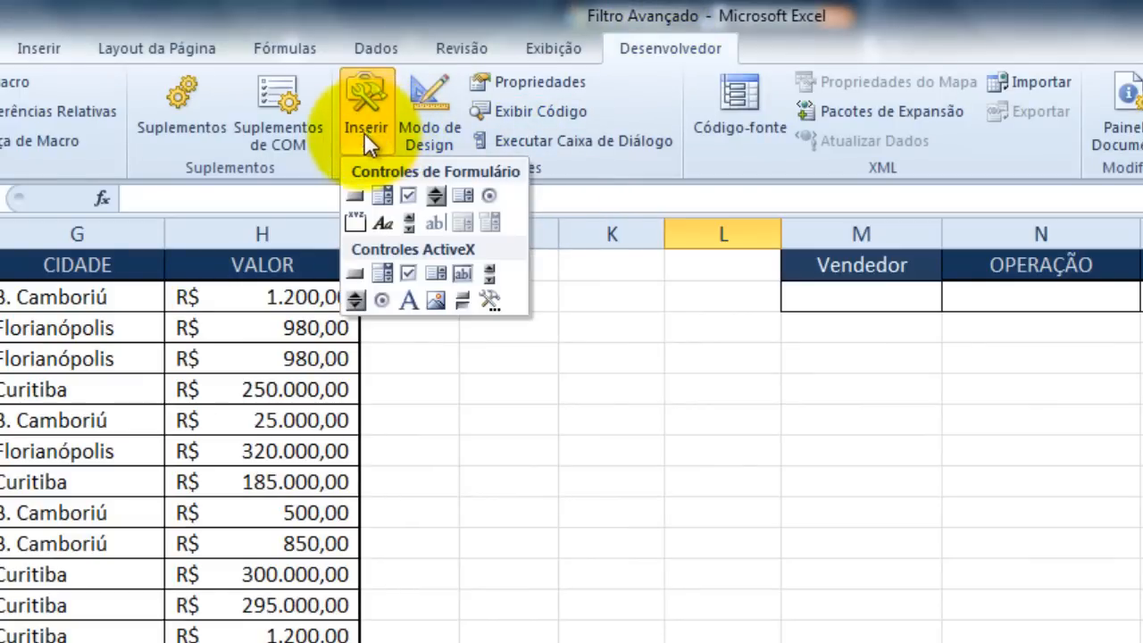
{"action": "left_click", "coordinate": [355, 195]}
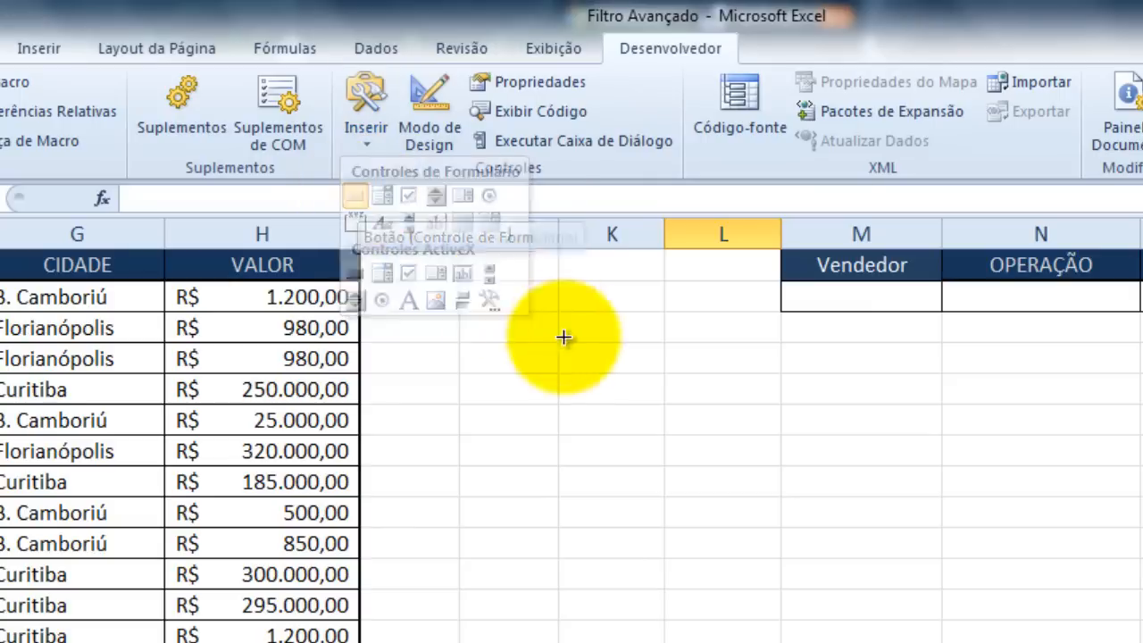
{"action": "left_click_drag", "start_coordinate": [419, 293], "coordinate": [658, 387]}
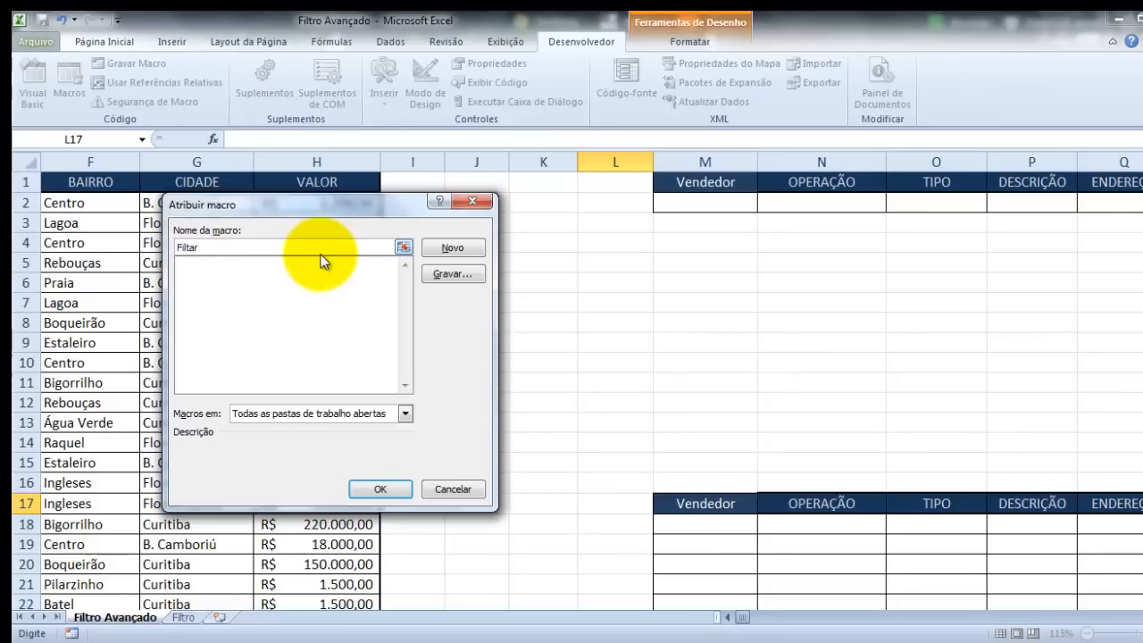
{"action": "left_click", "coordinate": [452, 275]}
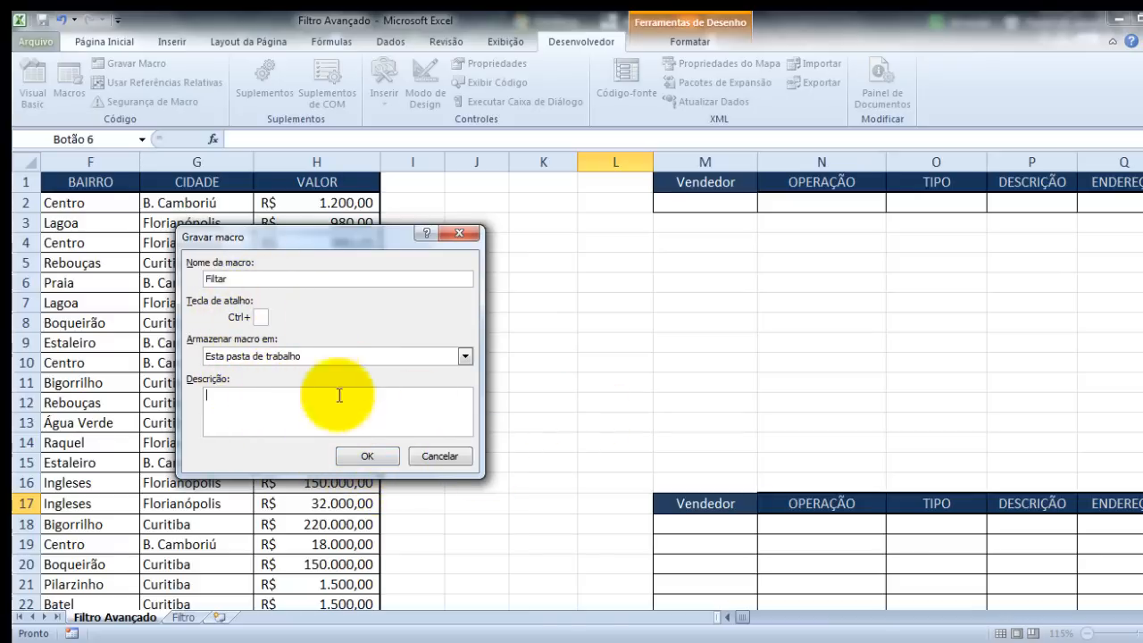
{"action": "left_click", "coordinate": [380, 460]}
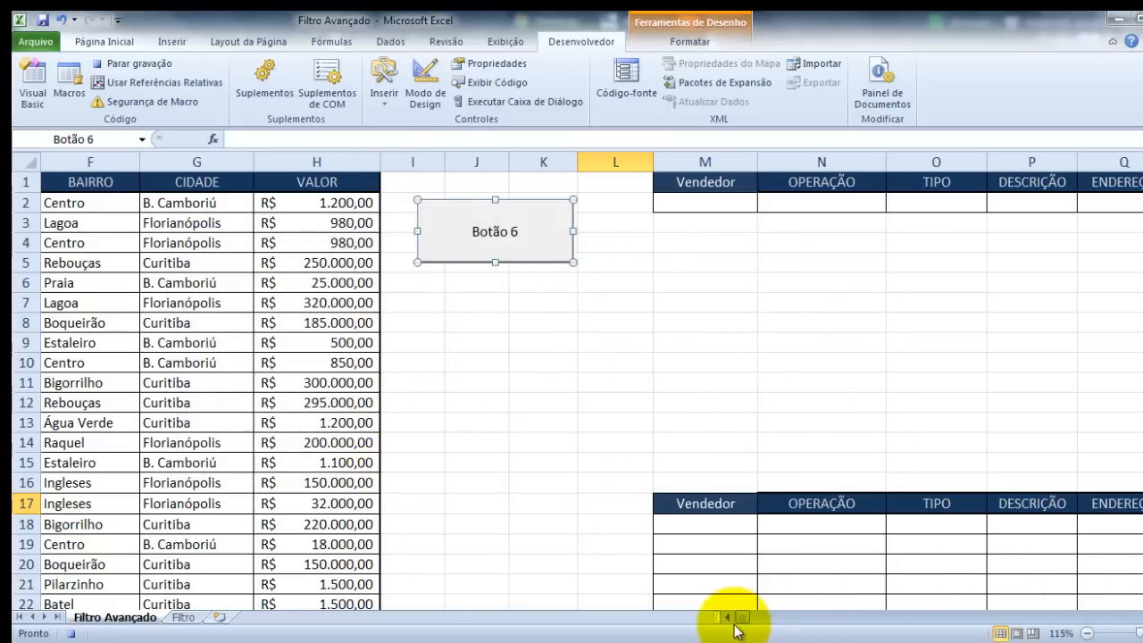
Start an advanced filter from cell C7 of the property list and set its list range to columns A:H
{"action": "left_click_drag", "start_coordinate": [746, 625], "coordinate": [746, 625]}
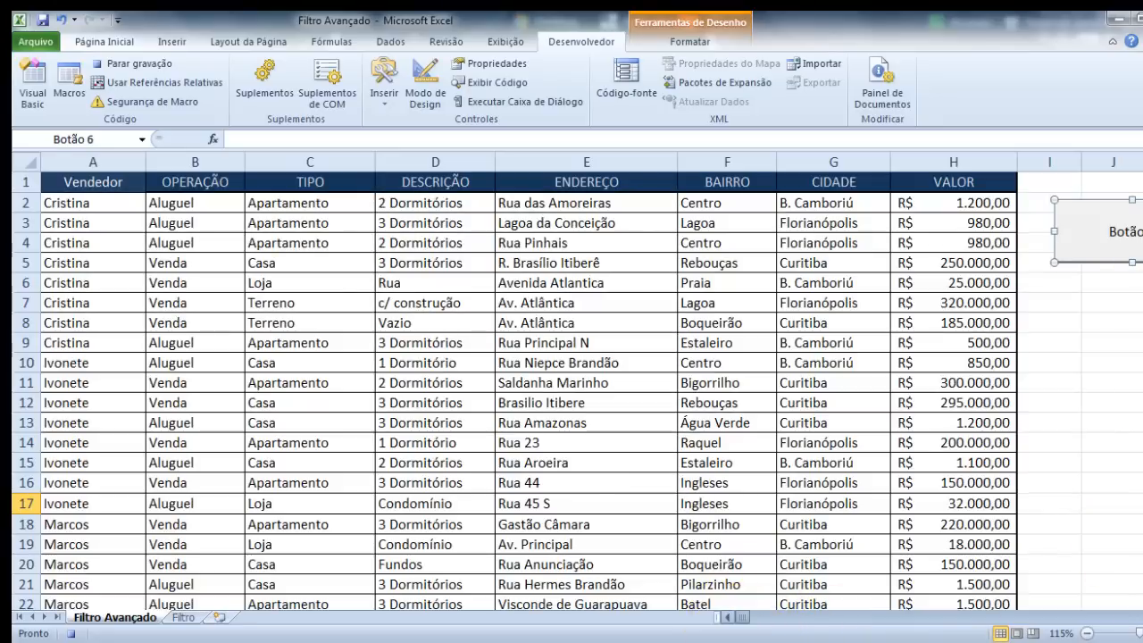
{"action": "scroll", "coordinate": [1138, 616], "scroll_direction": "right", "scroll_amount": 4}
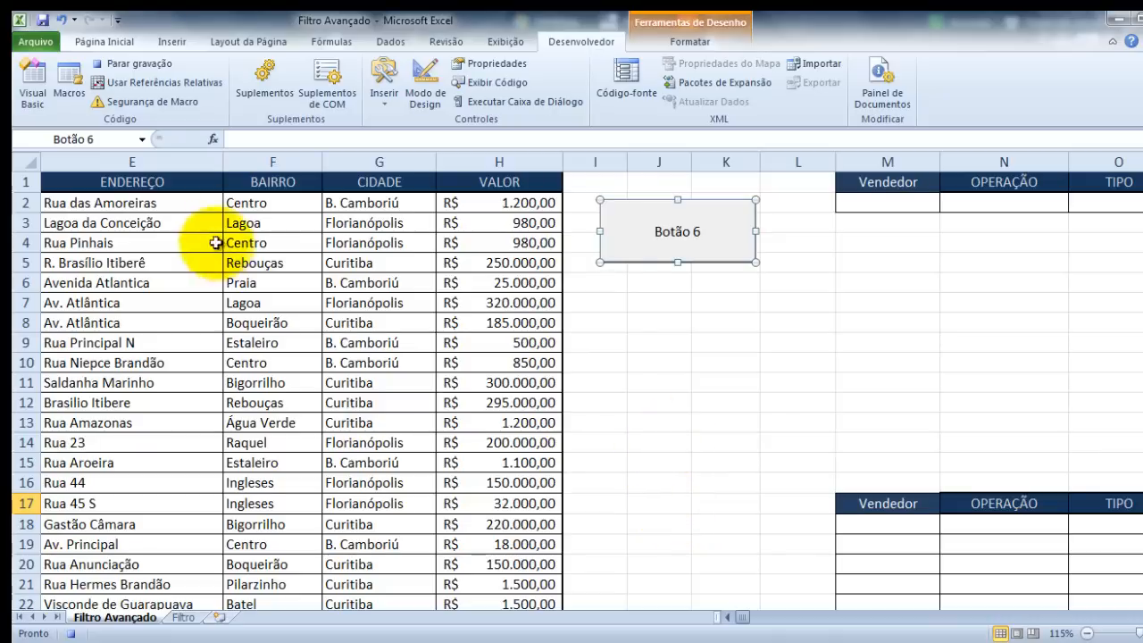
{"action": "left_click", "coordinate": [409, 302]}
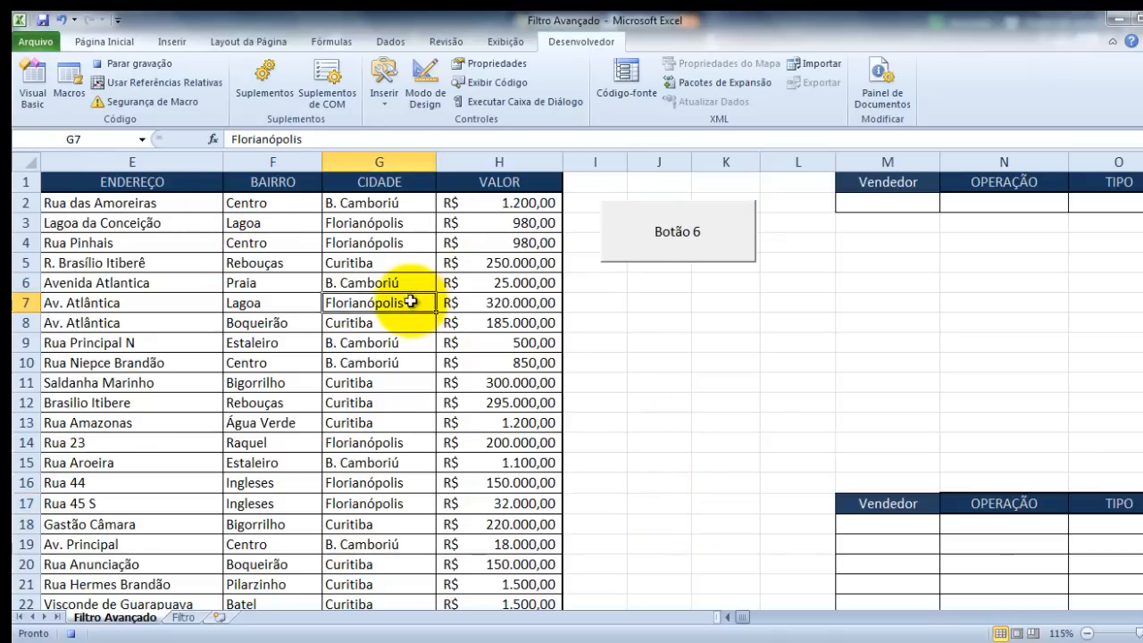
{"action": "left_click", "coordinate": [729, 617]}
{"action": "left_click", "coordinate": [300, 302]}
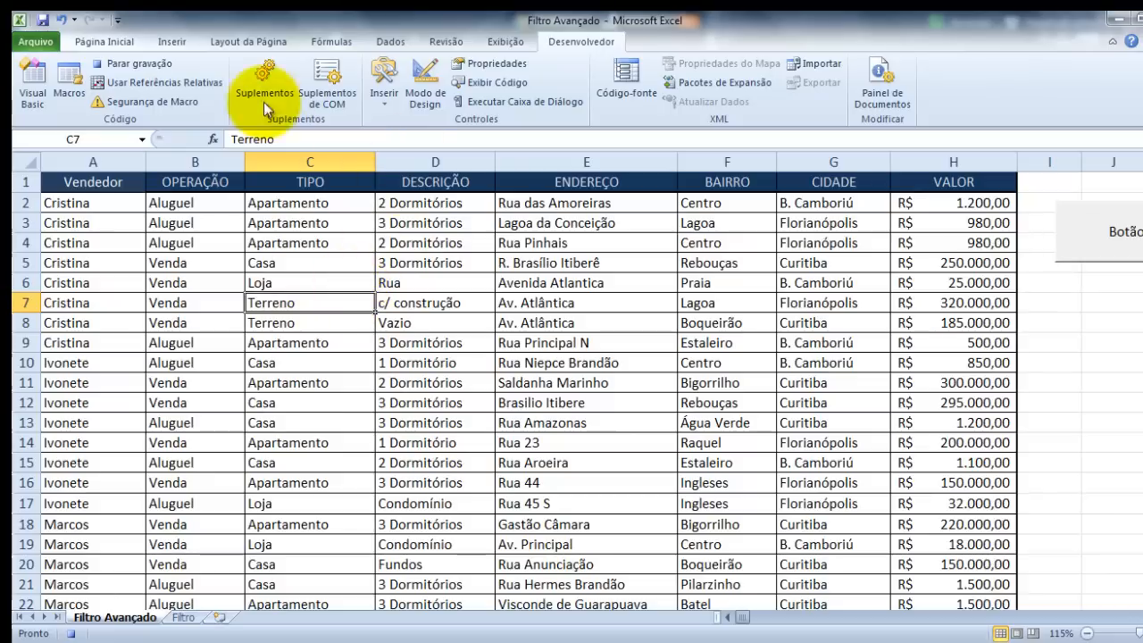
{"action": "left_click", "coordinate": [102, 39]}
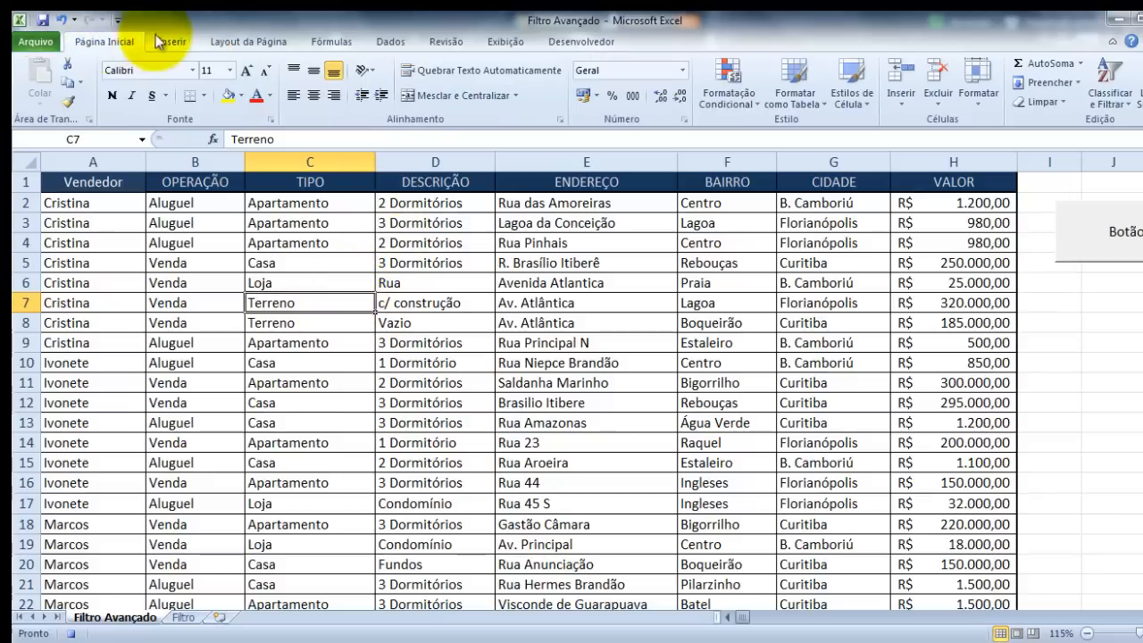
{"action": "left_click", "coordinate": [393, 42]}
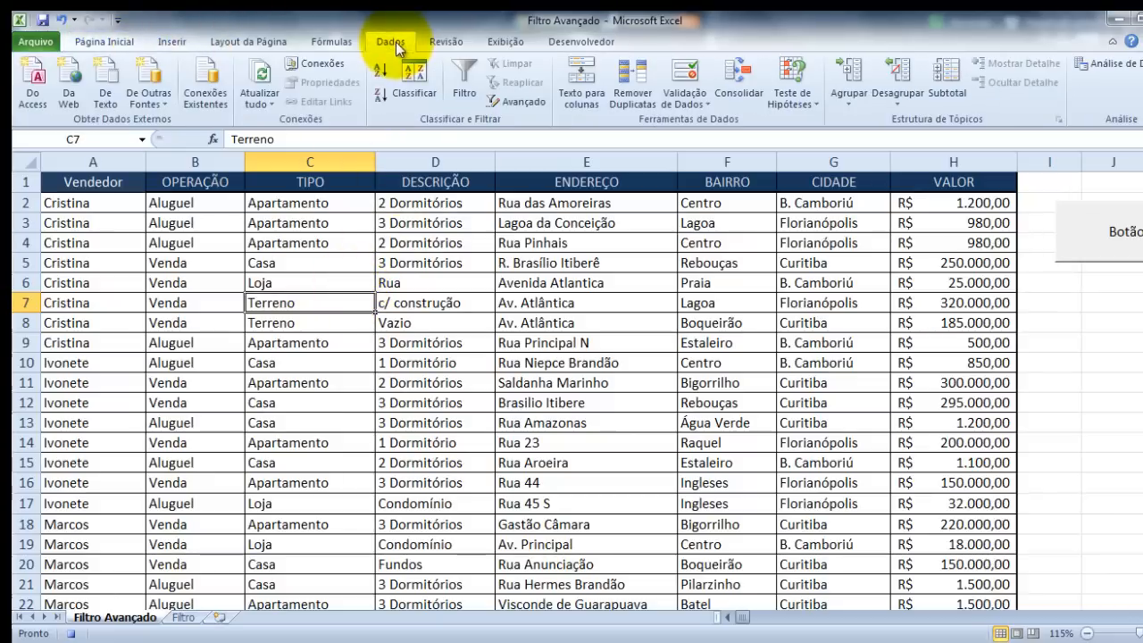
{"action": "left_click", "coordinate": [516, 105]}
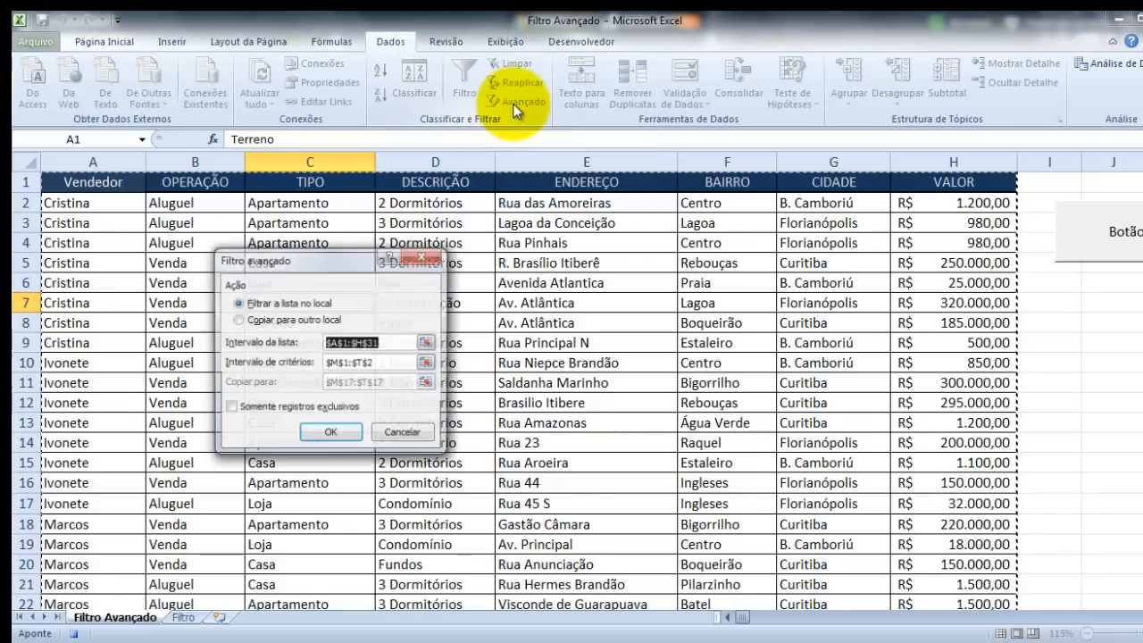
{"action": "left_click", "coordinate": [383, 342]}
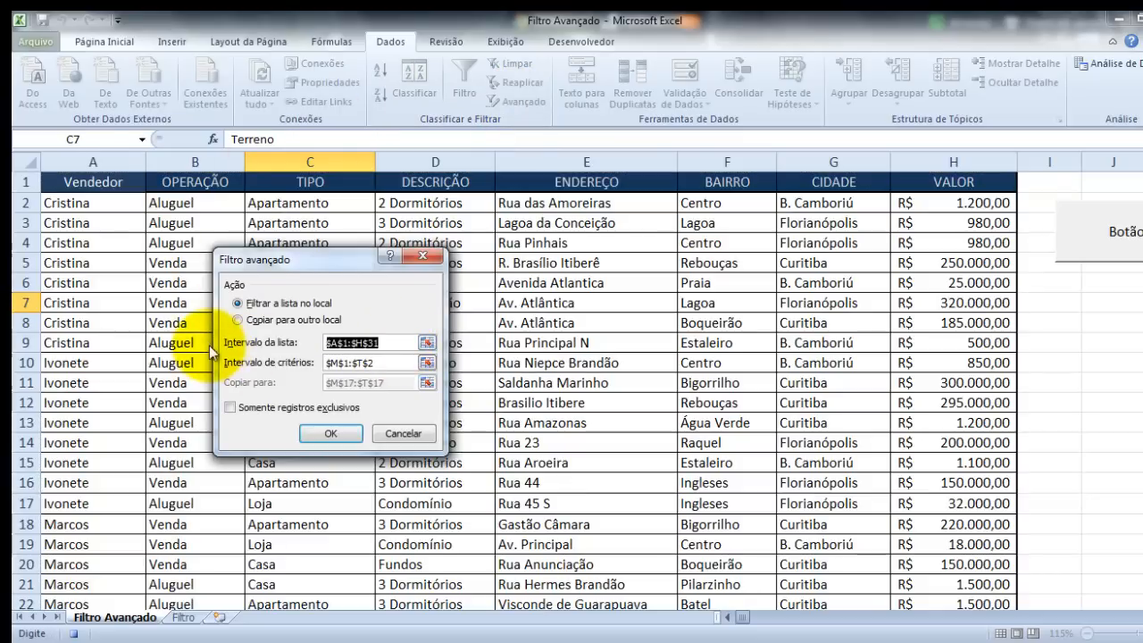
{"action": "left_click_drag", "start_coordinate": [85, 181], "coordinate": [1009, 242]}
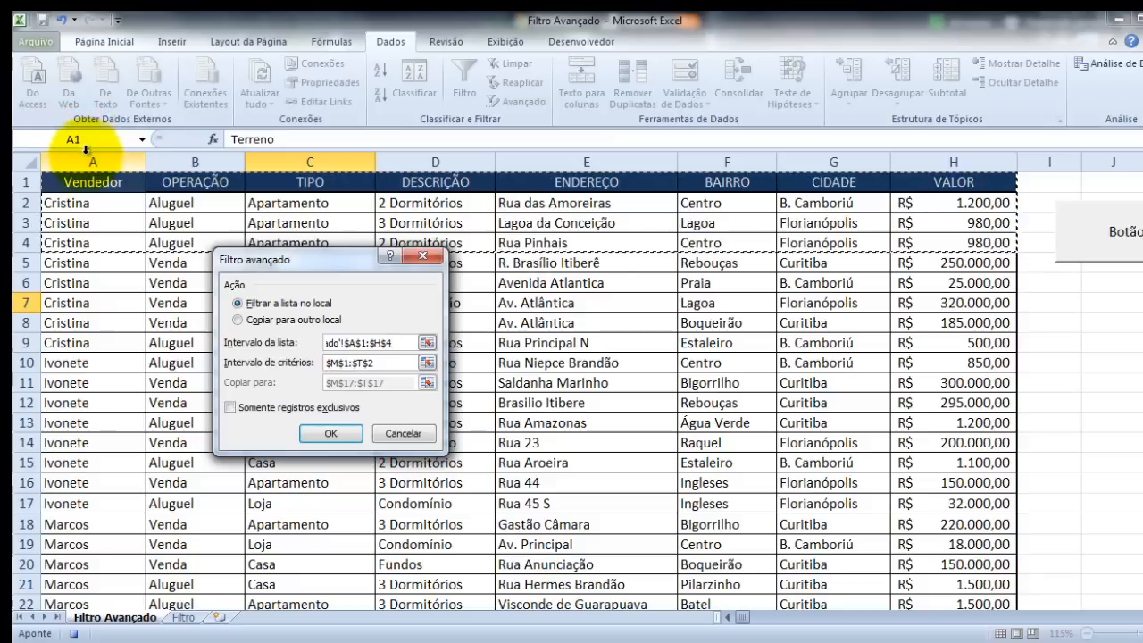
{"action": "left_click_drag", "start_coordinate": [85, 159], "coordinate": [912, 290]}
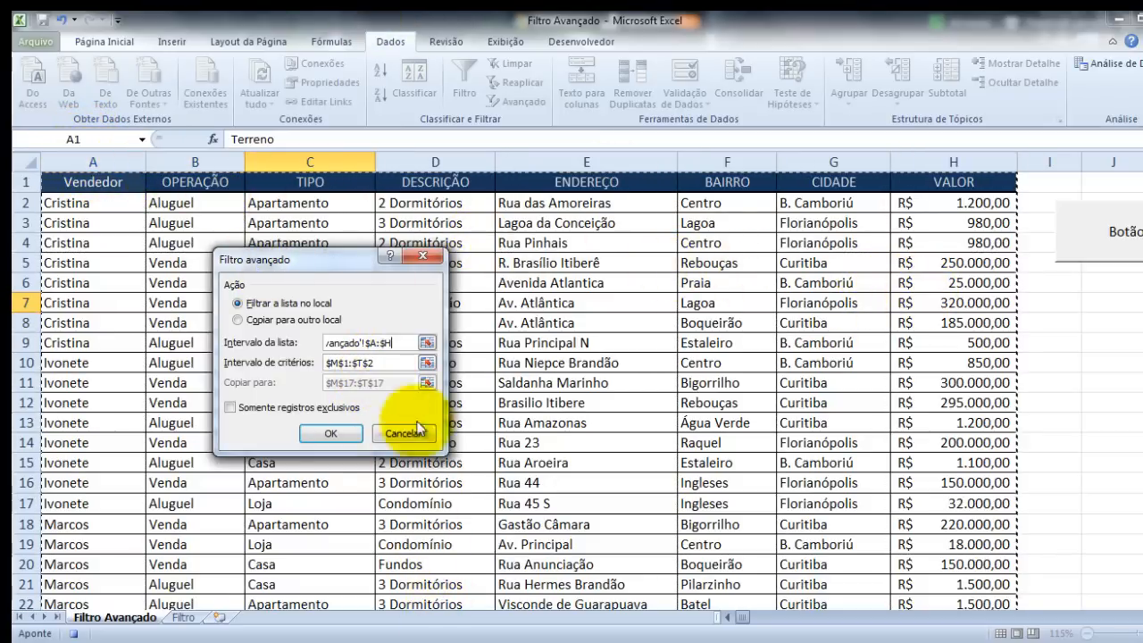
Set the advanced filter's criteria range to M1:T2, the upper header row and the blank row beneath it
{"action": "left_click", "coordinate": [388, 363]}
{"action": "left_click_drag", "start_coordinate": [388, 364], "coordinate": [254, 360]}
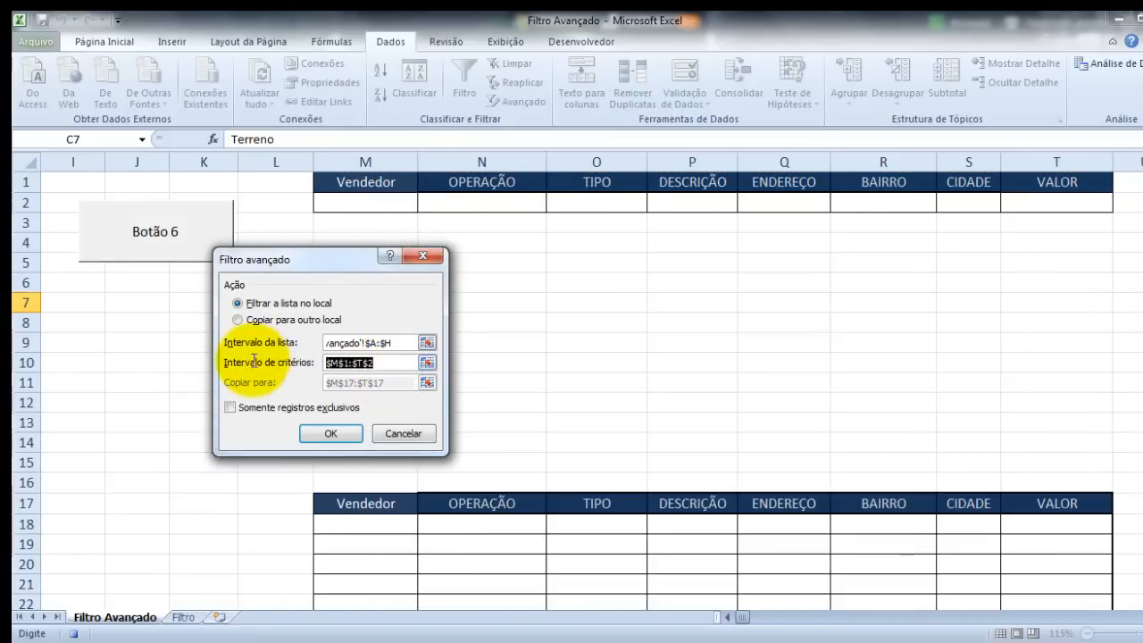
{"action": "left_click_drag", "start_coordinate": [384, 183], "coordinate": [1059, 204]}
Set the advanced filter to copy the records to the lower table headers M17:T17, run it and check the extracted rows
{"action": "left_click", "coordinate": [265, 321]}
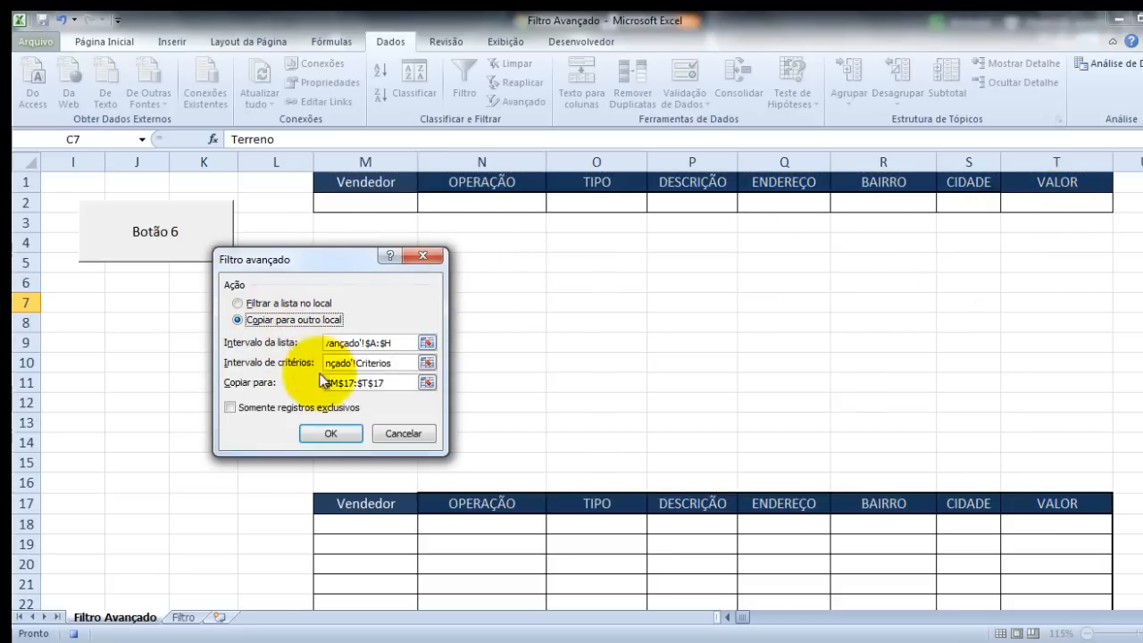
{"action": "left_click_drag", "start_coordinate": [376, 388], "coordinate": [219, 333]}
{"action": "key", "text": "BackSpace"}
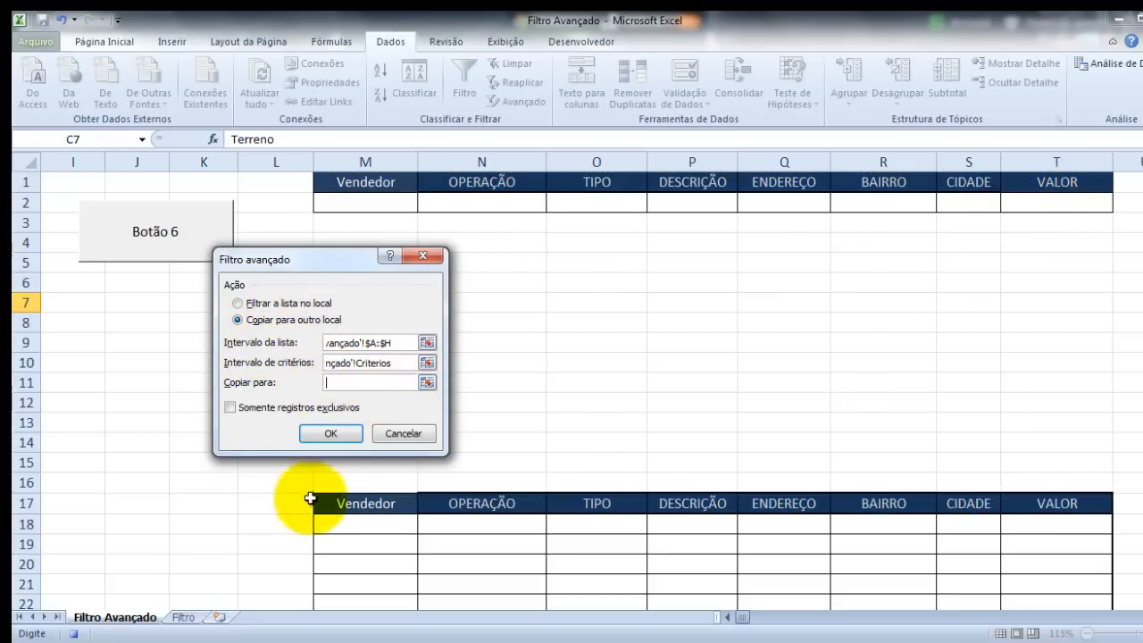
{"action": "left_click_drag", "start_coordinate": [347, 507], "coordinate": [1051, 506]}
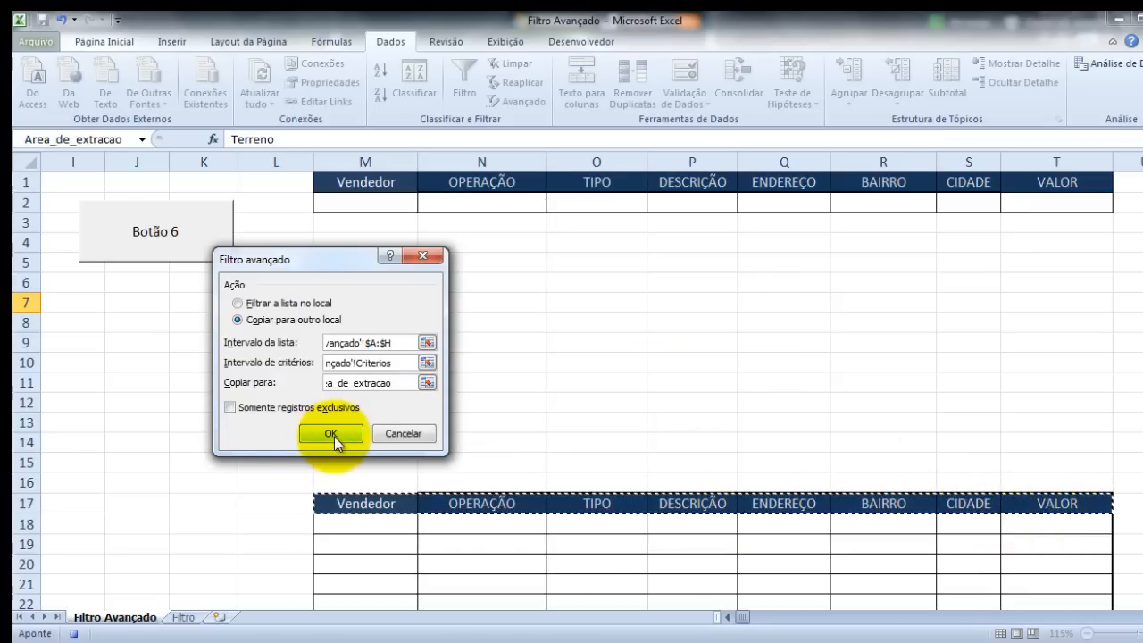
{"action": "left_click", "coordinate": [328, 434]}
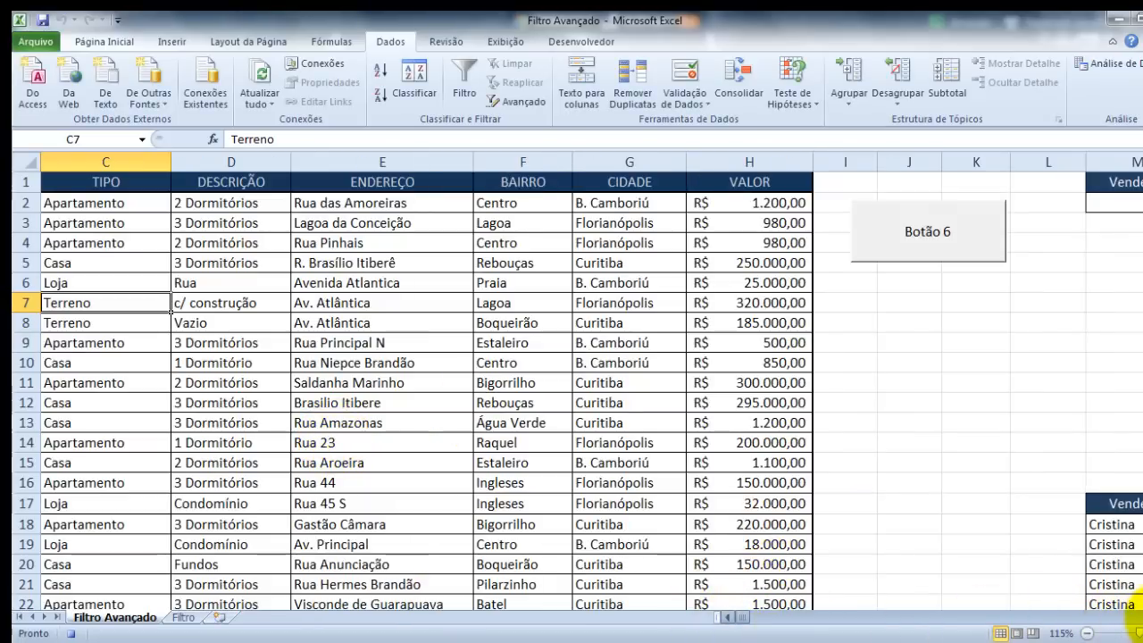
{"action": "scroll", "coordinate": [1134, 607], "scroll_direction": "right", "scroll_amount": 4}
{"action": "scroll", "coordinate": [902, 543], "scroll_direction": "down", "scroll_amount": 3}
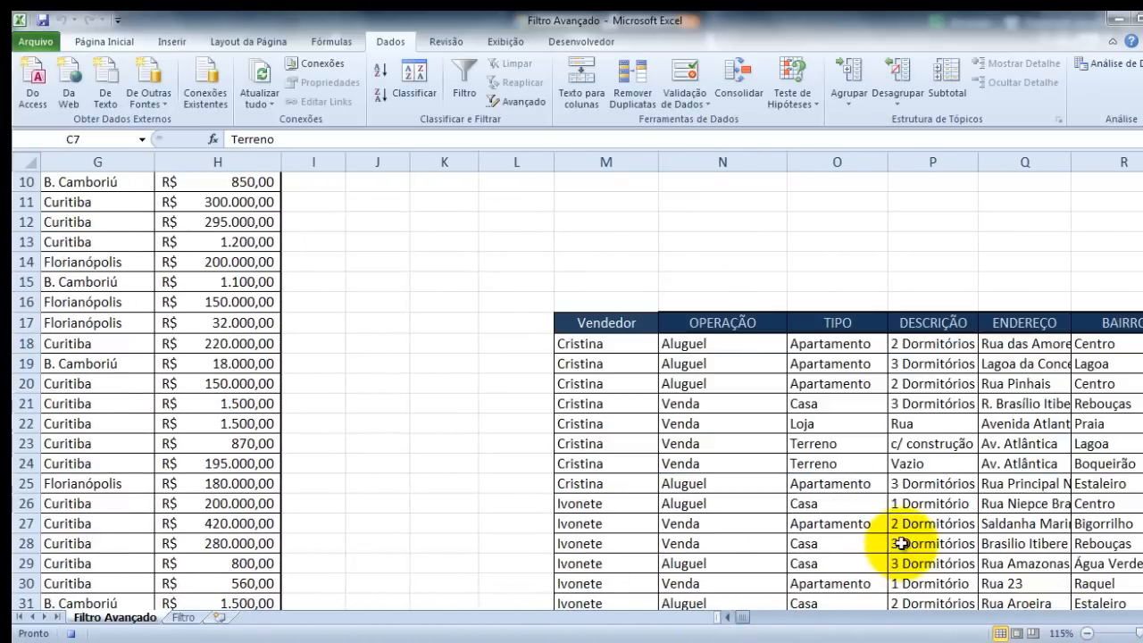
Select the blank criteria cell M2 below the Vendedor header and stop recording the macro
{"action": "scroll", "coordinate": [902, 543], "scroll_direction": "up", "scroll_amount": 3}
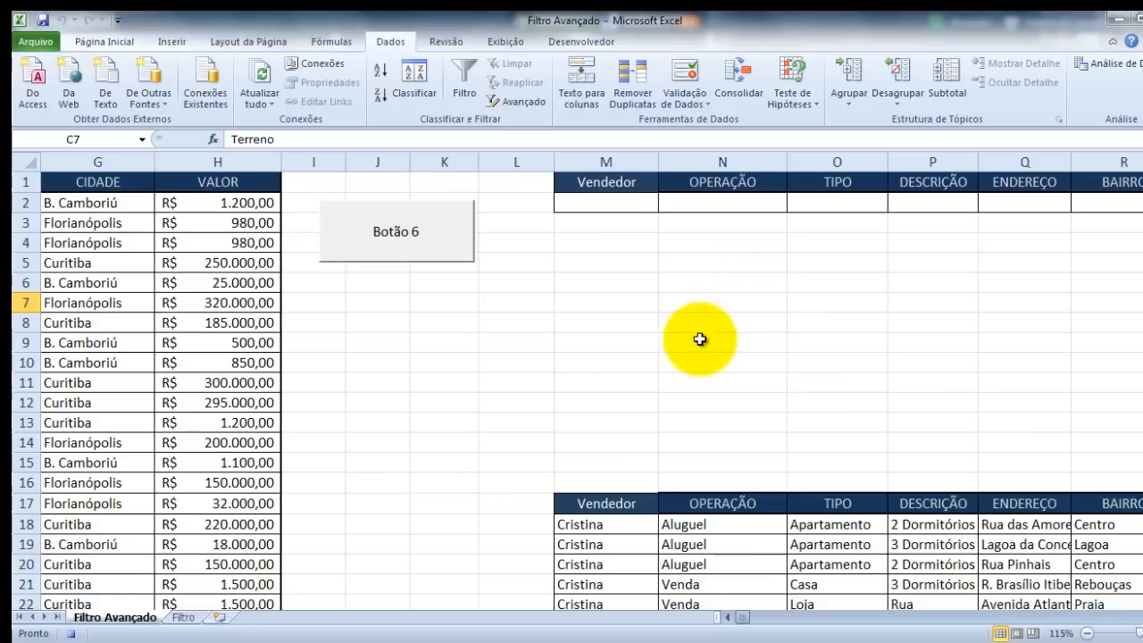
{"action": "left_click", "coordinate": [582, 198]}
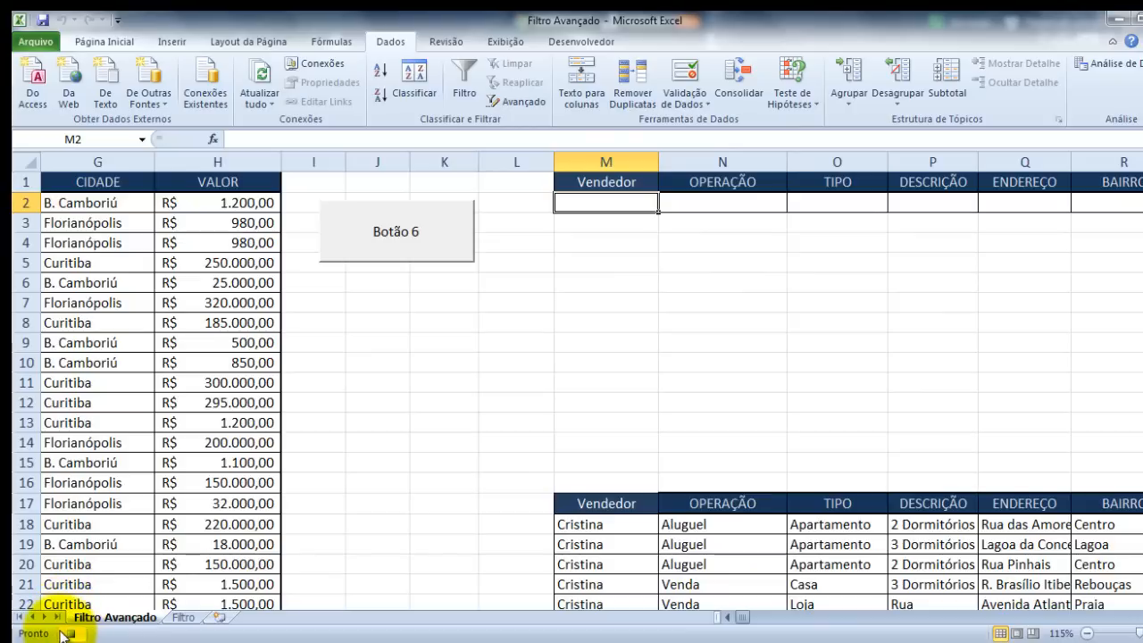
{"action": "left_click", "coordinate": [506, 42]}
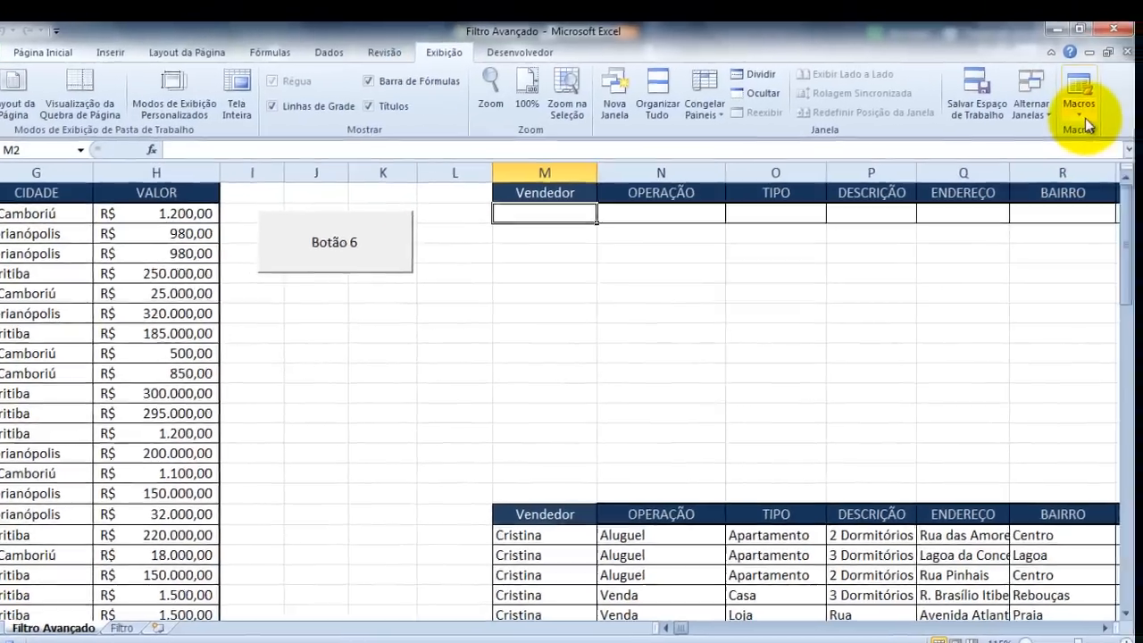
{"action": "left_click", "coordinate": [1085, 118]}
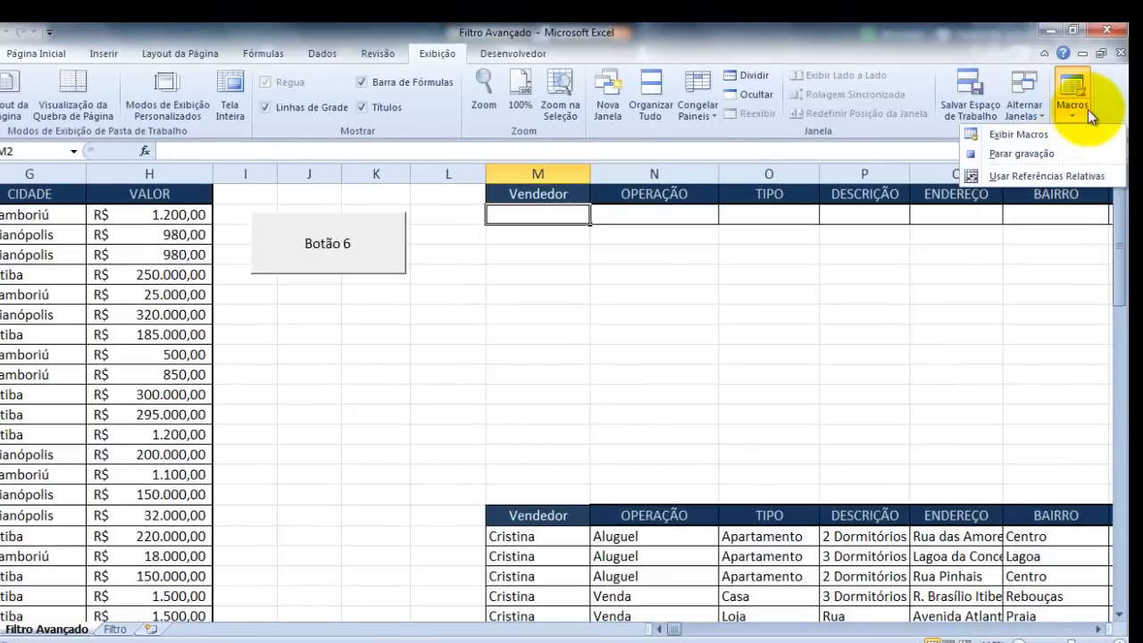
{"action": "left_click", "coordinate": [1033, 153]}
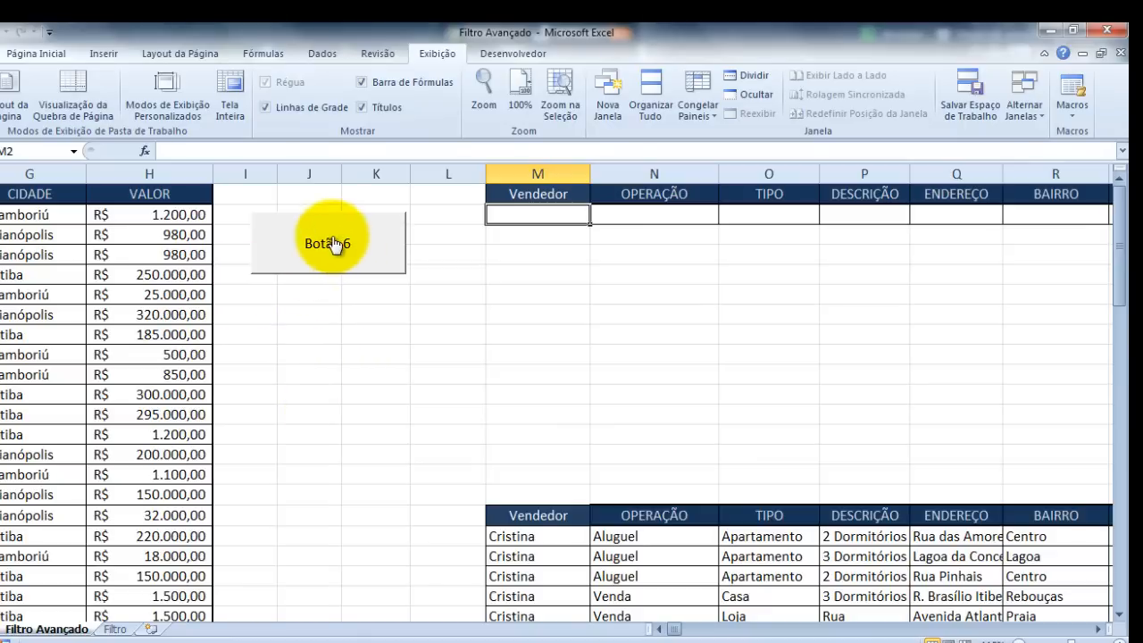
{"action": "left_click", "coordinate": [341, 348]}
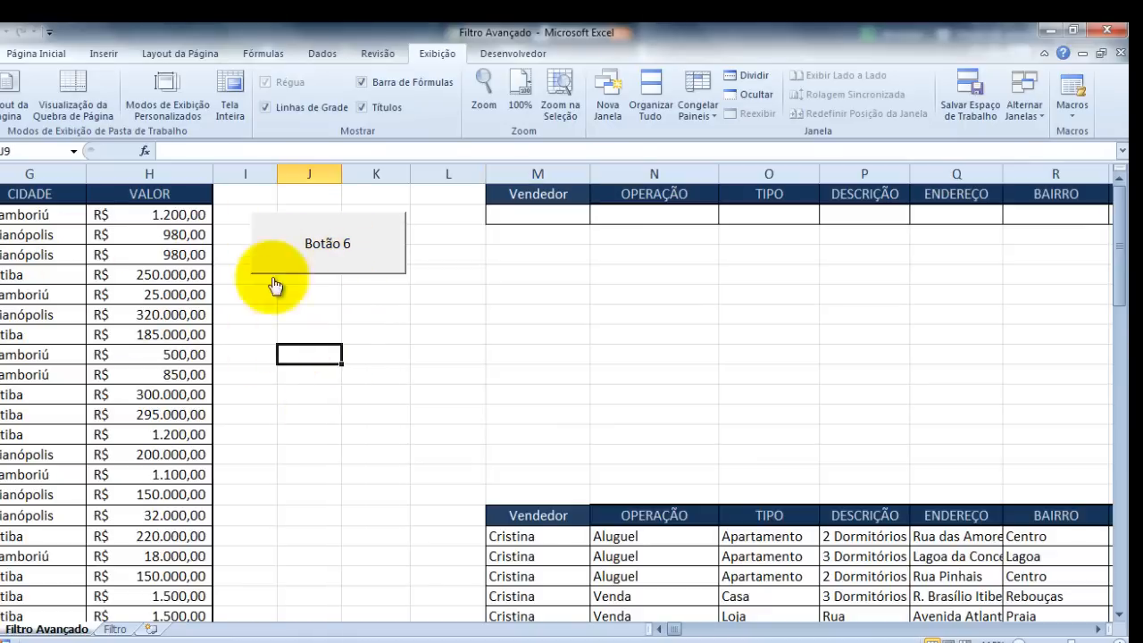
Clear the extracted rows from M18 across to column U and run the form button's macro to refill them
{"action": "left_click_drag", "start_coordinate": [513, 539], "coordinate": [1052, 635]}
{"action": "key", "text": "Delete"}
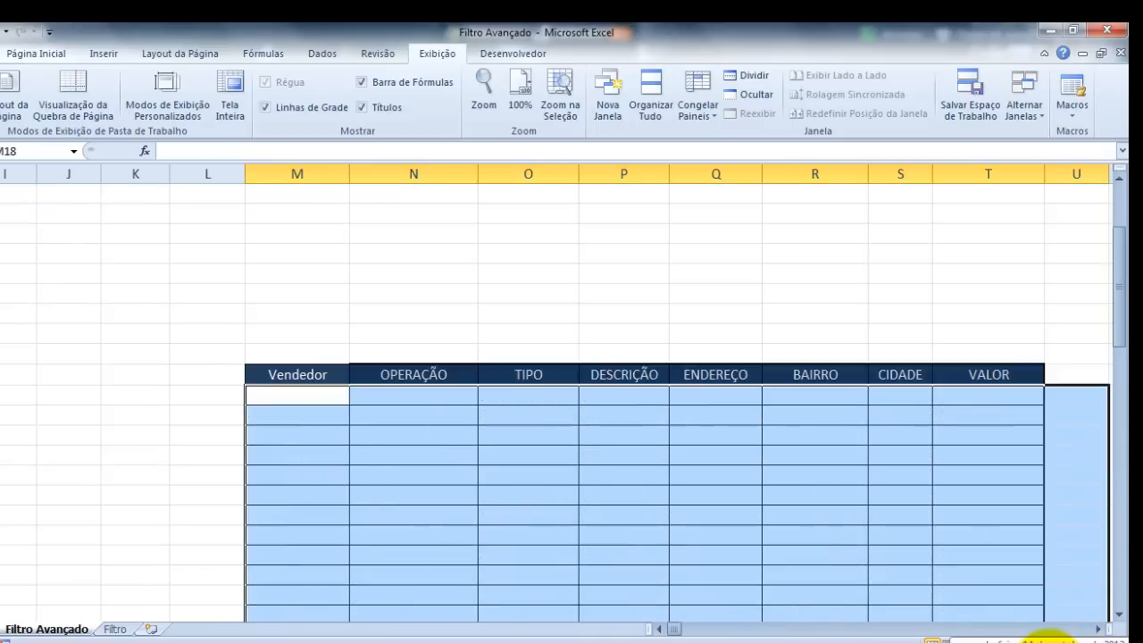
{"action": "scroll", "coordinate": [70, 496], "scroll_direction": "up", "scroll_amount": 3}
{"action": "left_click", "coordinate": [86, 460]}
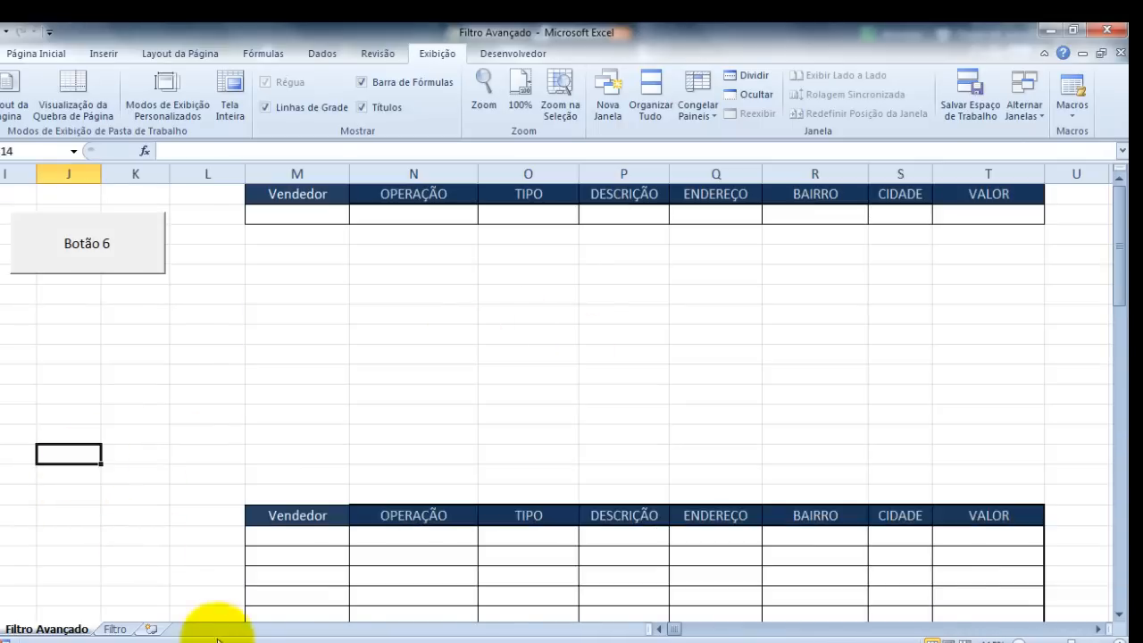
{"action": "left_click", "coordinate": [76, 238]}
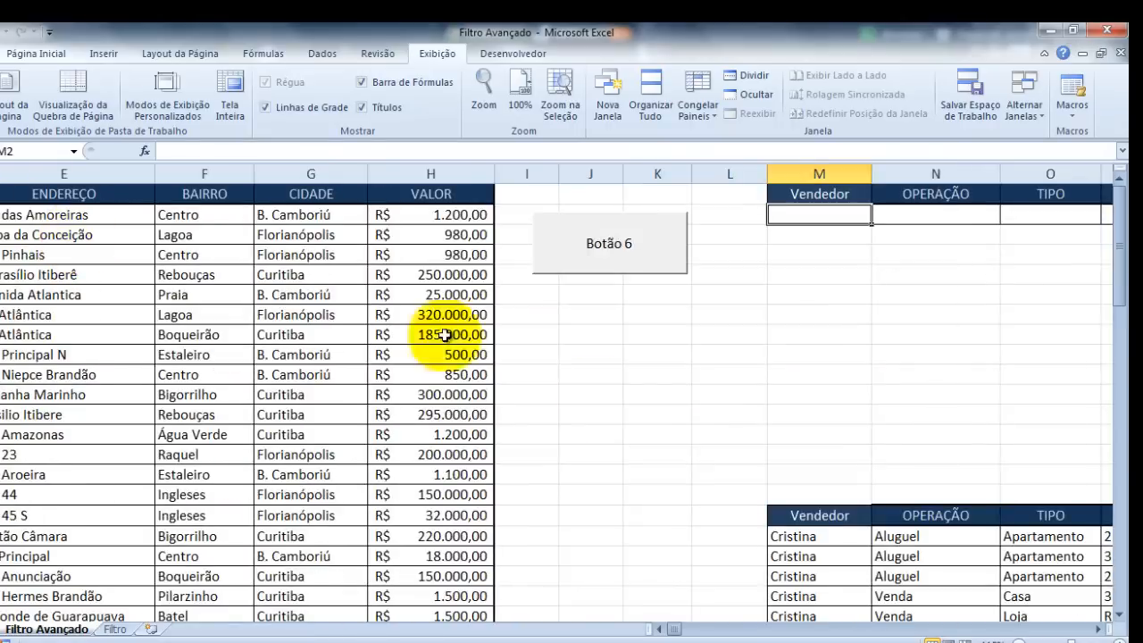
Change the form button's label to Filtar
{"action": "left_click", "coordinate": [1098, 629]}
{"action": "left_click", "coordinate": [1098, 628]}
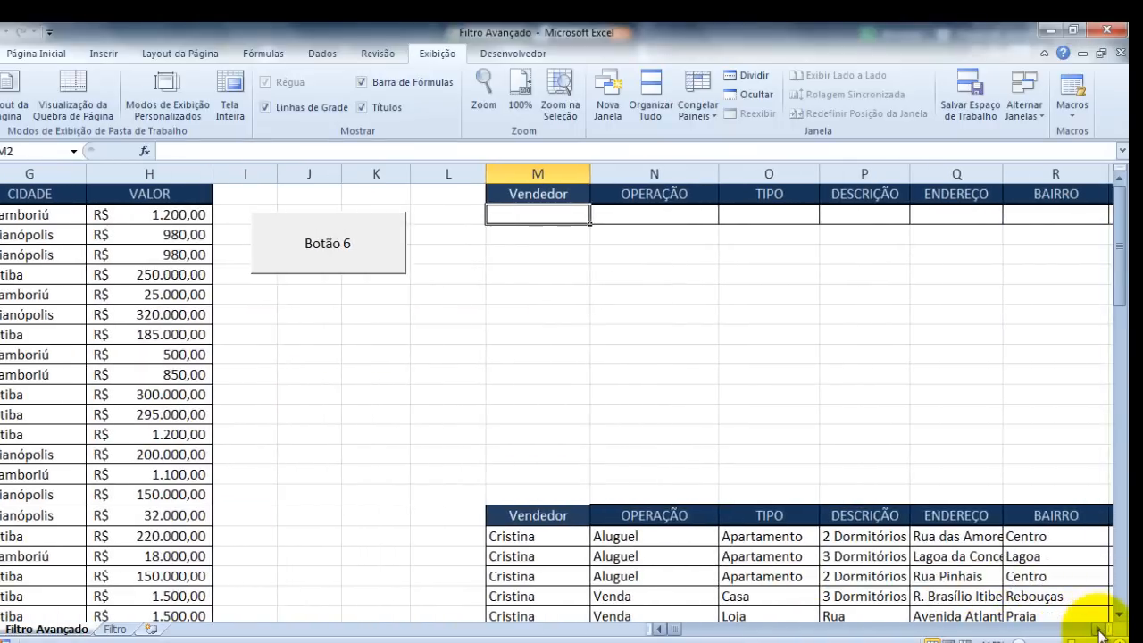
{"action": "right_click", "coordinate": [322, 250]}
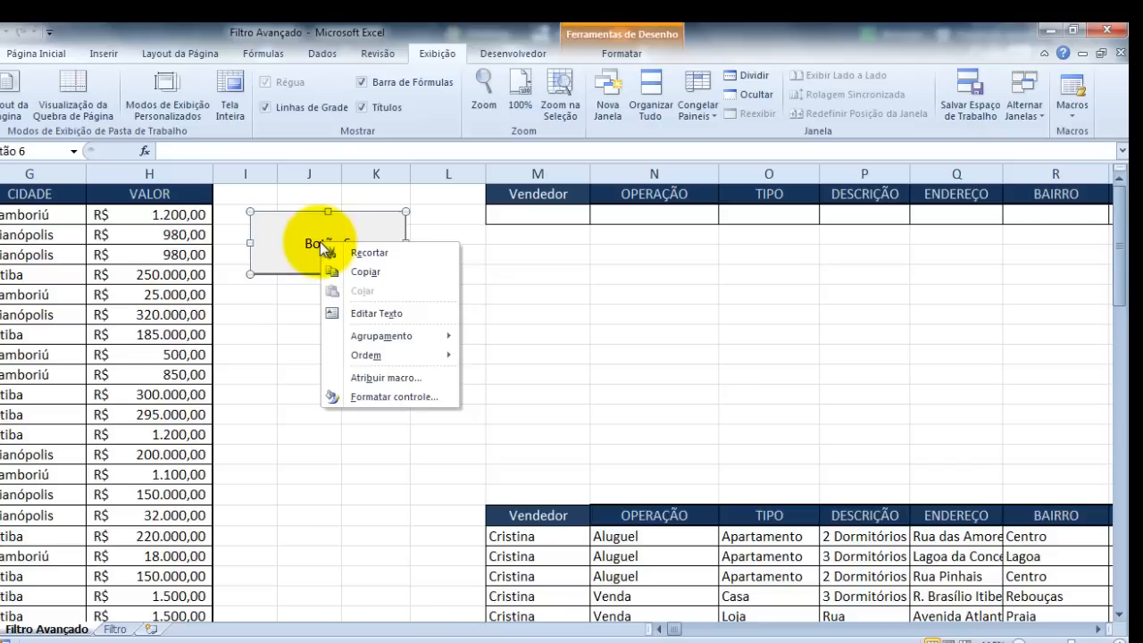
{"action": "left_click", "coordinate": [369, 314]}
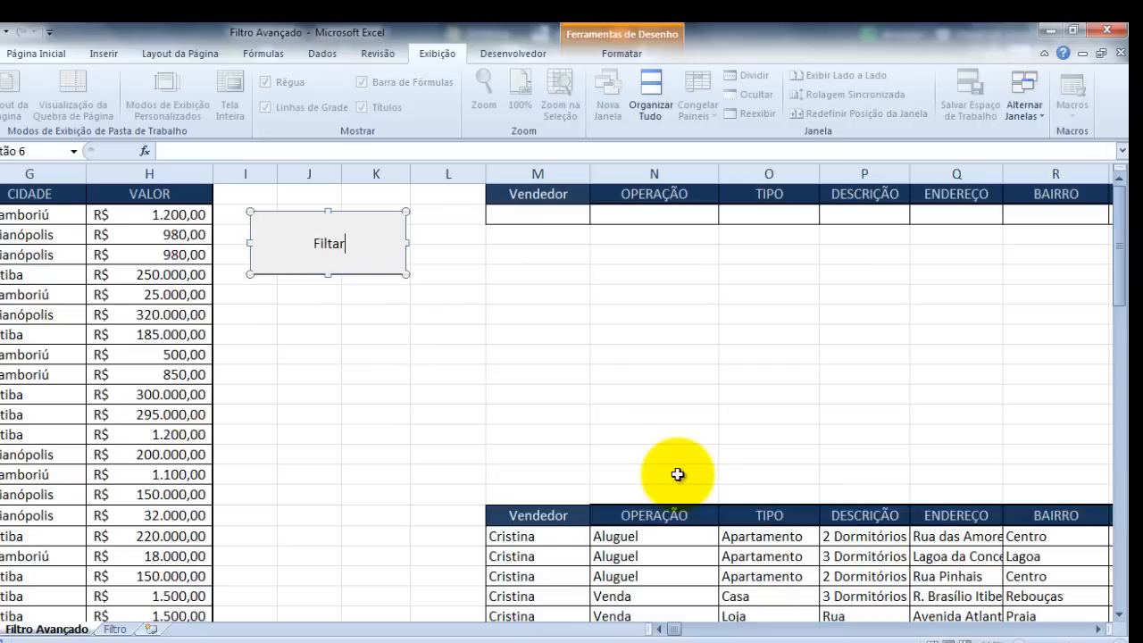
{"action": "left_click", "coordinate": [613, 378]}
Clear all extracted records beneath the lower table headers, from M18 across to column U
{"action": "left_click_drag", "start_coordinate": [538, 536], "coordinate": [1107, 584]}
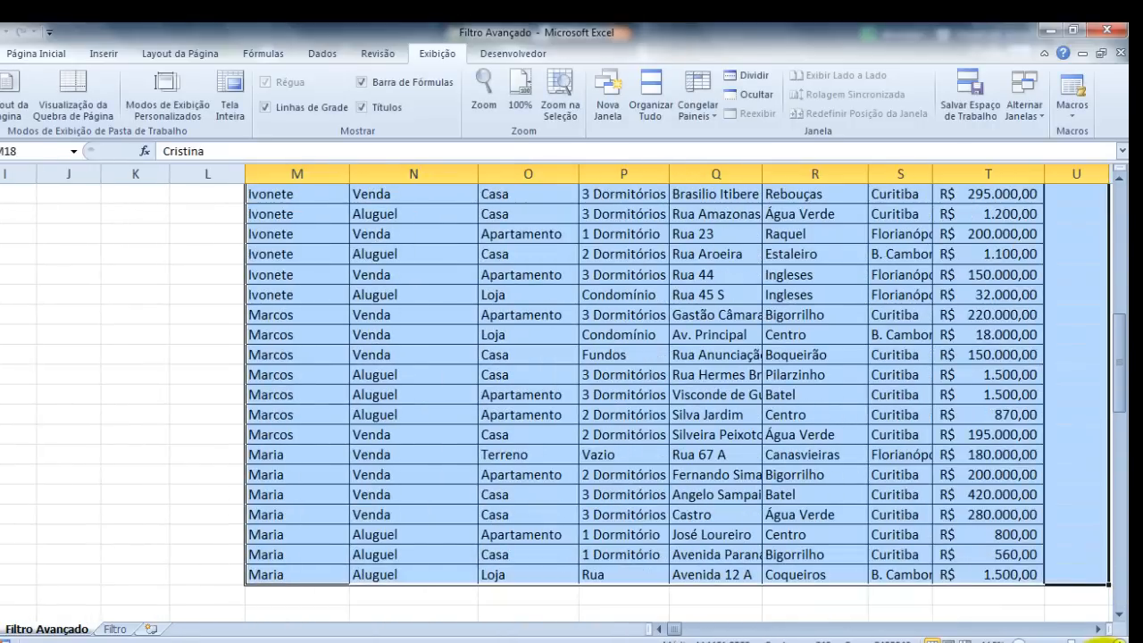
{"action": "key", "text": "Delete"}
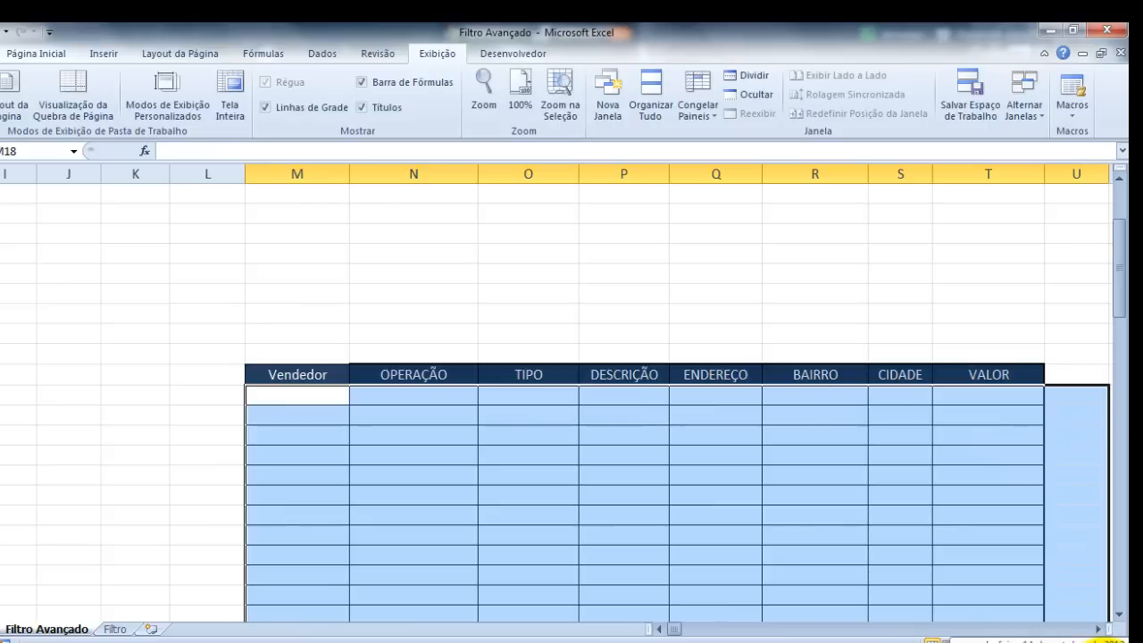
{"action": "left_click", "coordinate": [662, 631]}
{"action": "left_click", "coordinate": [661, 632]}
{"action": "left_click", "coordinate": [662, 631]}
{"action": "left_click", "coordinate": [662, 632]}
{"action": "left_click", "coordinate": [662, 632]}
{"action": "scroll", "coordinate": [271, 581], "scroll_direction": "up", "scroll_amount": 3}
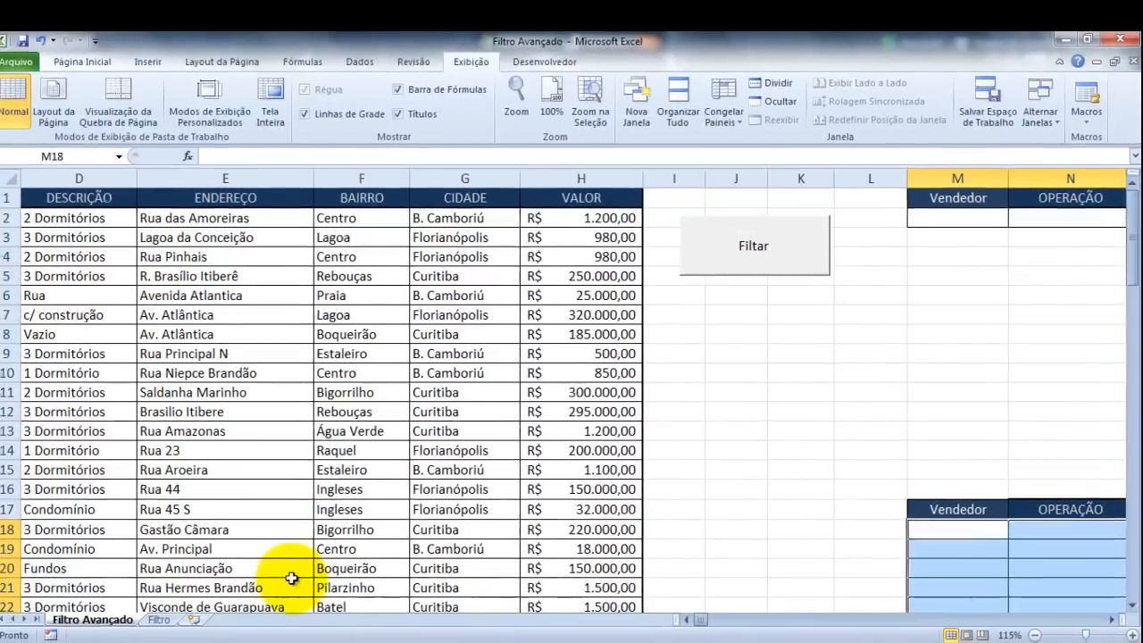
Copy the value Centro from F2 of the property list into the BAIRRO criteria cell R2
{"action": "left_click", "coordinate": [163, 219]}
{"action": "left_click", "coordinate": [251, 295]}
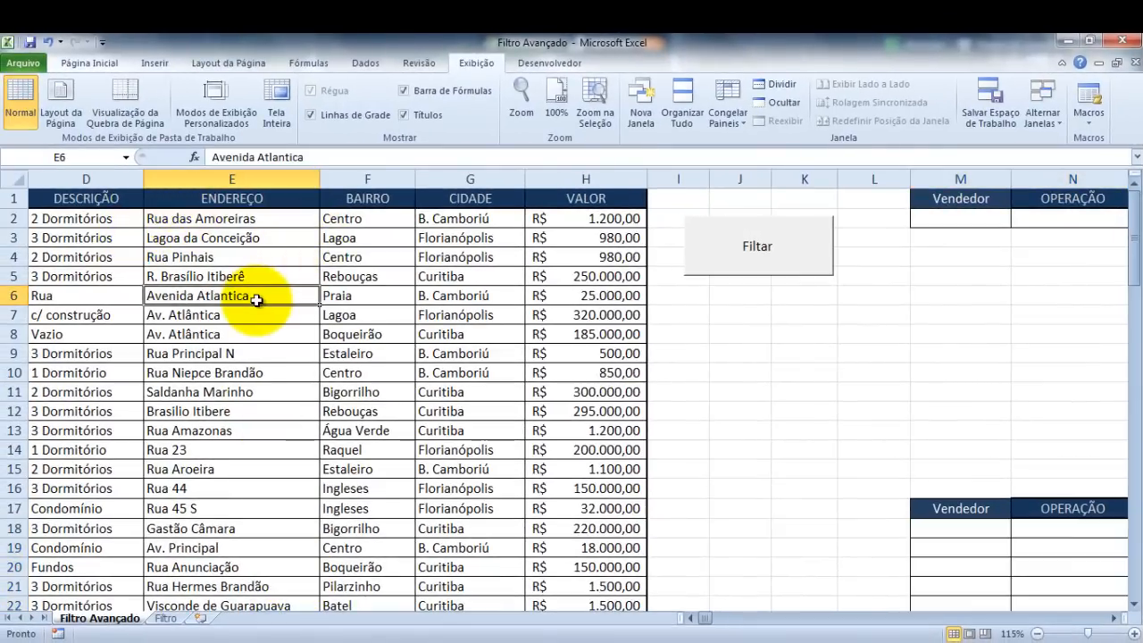
{"action": "left_click", "coordinate": [263, 410]}
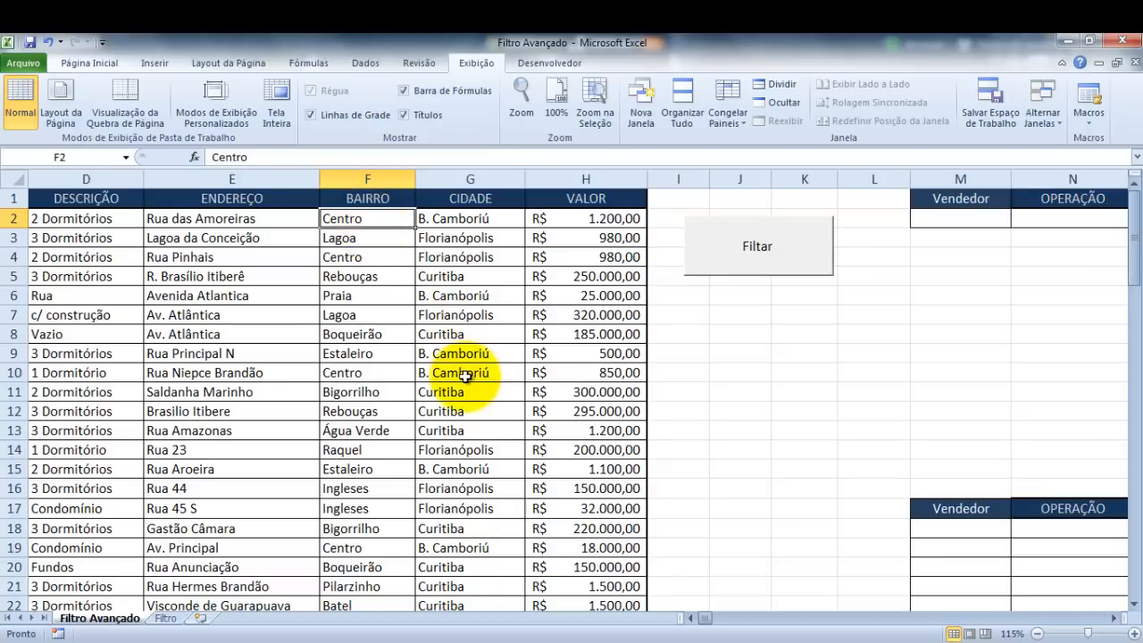
{"action": "left_click", "coordinate": [1114, 618]}
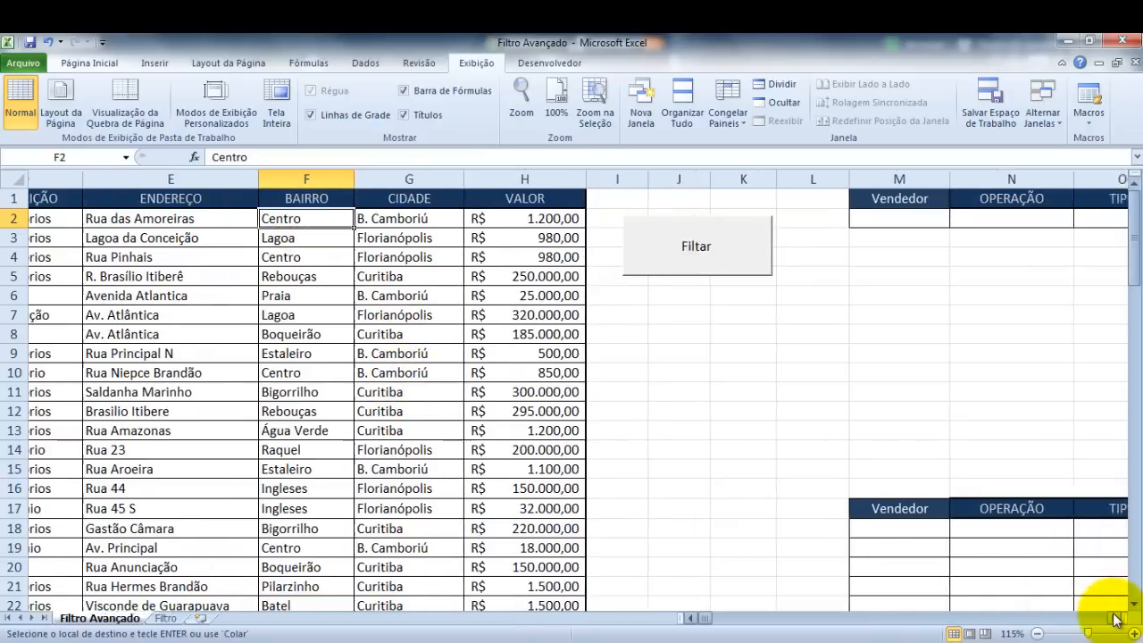
{"action": "left_click", "coordinate": [1114, 617]}
{"action": "left_click", "coordinate": [1114, 618]}
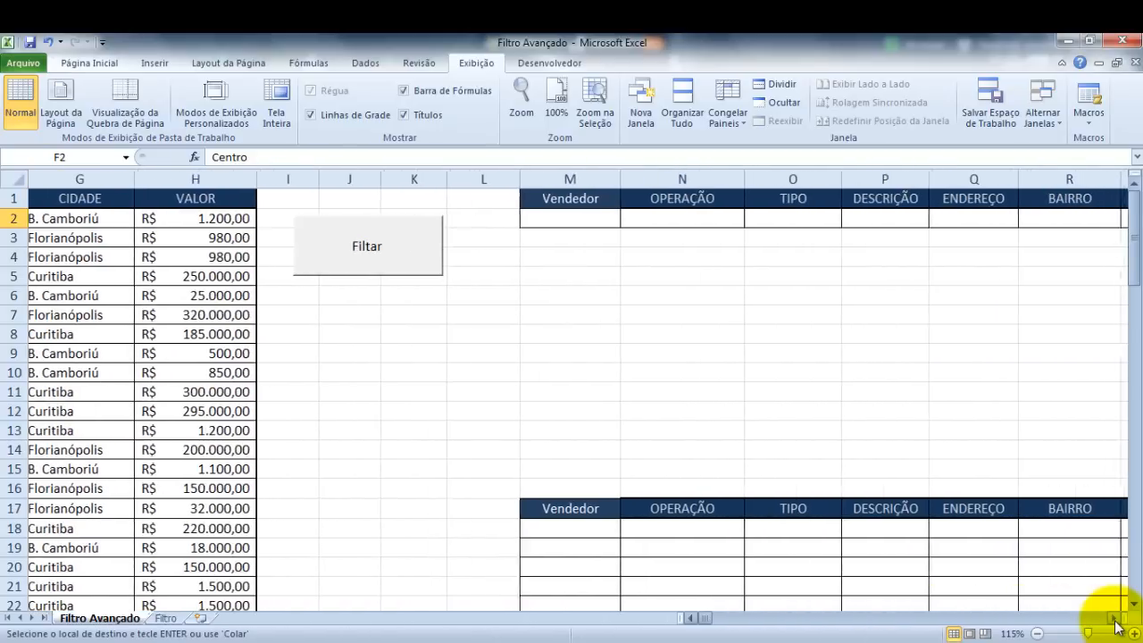
{"action": "left_click", "coordinate": [1114, 618]}
{"action": "left_click", "coordinate": [836, 218]}
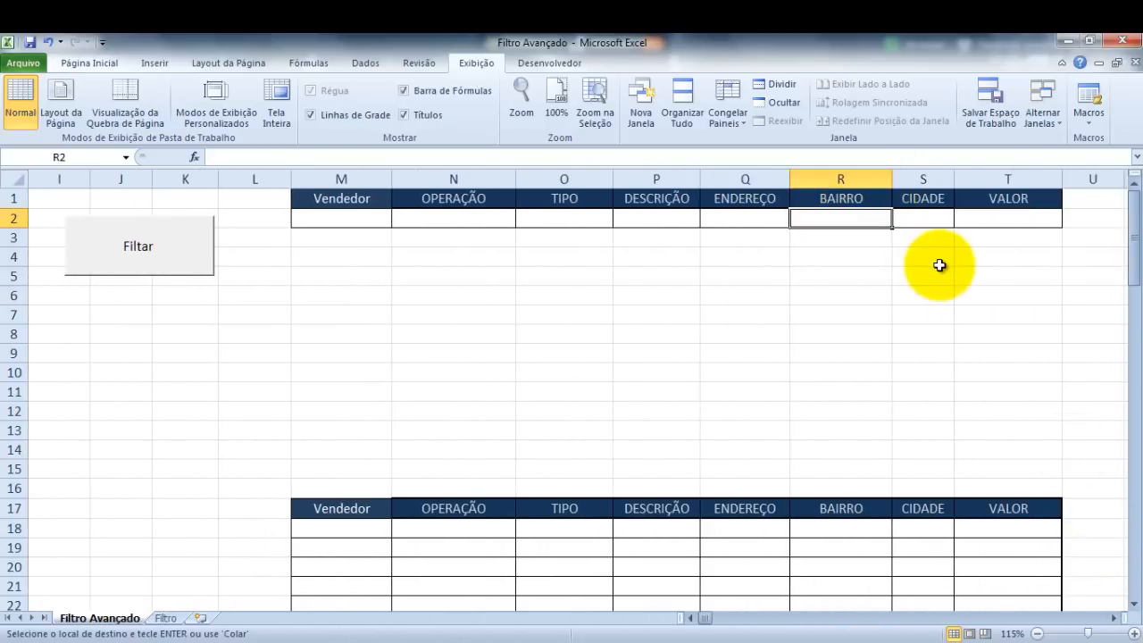
{"action": "left_click", "coordinate": [644, 356]}
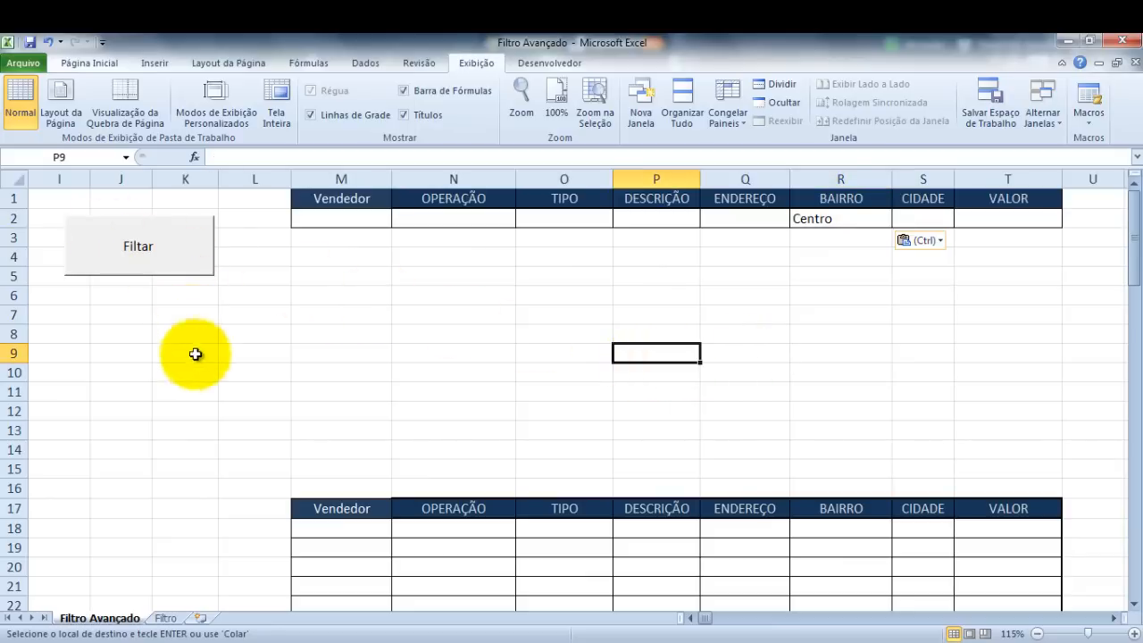
{"action": "left_click", "coordinate": [328, 366]}
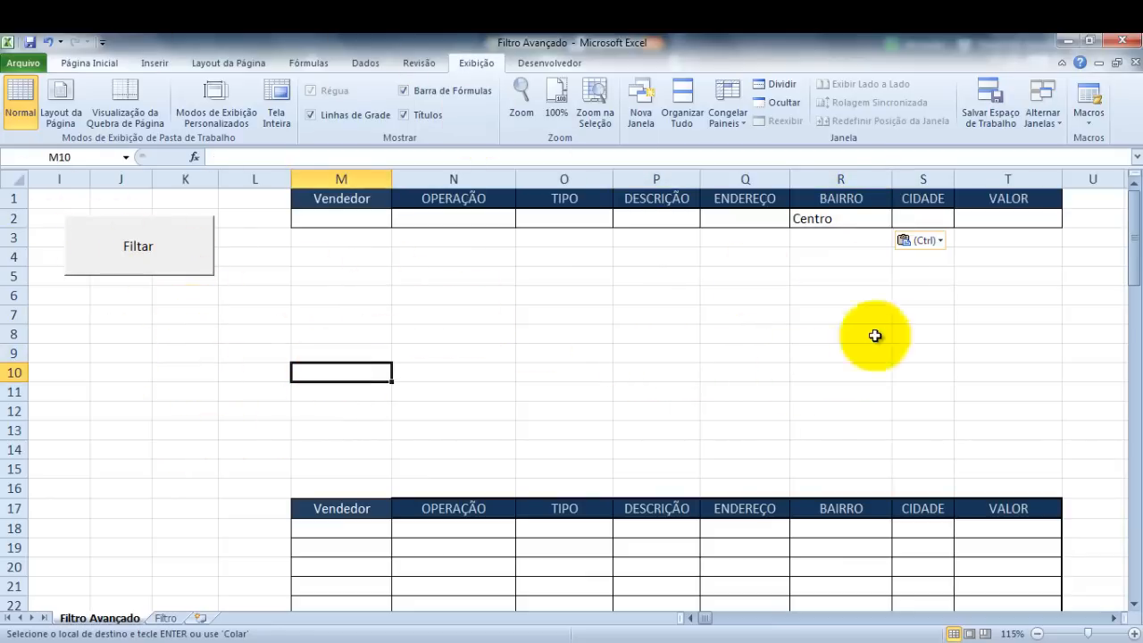
Run the Filtar button's macro with the Centro criterion and check the extracted rows
{"action": "left_click", "coordinate": [129, 258]}
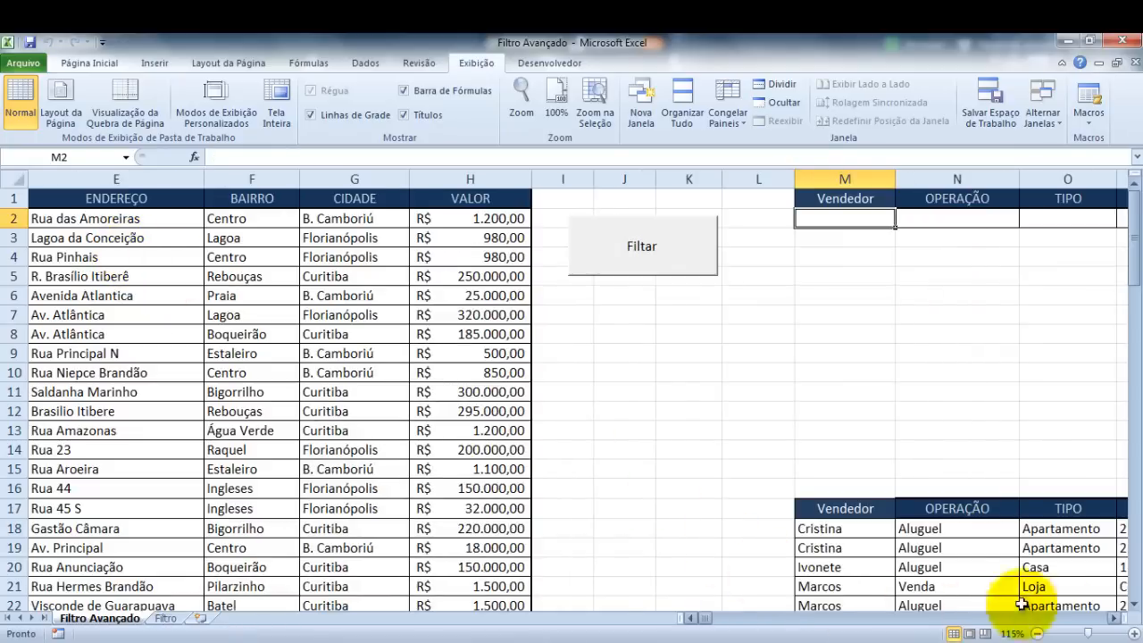
{"action": "left_click", "coordinate": [1112, 618]}
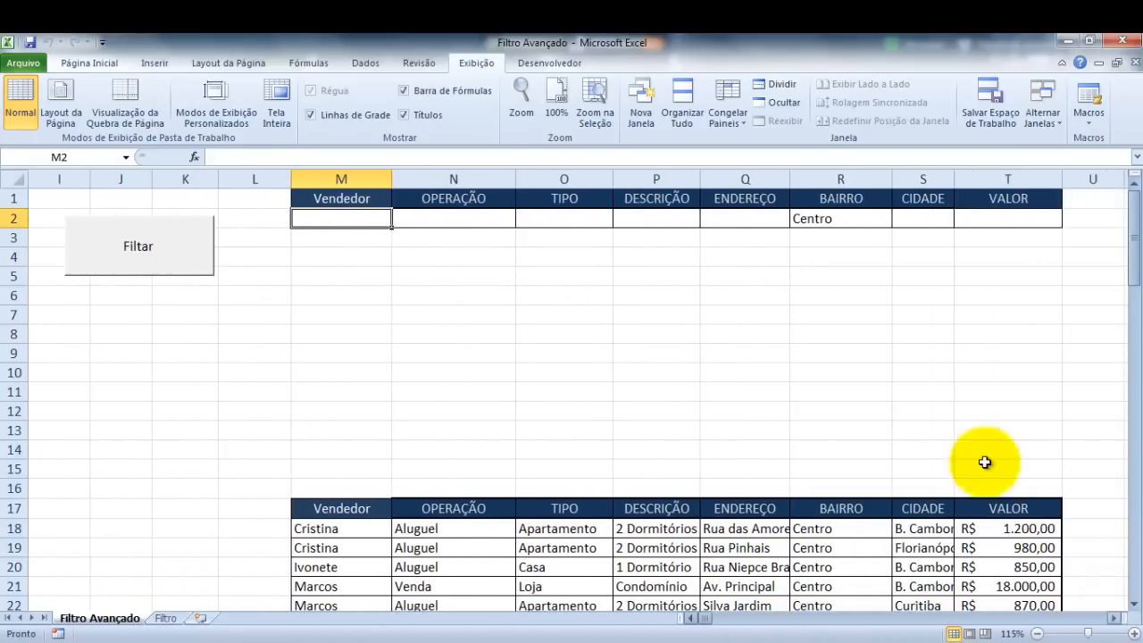
{"action": "scroll", "coordinate": [978, 456], "scroll_direction": "down", "scroll_amount": 2}
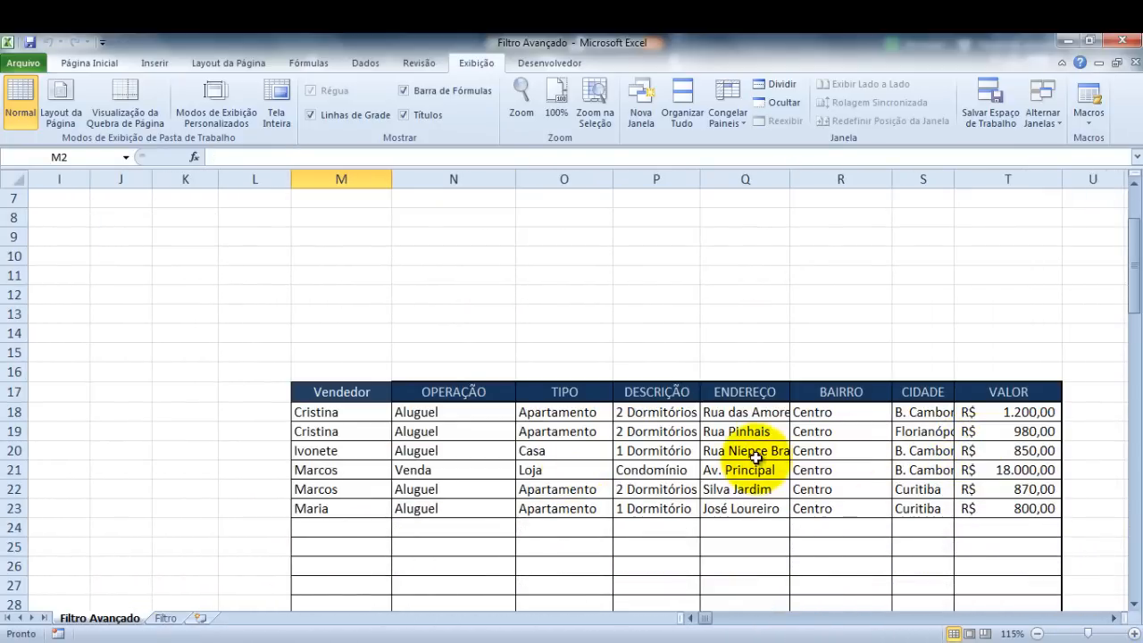
Clear the extracted rows in M18:T79 beneath the lower table headers
{"action": "left_click_drag", "start_coordinate": [316, 416], "coordinate": [991, 493]}
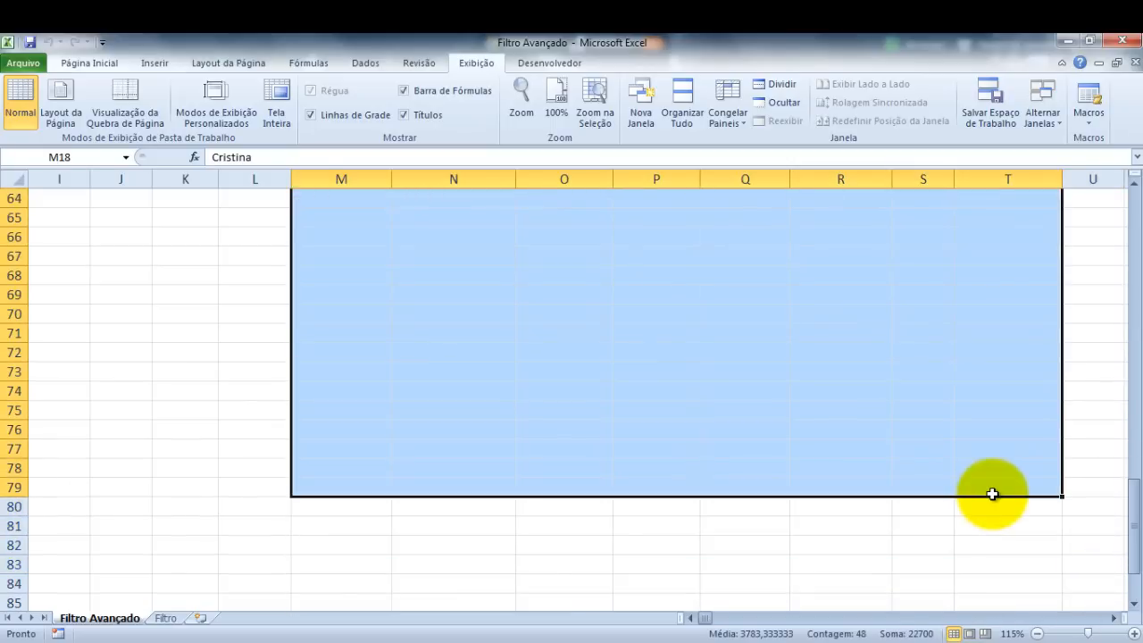
{"action": "key", "text": "Delete"}
{"action": "scroll", "coordinate": [992, 494], "scroll_direction": "up", "scroll_amount": 18}
{"action": "scroll", "coordinate": [63, 370], "scroll_direction": "up", "scroll_amount": 3}
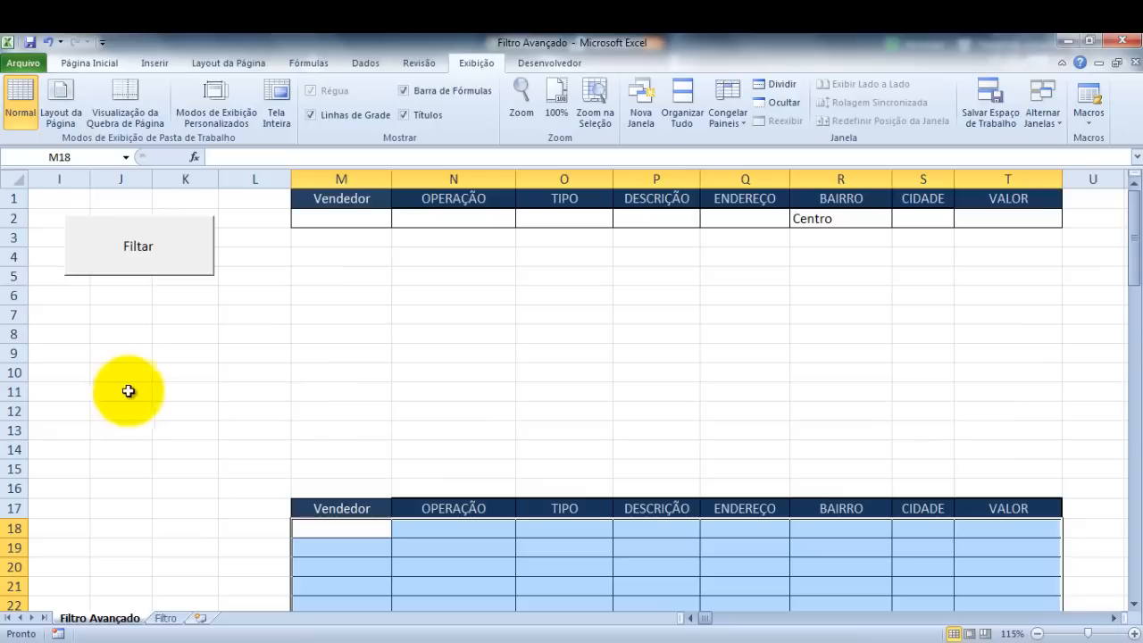
{"action": "left_click", "coordinate": [312, 448]}
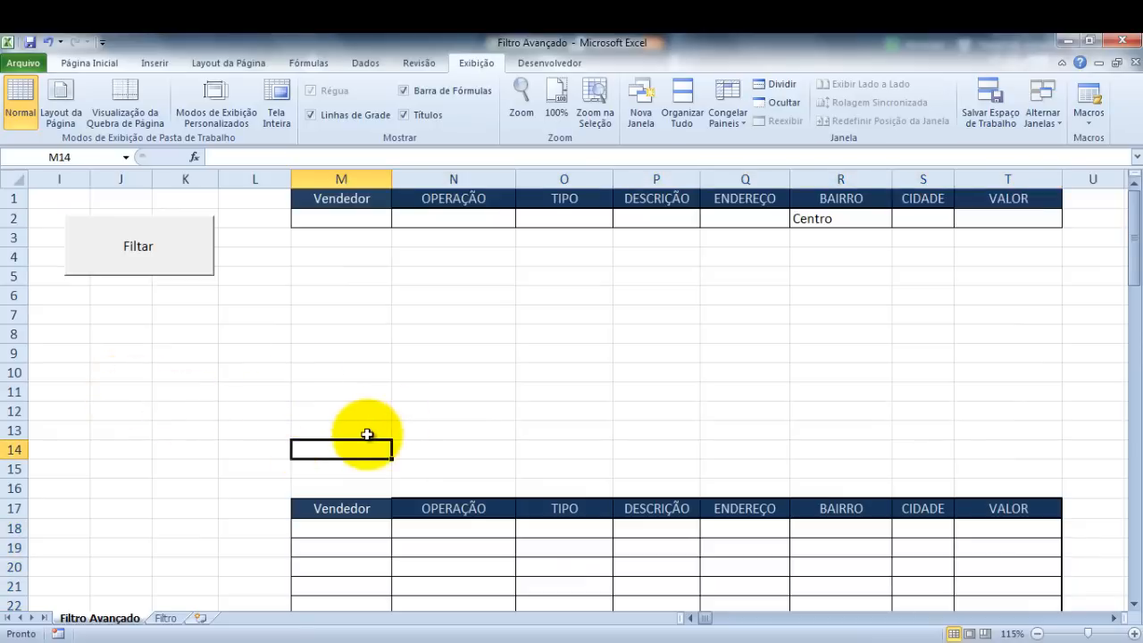
Run the Filtar button's macro again and compare the property list with the extracted rows
{"action": "left_click", "coordinate": [105, 237]}
{"action": "left_click_drag", "start_coordinate": [703, 620], "coordinate": [696, 627]}
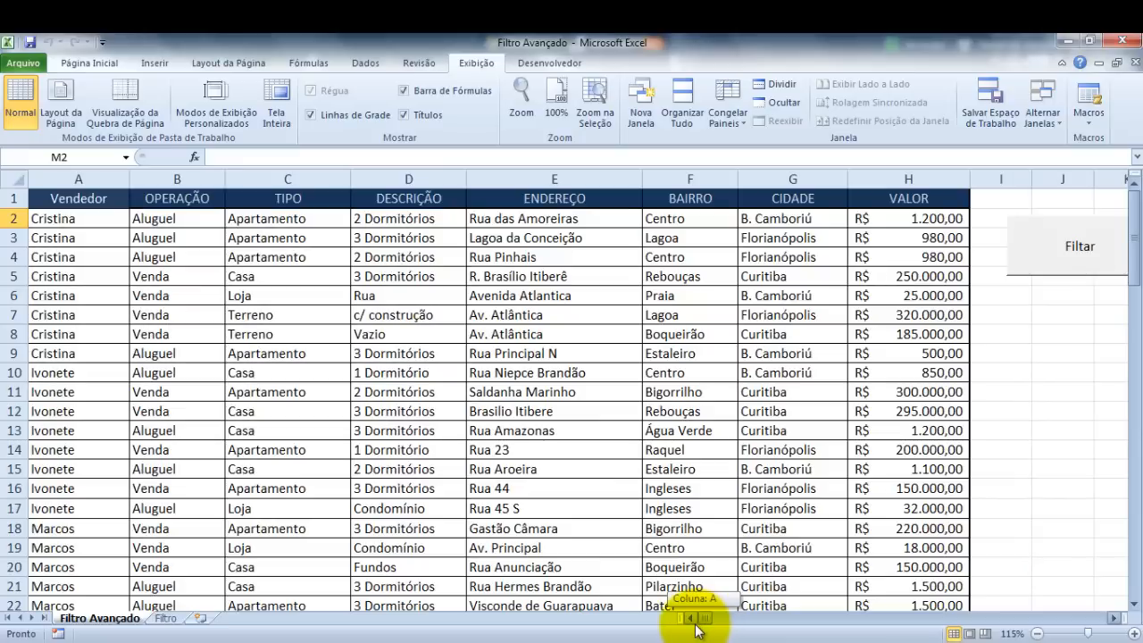
{"action": "left_click", "coordinate": [1113, 618]}
{"action": "left_click", "coordinate": [1114, 618]}
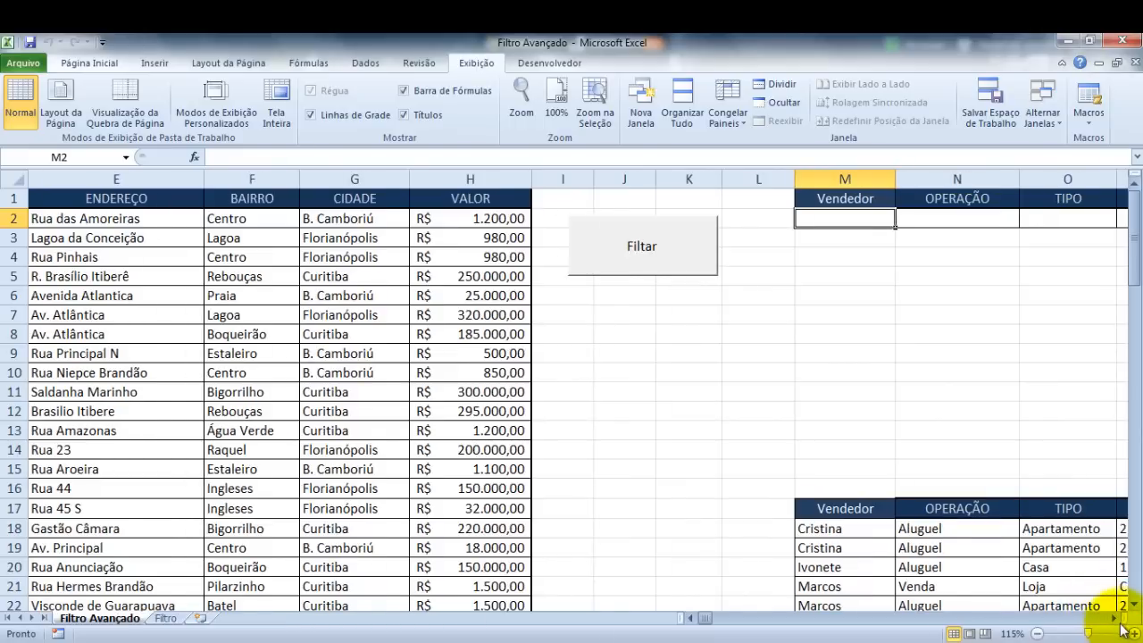
{"action": "left_click", "coordinate": [1114, 618]}
{"action": "left_click", "coordinate": [448, 411]}
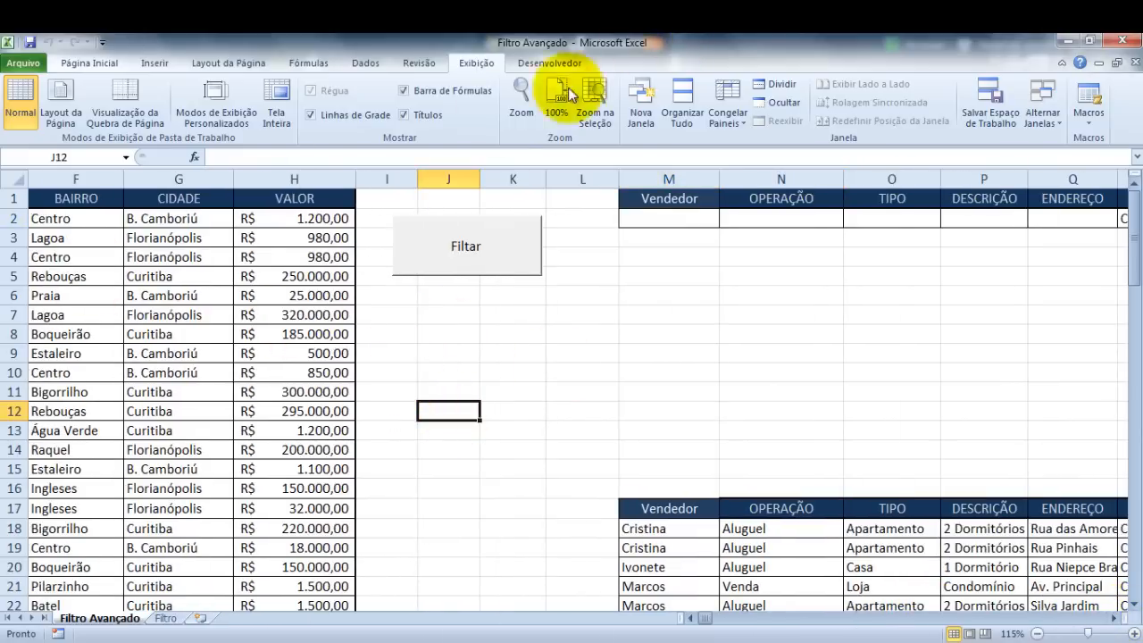
Draw a rounded rectangle about 1.96 by 4.95 cm below the Filtar button, apply the solid black shape style and label it Limpar
{"action": "left_click", "coordinate": [549, 63]}
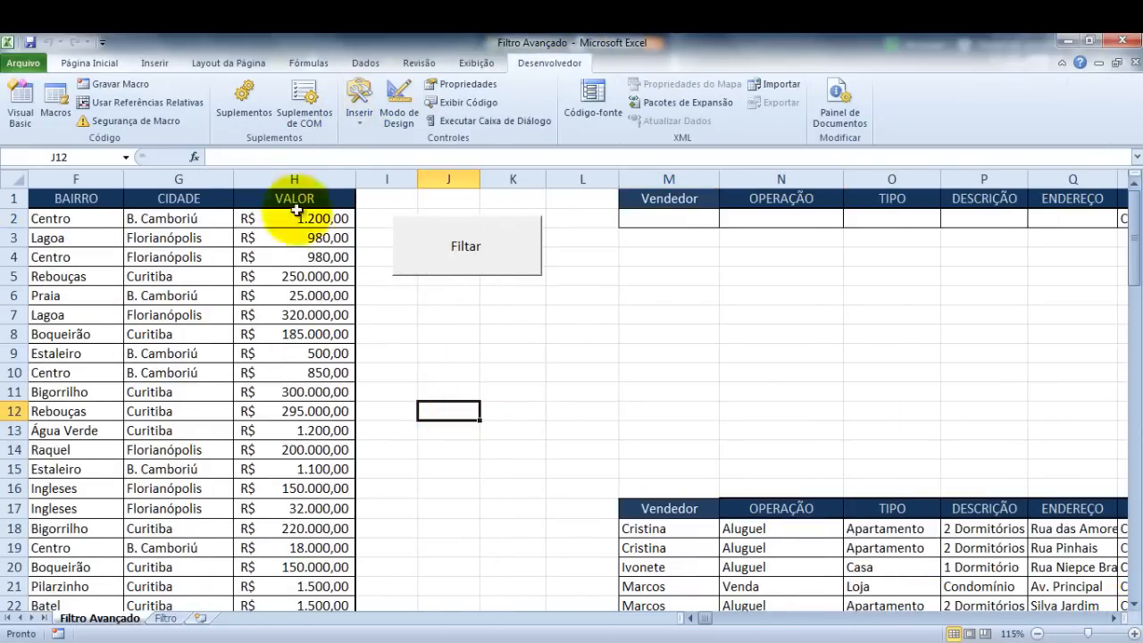
{"action": "left_click", "coordinate": [147, 67]}
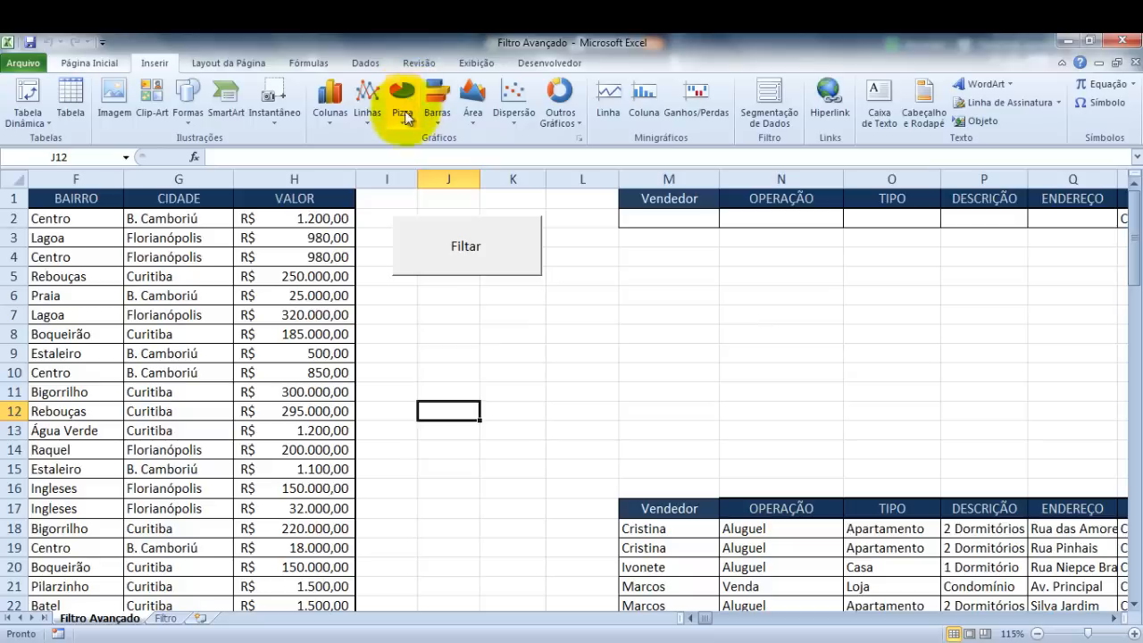
{"action": "left_click", "coordinate": [191, 116]}
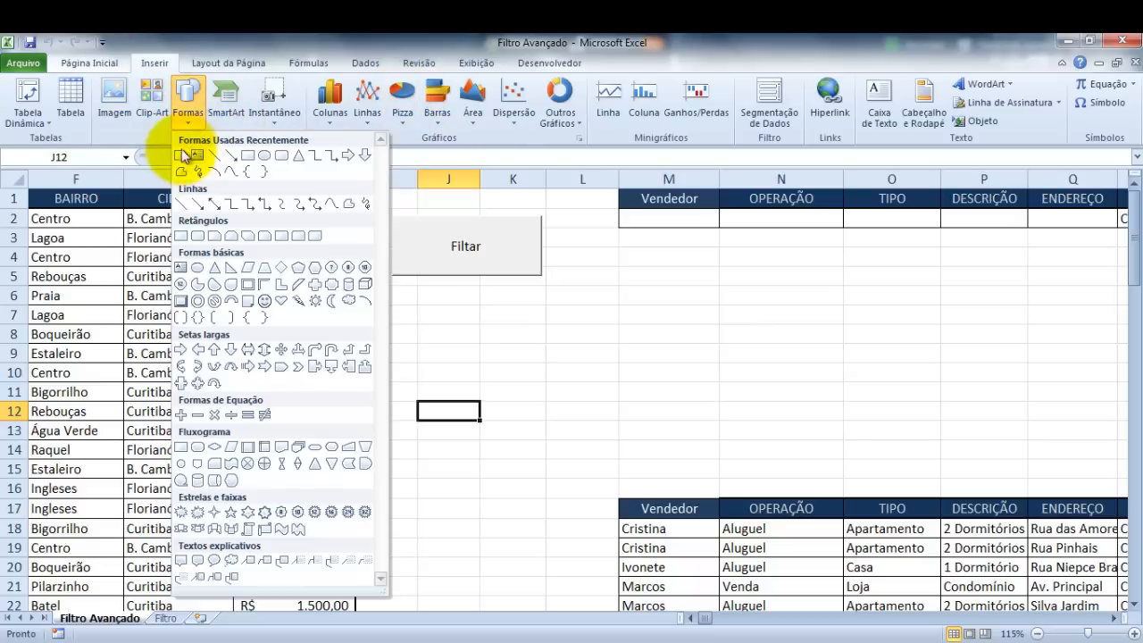
{"action": "left_click", "coordinate": [200, 241]}
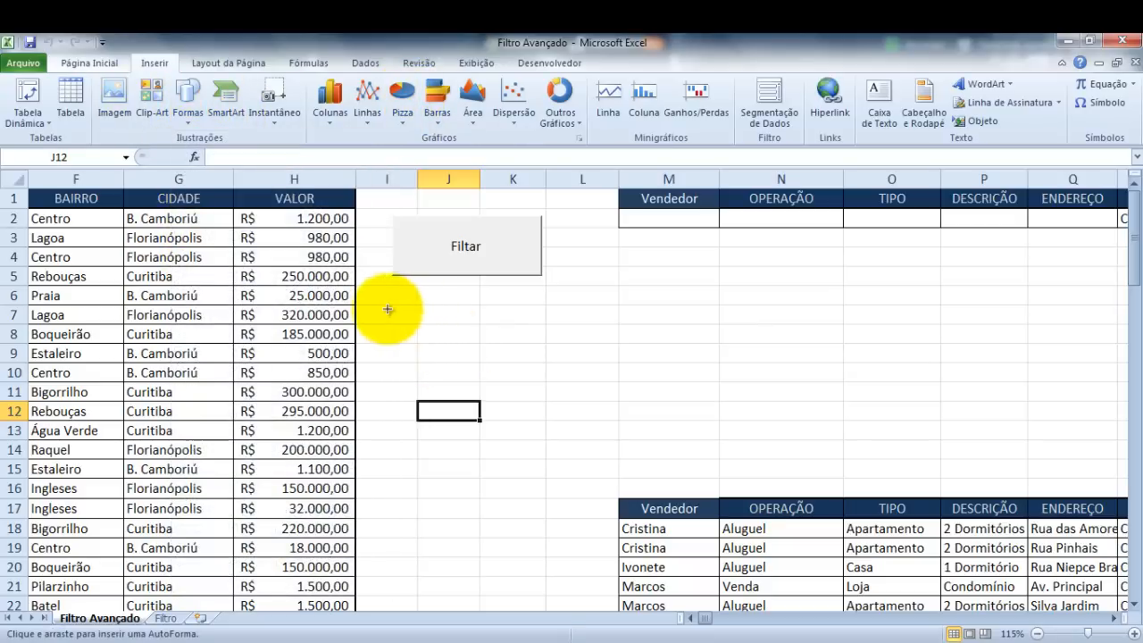
{"action": "left_click_drag", "start_coordinate": [387, 309], "coordinate": [567, 382]}
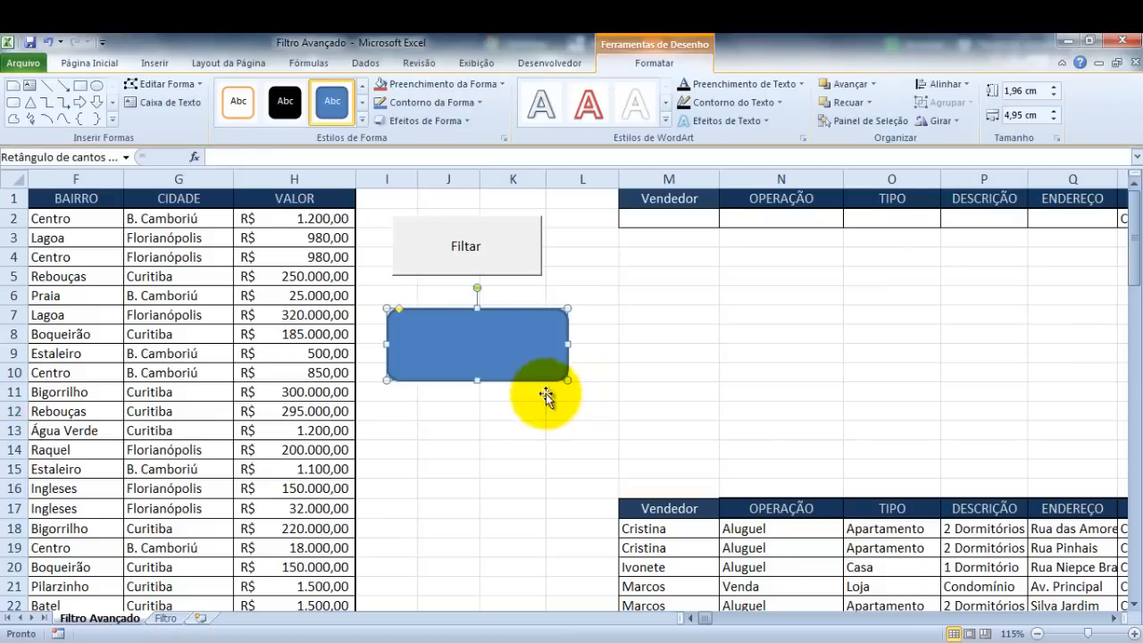
{"action": "left_click", "coordinate": [365, 125]}
{"action": "left_click", "coordinate": [237, 194]}
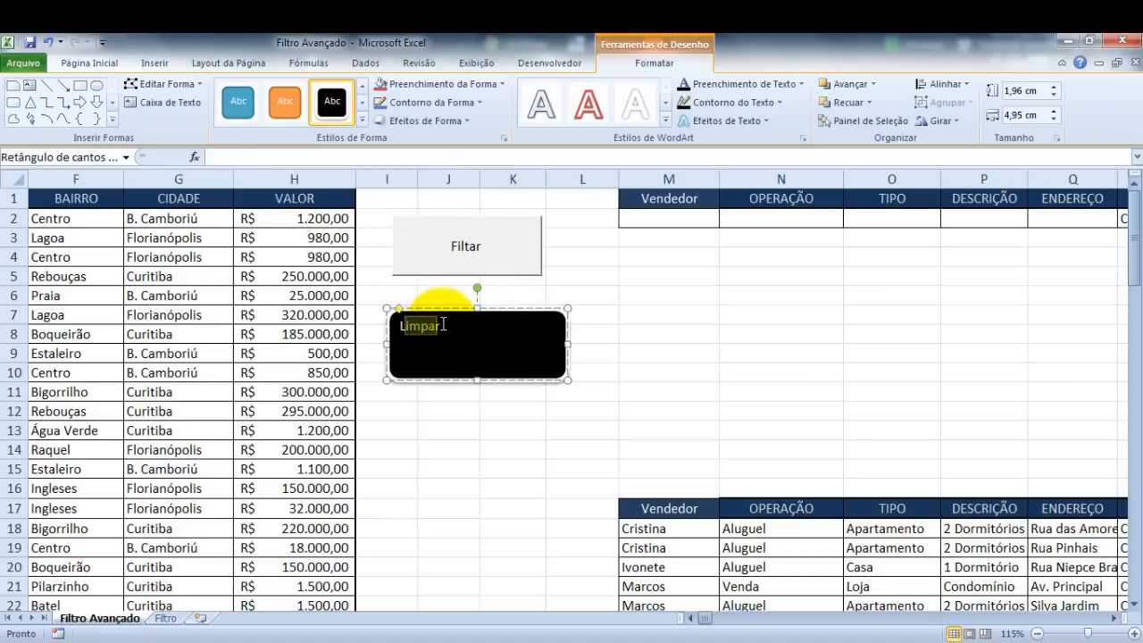
Centre the Limpar label vertically and horizontally in the black shape and set its font to Algerian, size 20
{"action": "left_click", "coordinate": [91, 63]}
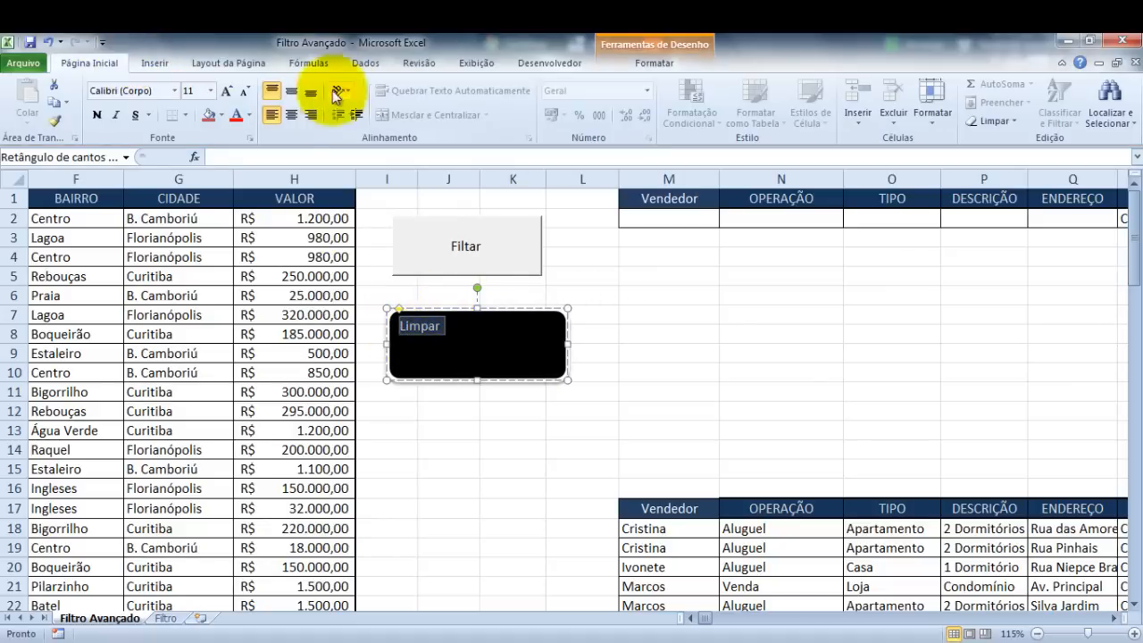
{"action": "left_click", "coordinate": [292, 90]}
{"action": "left_click", "coordinate": [291, 114]}
{"action": "left_click", "coordinate": [174, 90]}
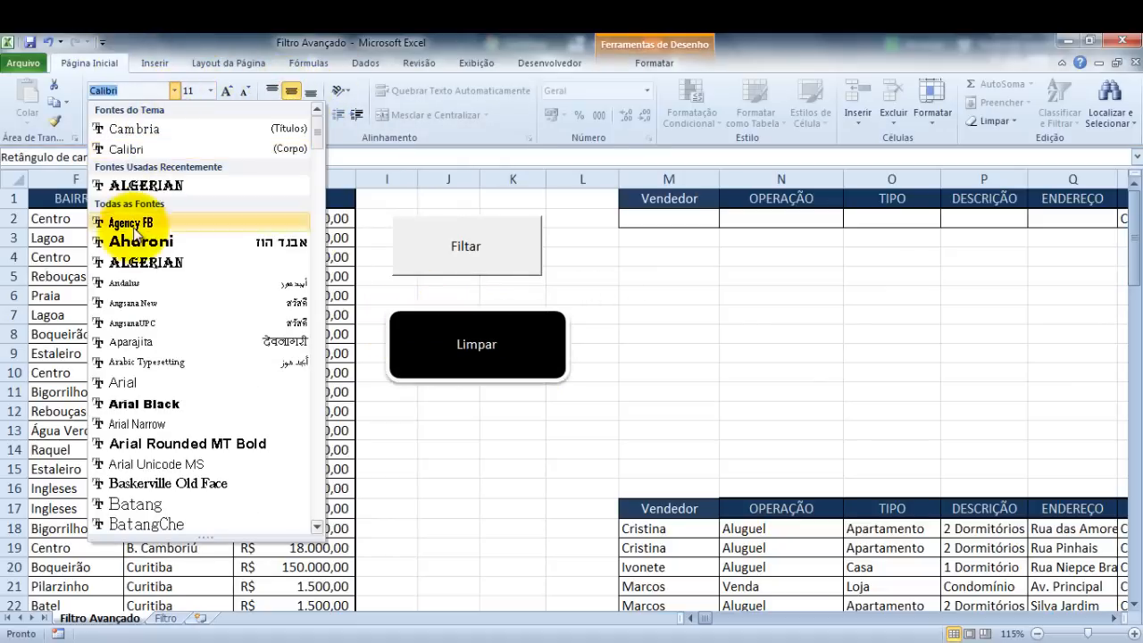
{"action": "left_click", "coordinate": [131, 262]}
{"action": "left_click", "coordinate": [226, 91]}
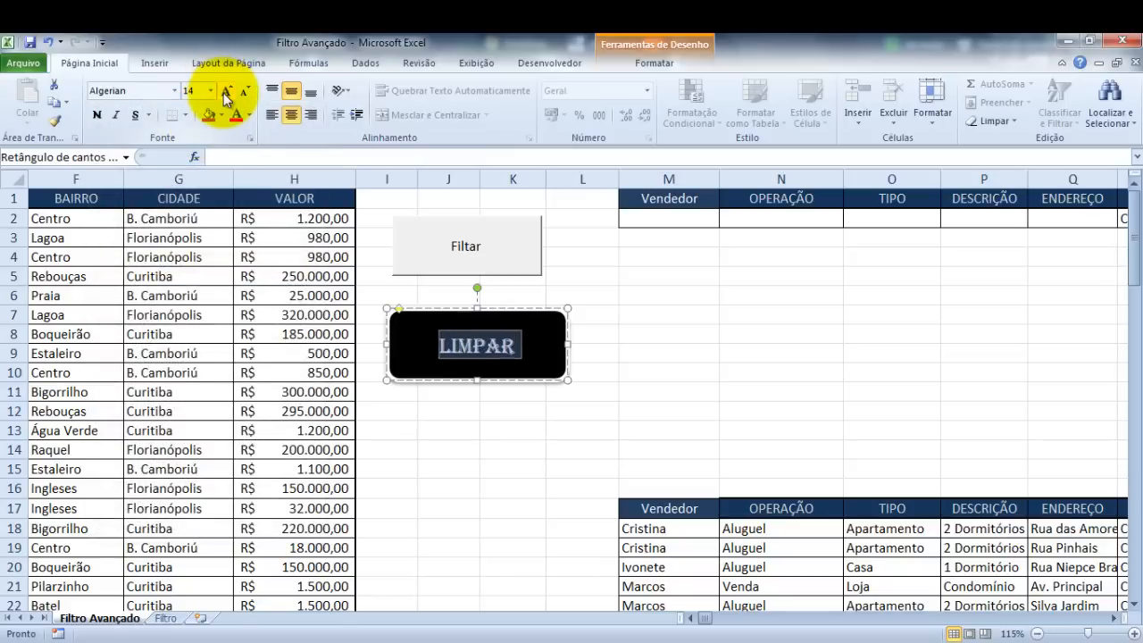
{"action": "left_click", "coordinate": [225, 92]}
{"action": "left_click", "coordinate": [650, 393]}
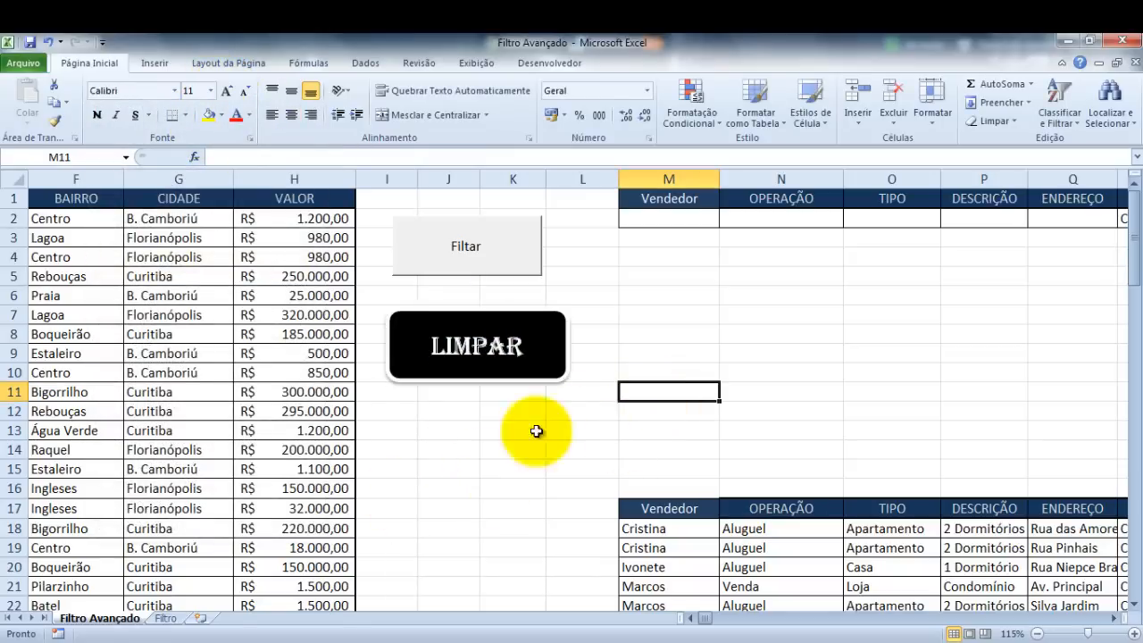
{"action": "left_click", "coordinate": [514, 347]}
{"action": "left_click", "coordinate": [505, 449]}
{"action": "left_click", "coordinate": [504, 362]}
{"action": "left_click_drag", "start_coordinate": [527, 605], "coordinate": [580, 586]}
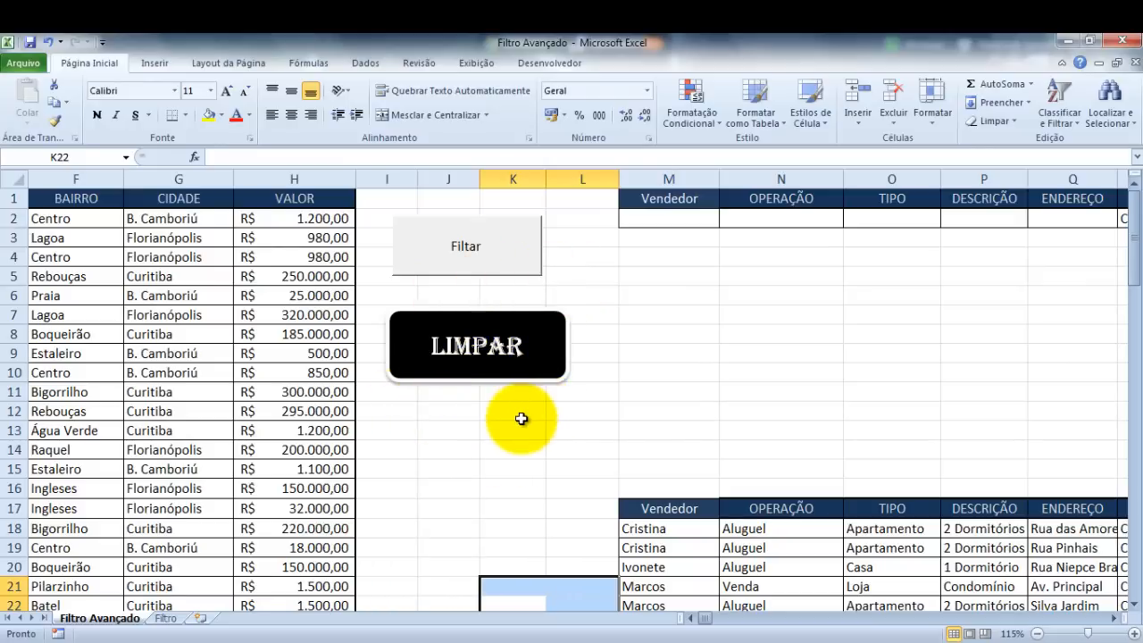
Start recording a macro named Limpar, stored in this workbook
{"action": "left_click", "coordinate": [537, 63]}
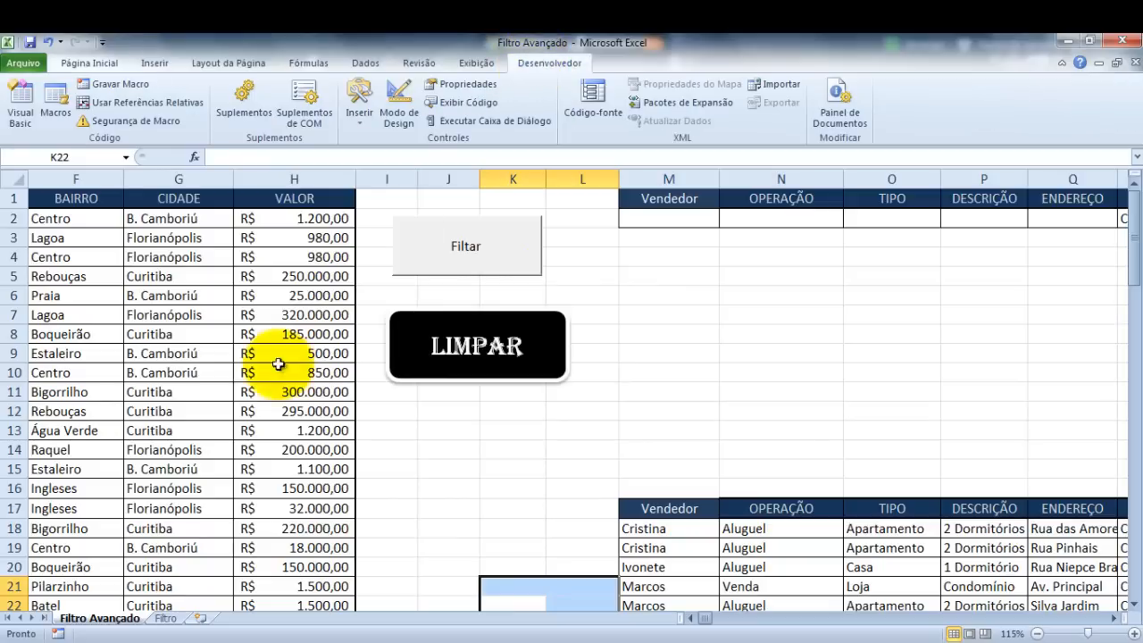
{"action": "left_click", "coordinate": [92, 85]}
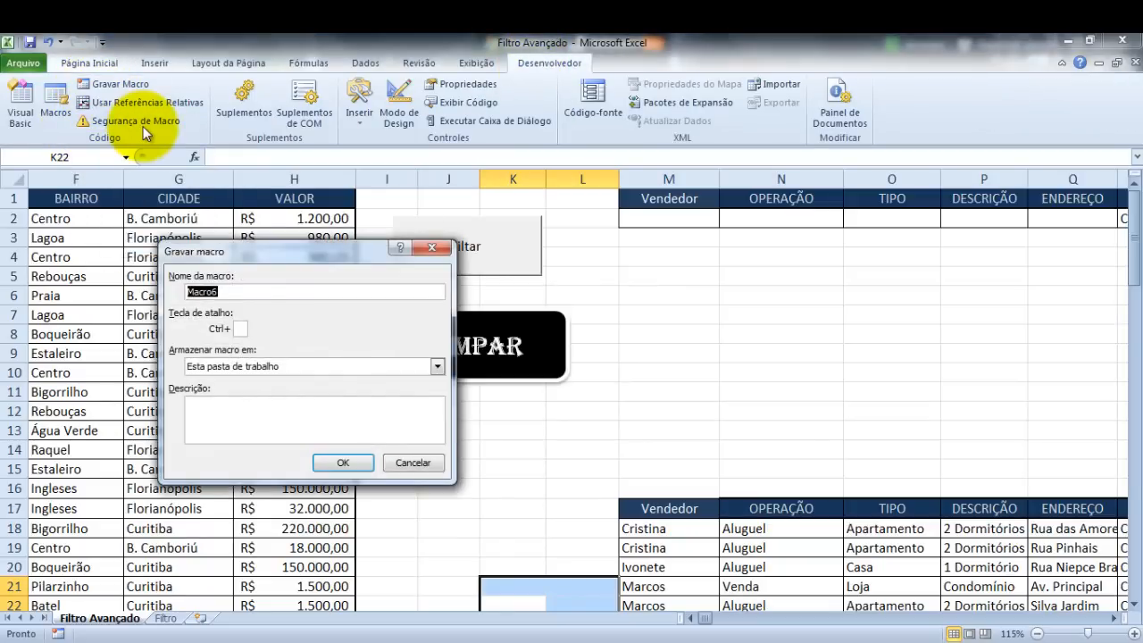
{"action": "type", "text": "Limpar"}
{"action": "left_click", "coordinate": [343, 463]}
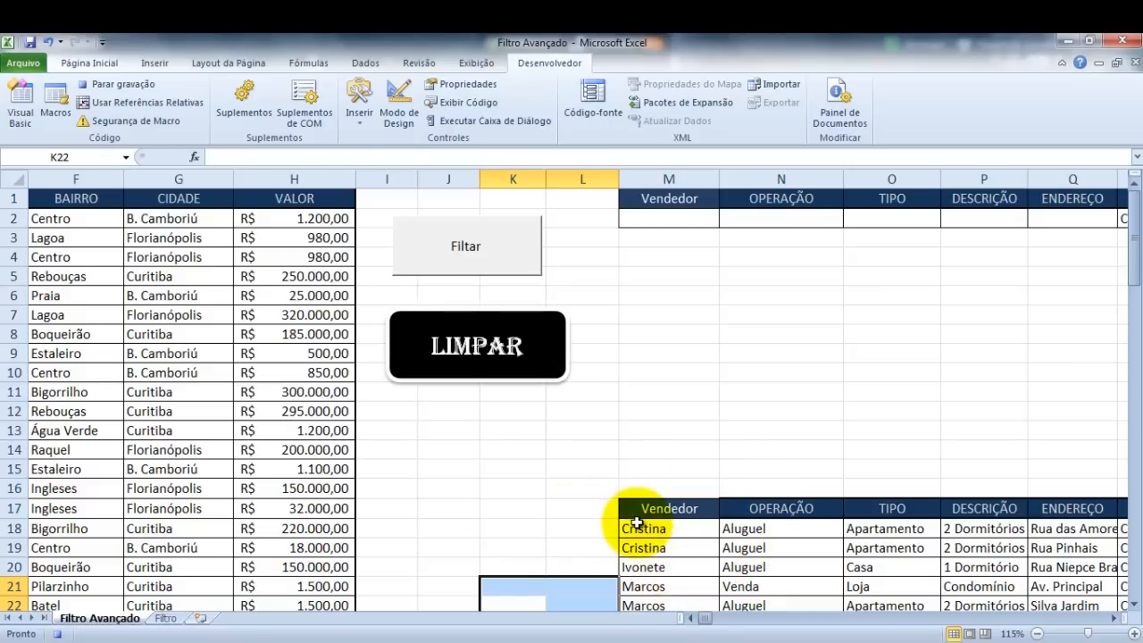
Clear the criteria cells M2:T2 and the extracted rows from M18 to column T beneath the lower table headers
{"action": "left_click_drag", "start_coordinate": [651, 219], "coordinate": [1004, 222]}
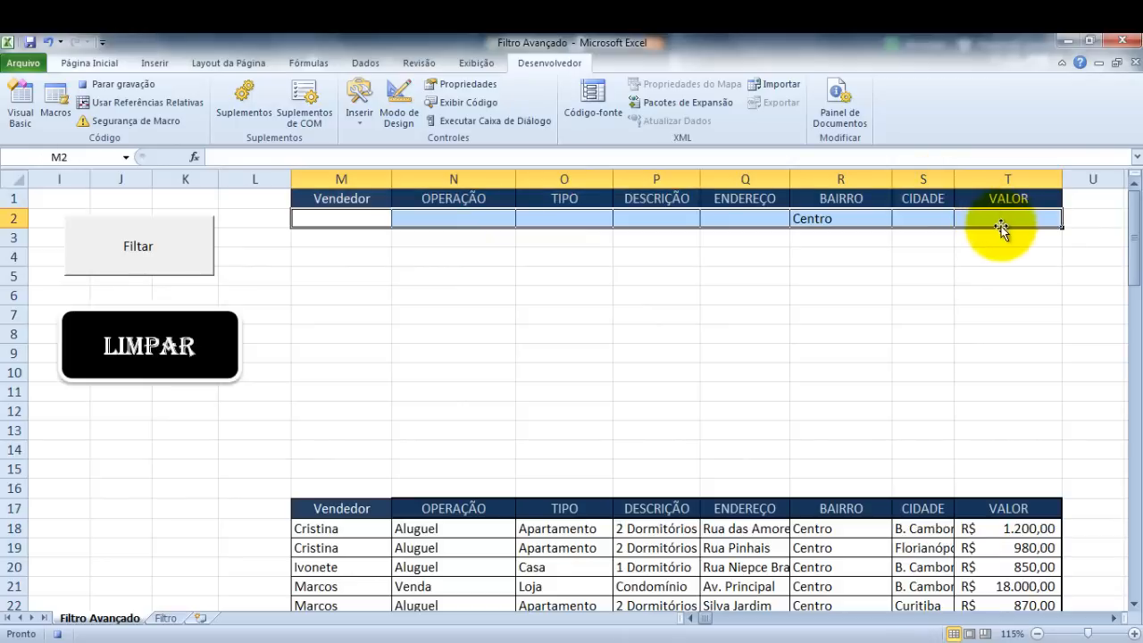
{"action": "key", "text": "Delete"}
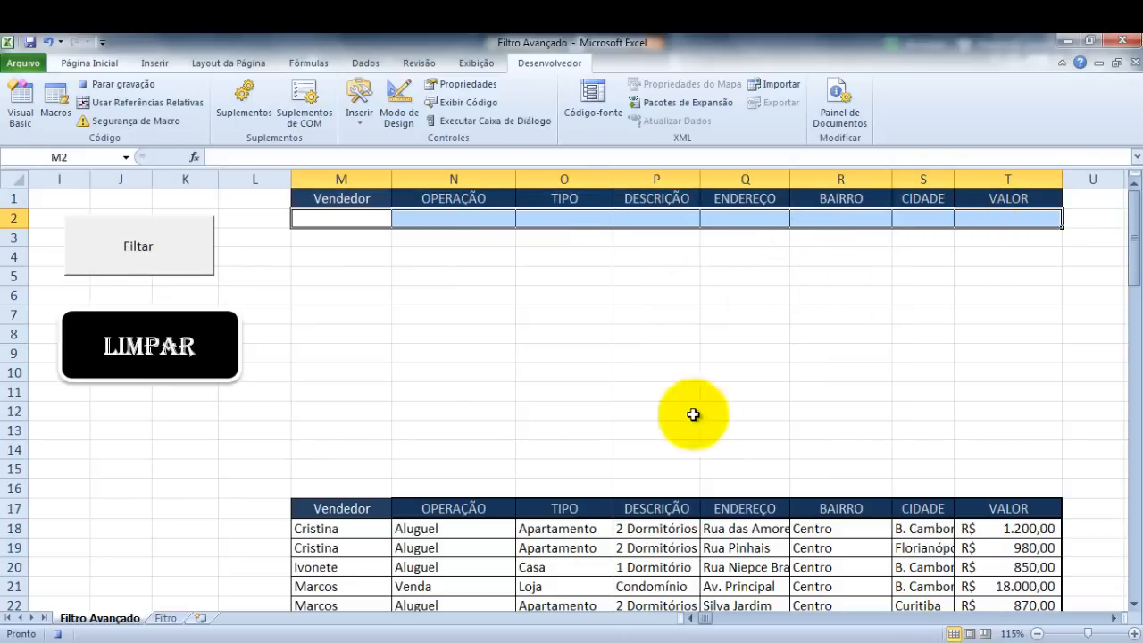
{"action": "left_click_drag", "start_coordinate": [331, 530], "coordinate": [1024, 383]}
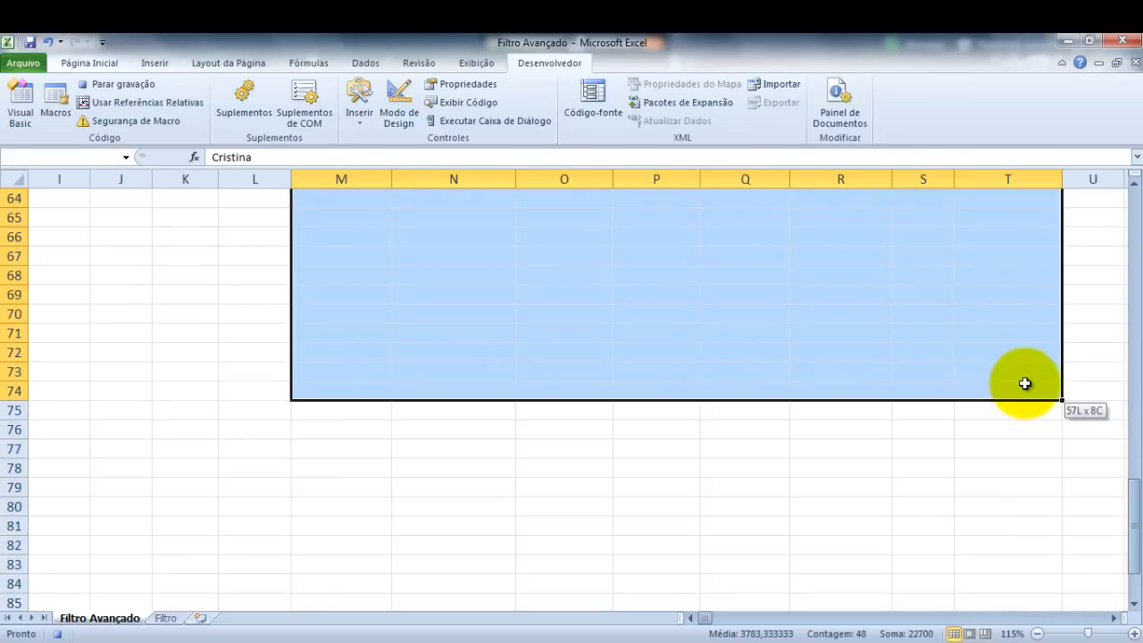
{"action": "key", "text": "Delete"}
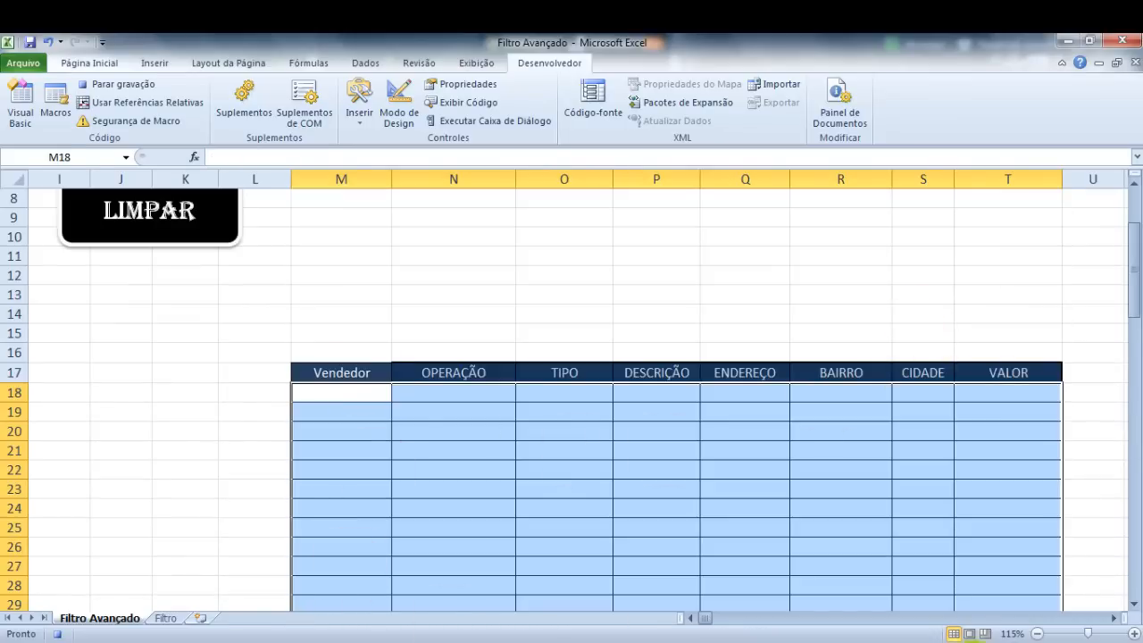
Select the Vendedor criteria cell M2 as the macro's final position and stop the recording
{"action": "left_click_drag", "start_coordinate": [1131, 298], "coordinate": [1123, 219]}
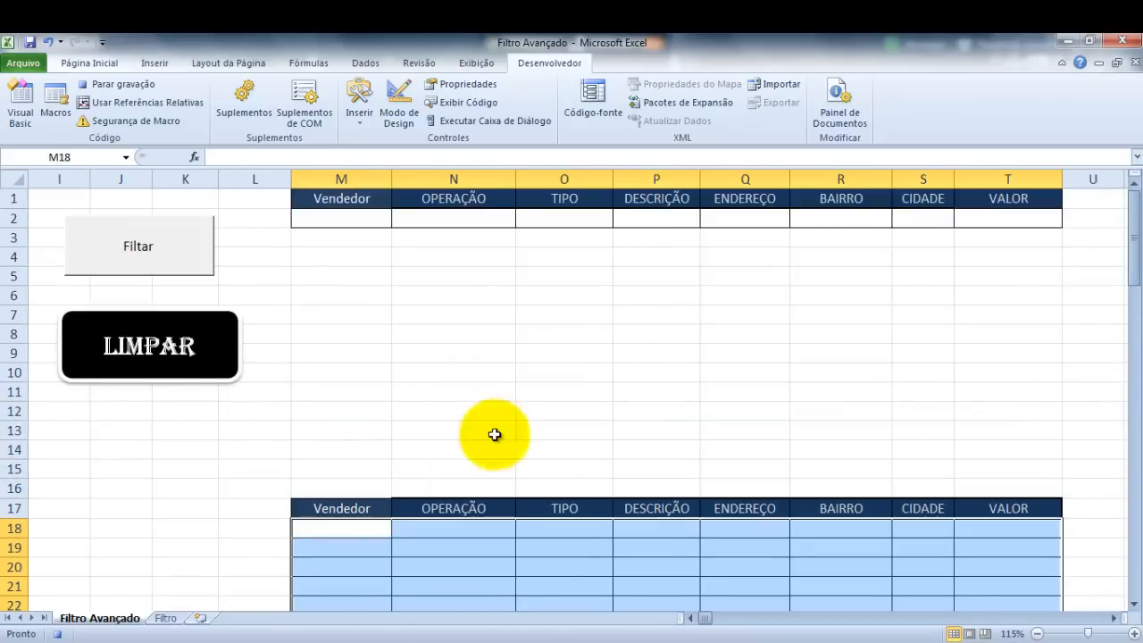
{"action": "left_click", "coordinate": [690, 618]}
{"action": "left_click", "coordinate": [690, 618]}
{"action": "left_click", "coordinate": [690, 618]}
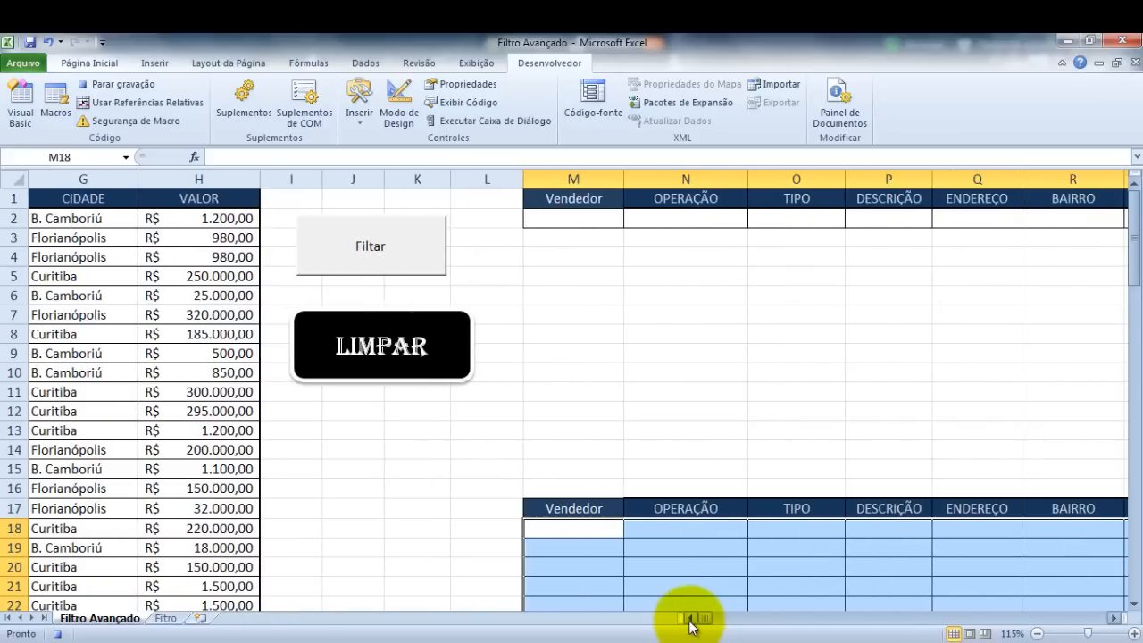
{"action": "left_click", "coordinate": [593, 287]}
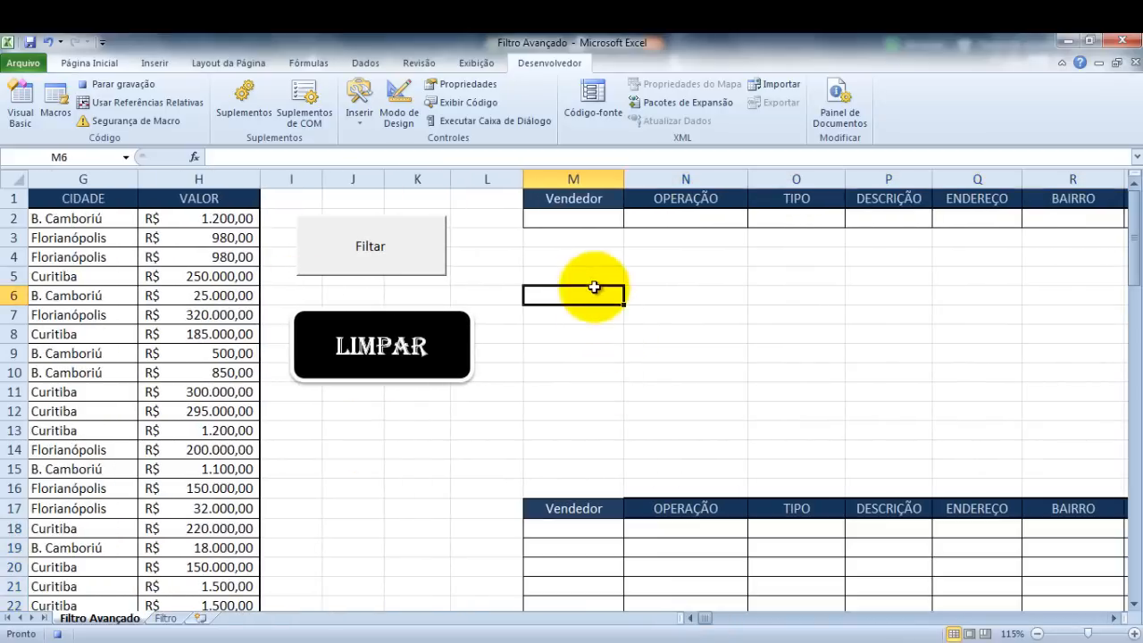
{"action": "left_click", "coordinate": [578, 217]}
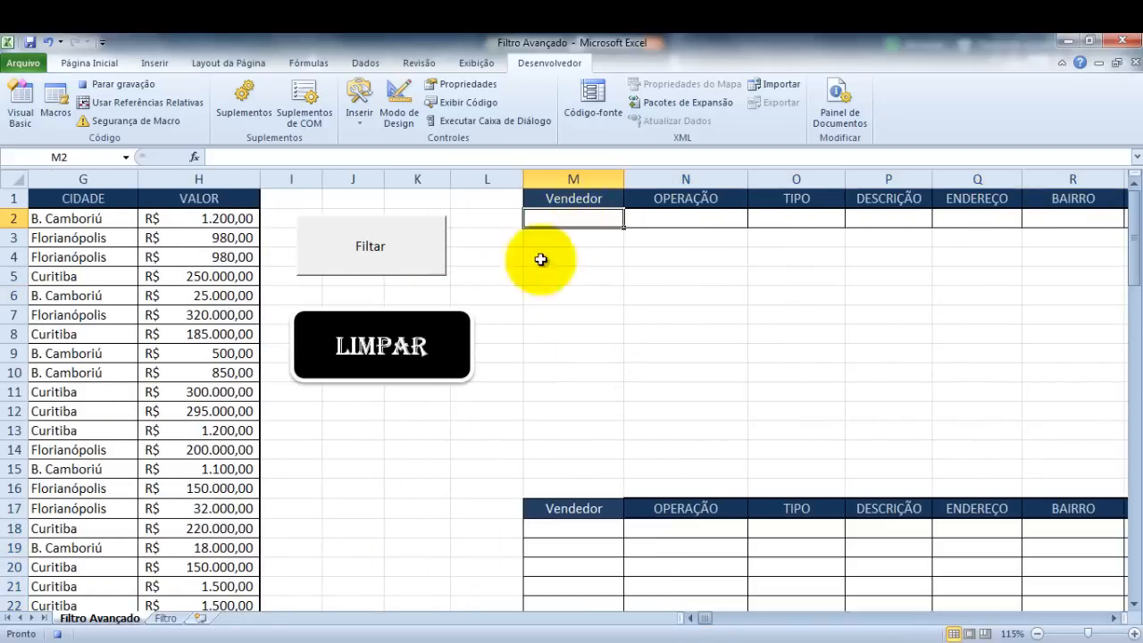
{"action": "left_click", "coordinate": [56, 633]}
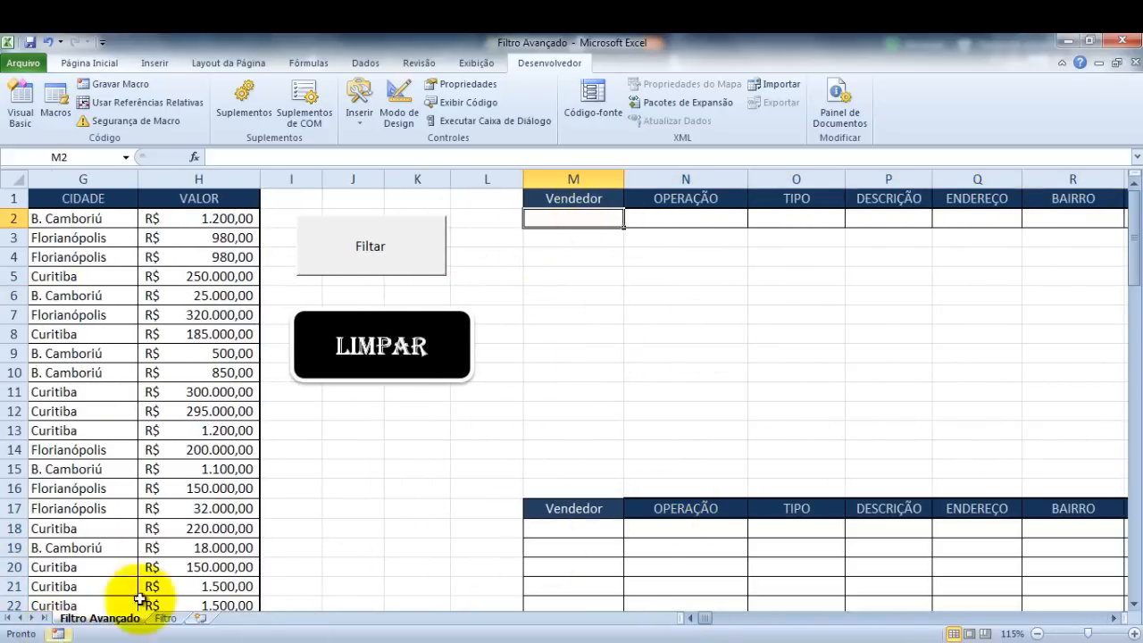
{"action": "left_click", "coordinate": [572, 351]}
{"action": "left_click", "coordinate": [396, 375], "text": "ctrl"}
{"action": "left_click", "coordinate": [555, 349]}
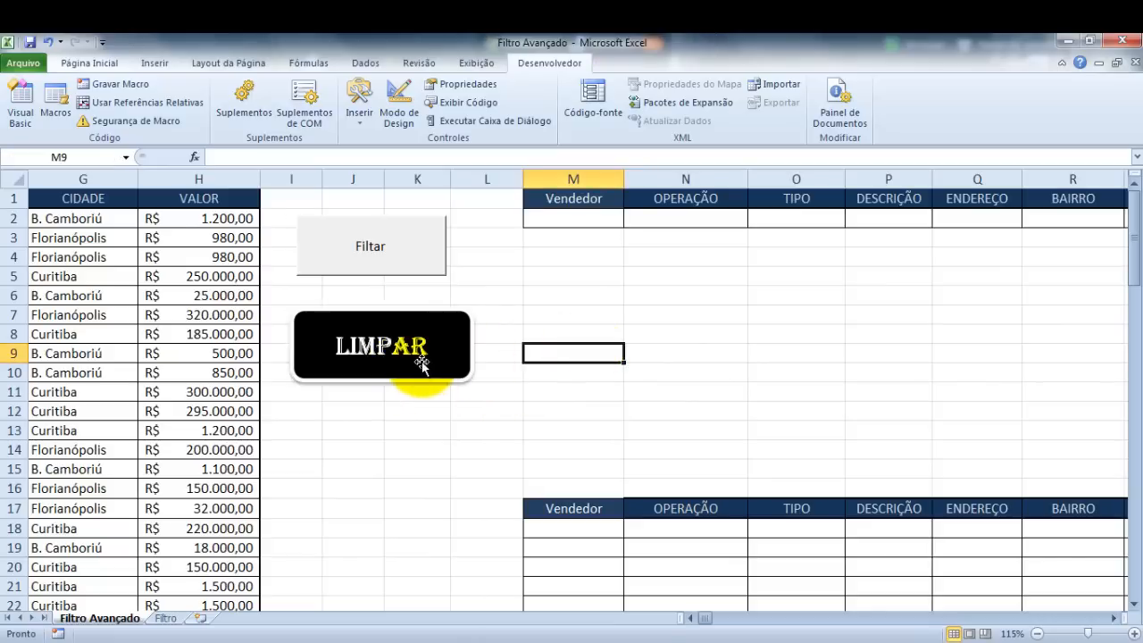
{"action": "left_click", "coordinate": [421, 363]}
{"action": "left_click", "coordinate": [528, 352]}
{"action": "left_click", "coordinate": [355, 369]}
{"action": "left_click", "coordinate": [658, 345]}
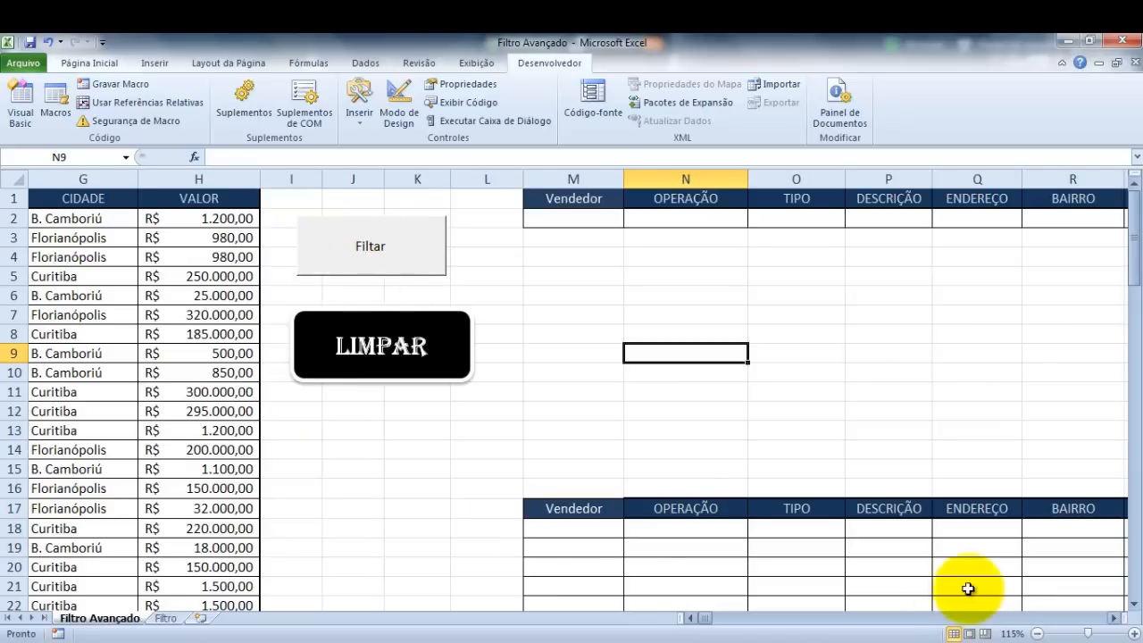
Run the Filtar button's macro with all criteria cells empty to refill the extraction table
{"action": "left_click", "coordinate": [689, 618]}
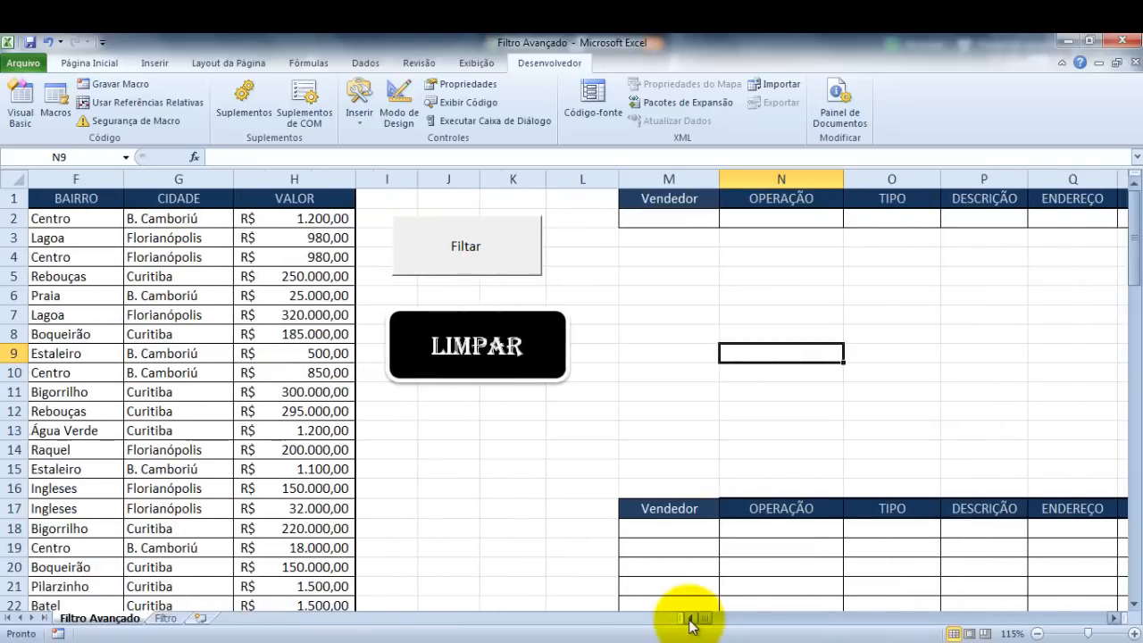
{"action": "left_click", "coordinate": [506, 267]}
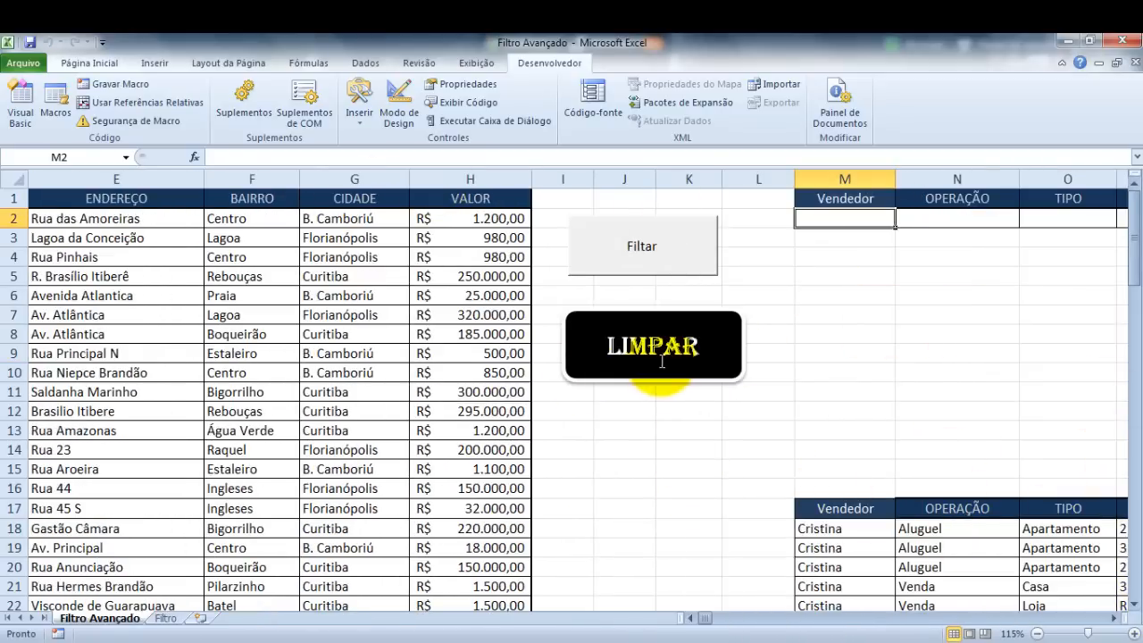
Assign the recorded Limpar macro to the black Limpar shape
{"action": "right_click", "coordinate": [683, 333]}
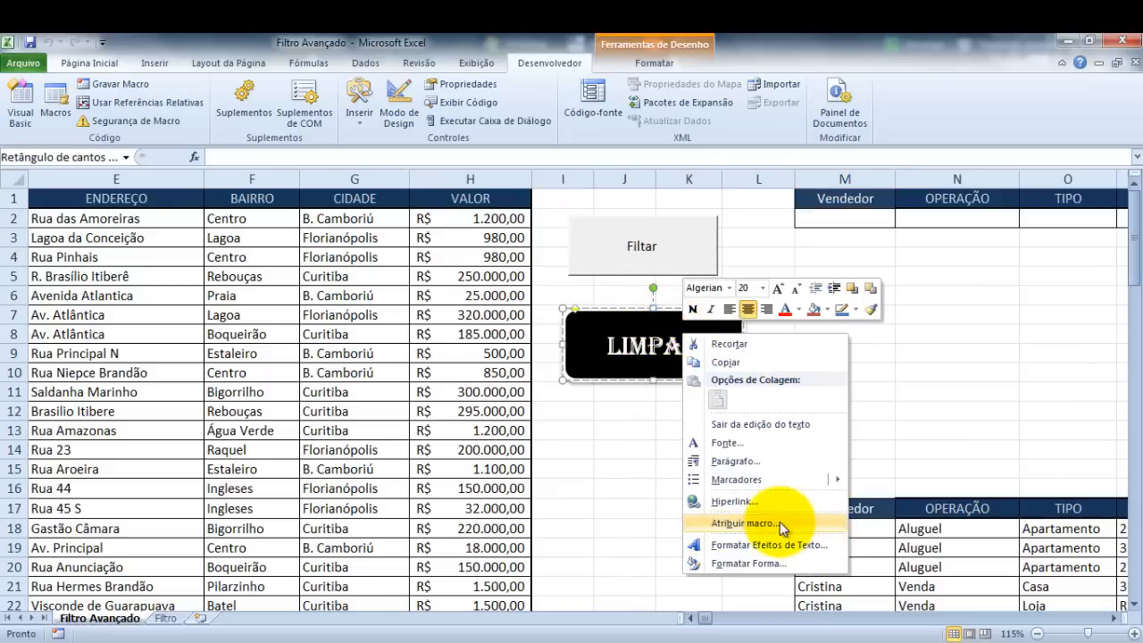
{"action": "left_click", "coordinate": [748, 523]}
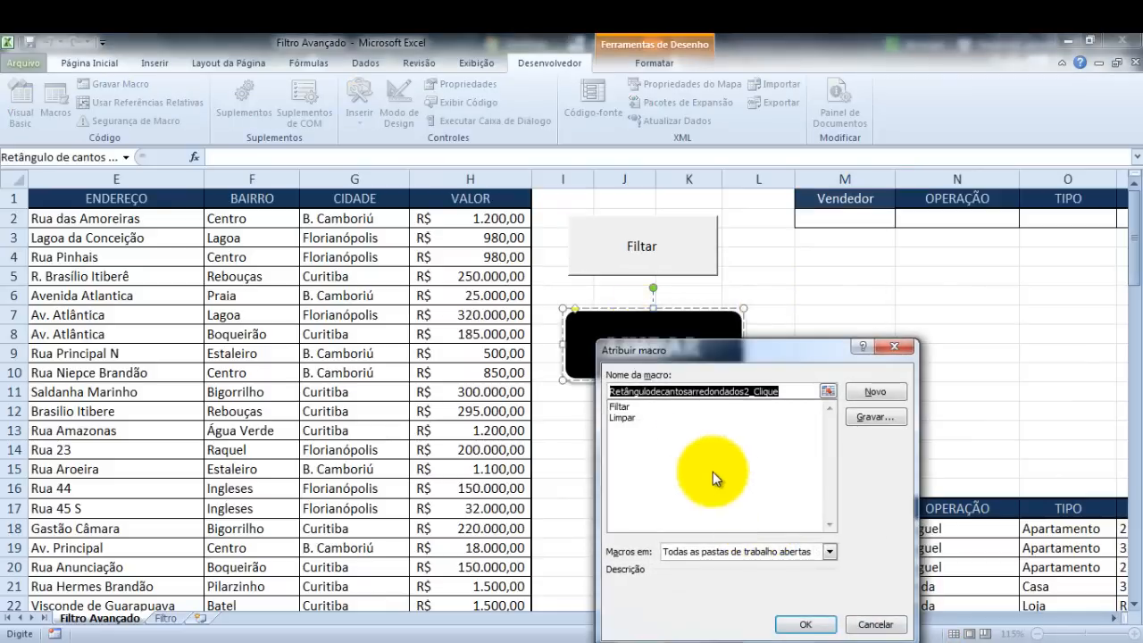
{"action": "left_click", "coordinate": [620, 417]}
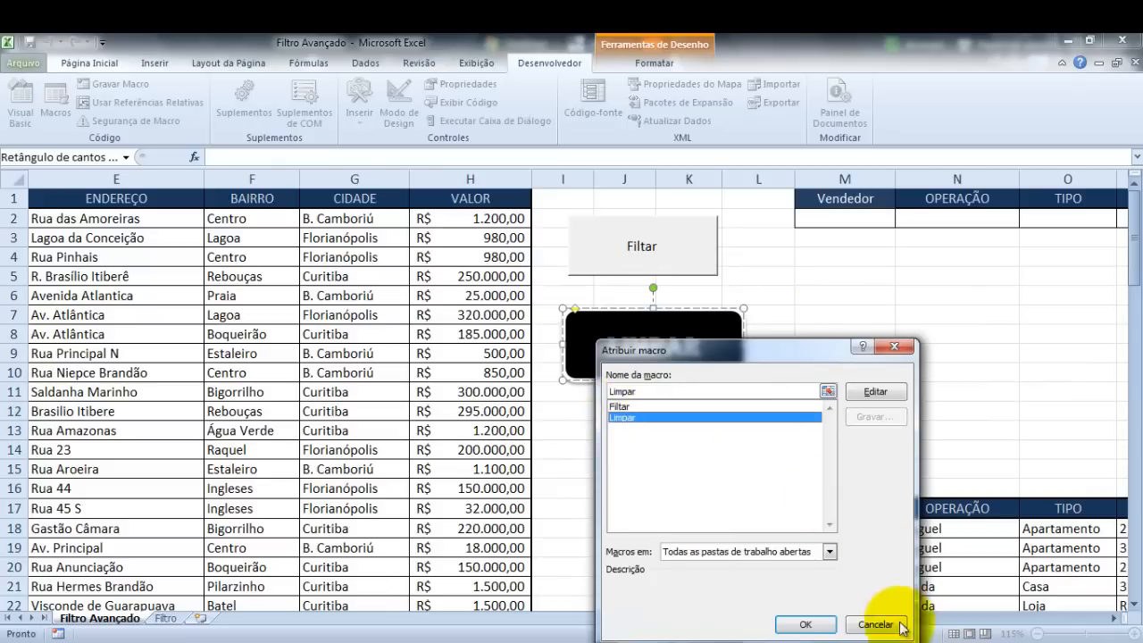
{"action": "left_click", "coordinate": [806, 624]}
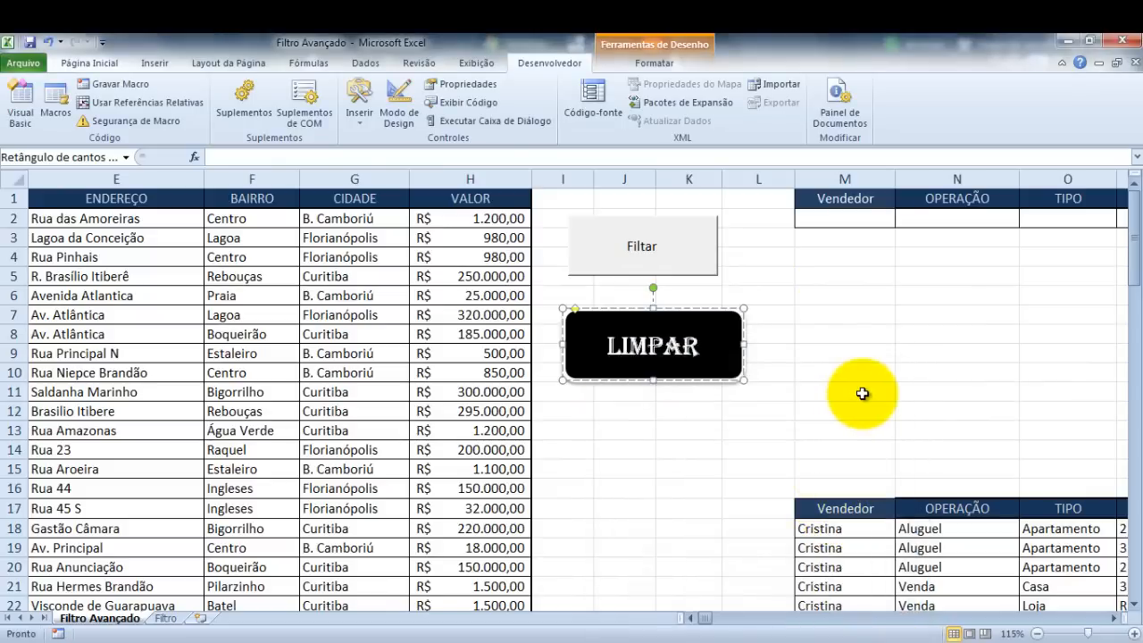
Deselect the black shape and run its Limpar macro to clear the criteria and extracted rows
{"action": "left_click", "coordinate": [867, 391]}
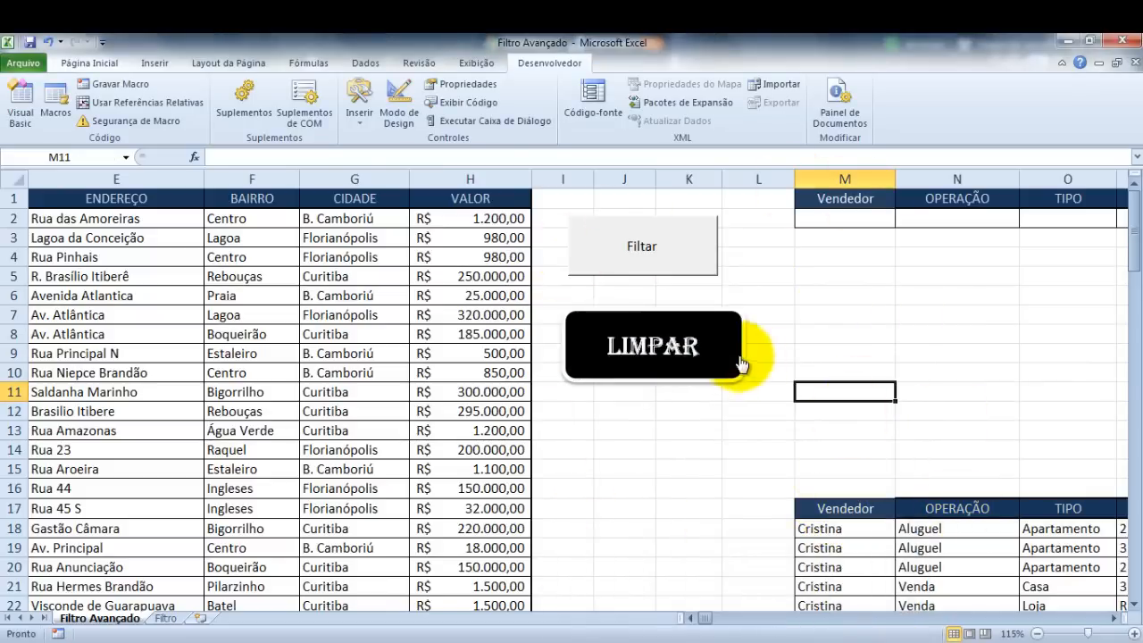
{"action": "left_click", "coordinate": [668, 357]}
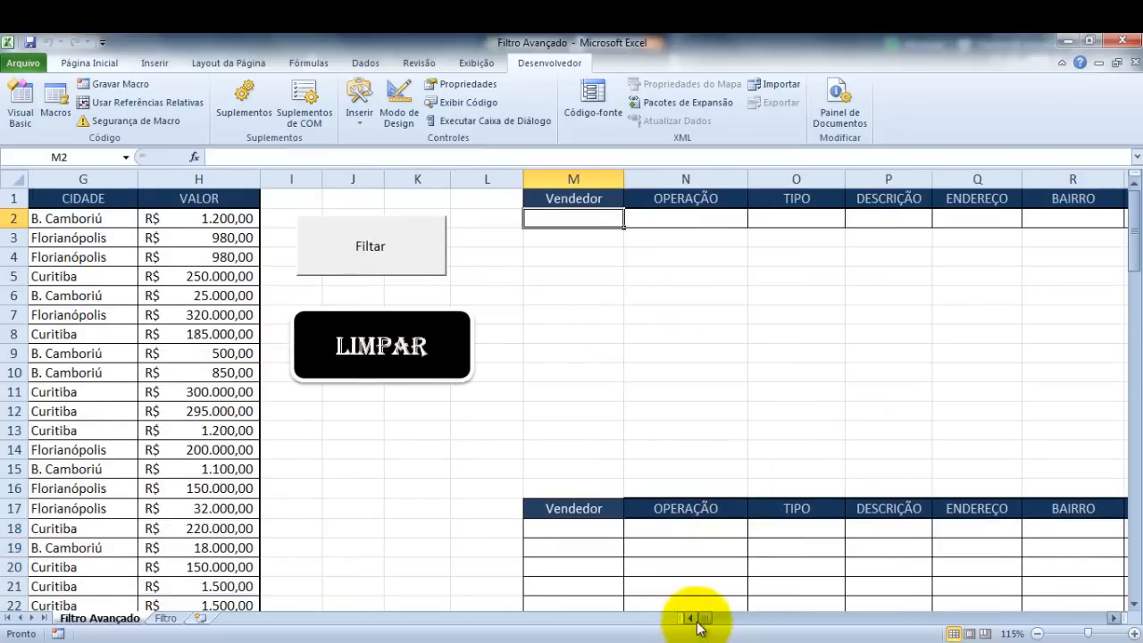
Copy Loja from cell C6 of the listings into the TIPO criteria cell O2 and run the Filtar button's macro
{"action": "scroll", "coordinate": [698, 627], "scroll_direction": "left", "scroll_amount": 6}
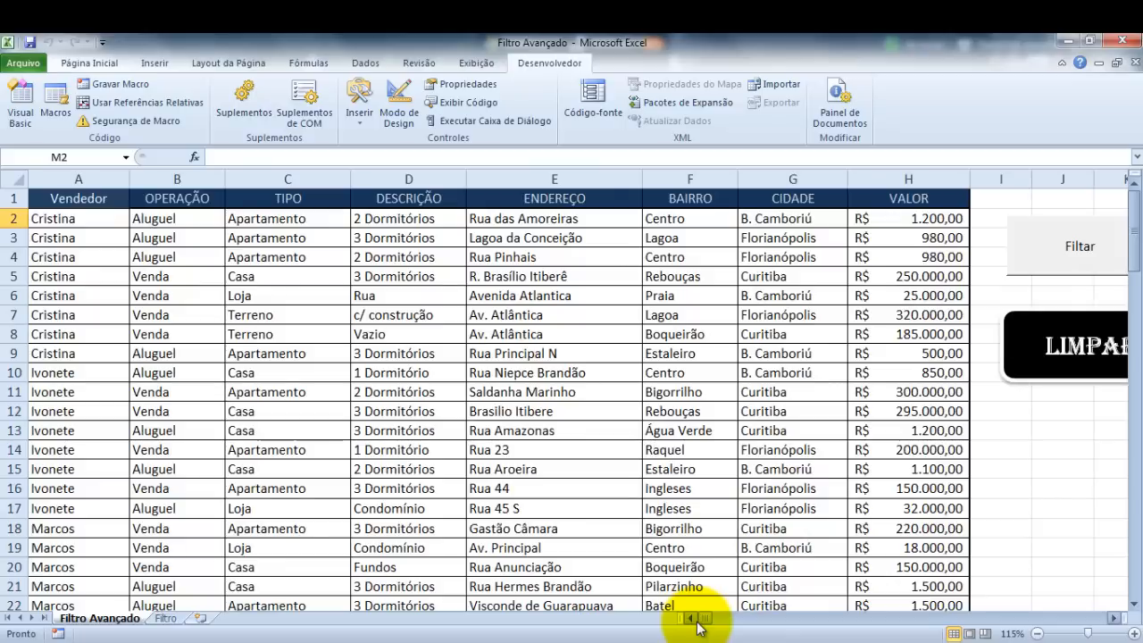
{"action": "left_click", "coordinate": [340, 298]}
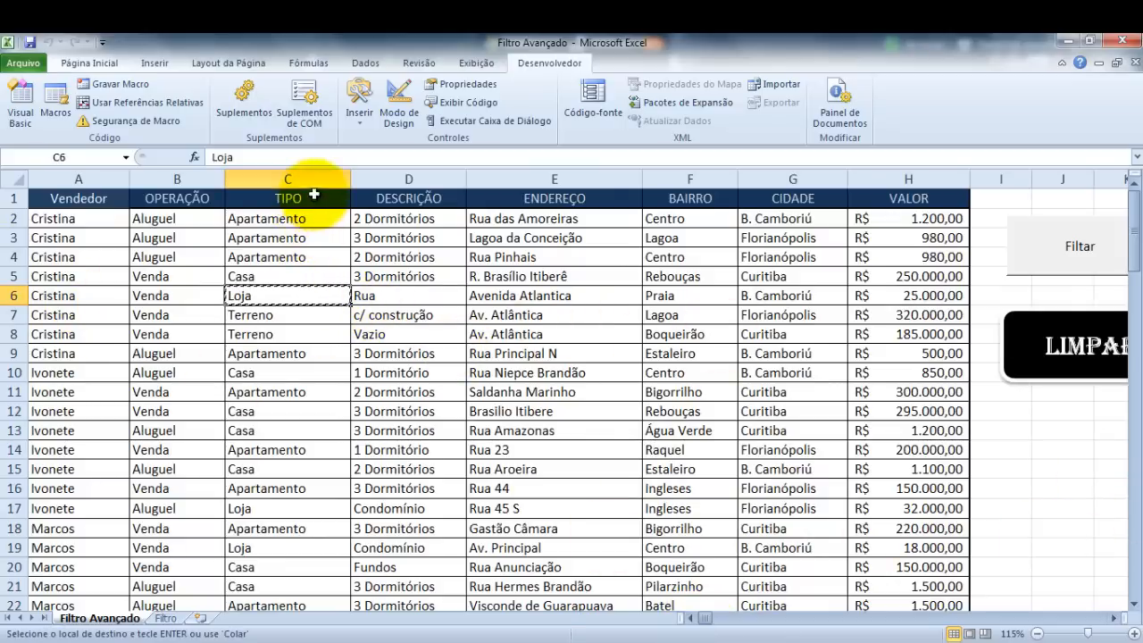
{"action": "scroll", "coordinate": [1110, 608], "scroll_direction": "right", "scroll_amount": 6}
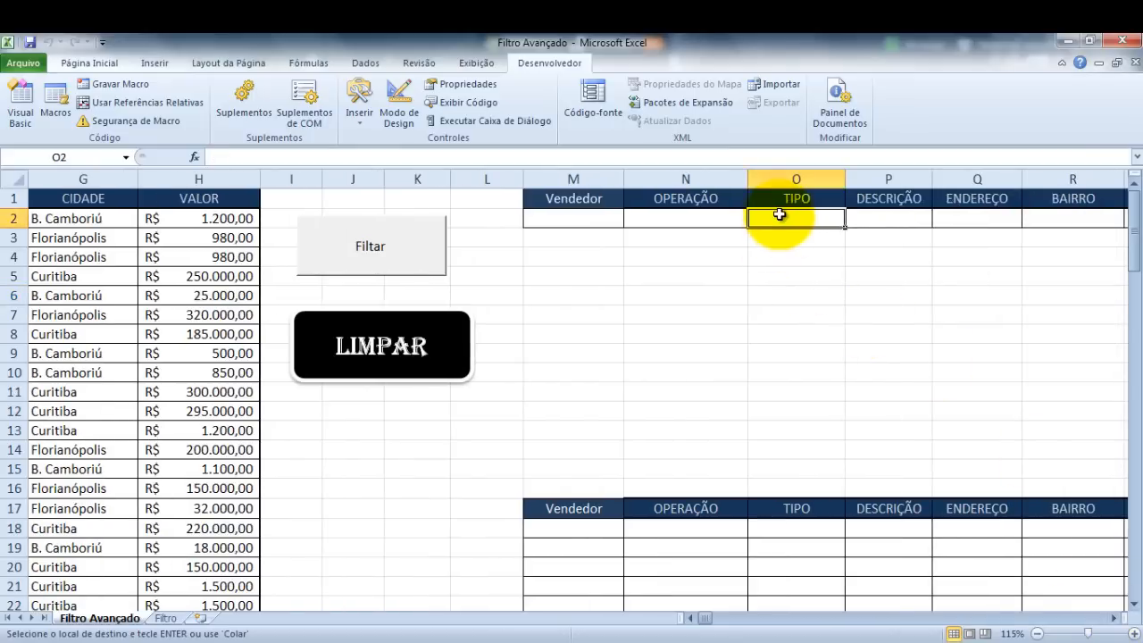
{"action": "type", "text": "Loja"}
{"action": "left_click", "coordinate": [773, 340]}
{"action": "left_click", "coordinate": [385, 247]}
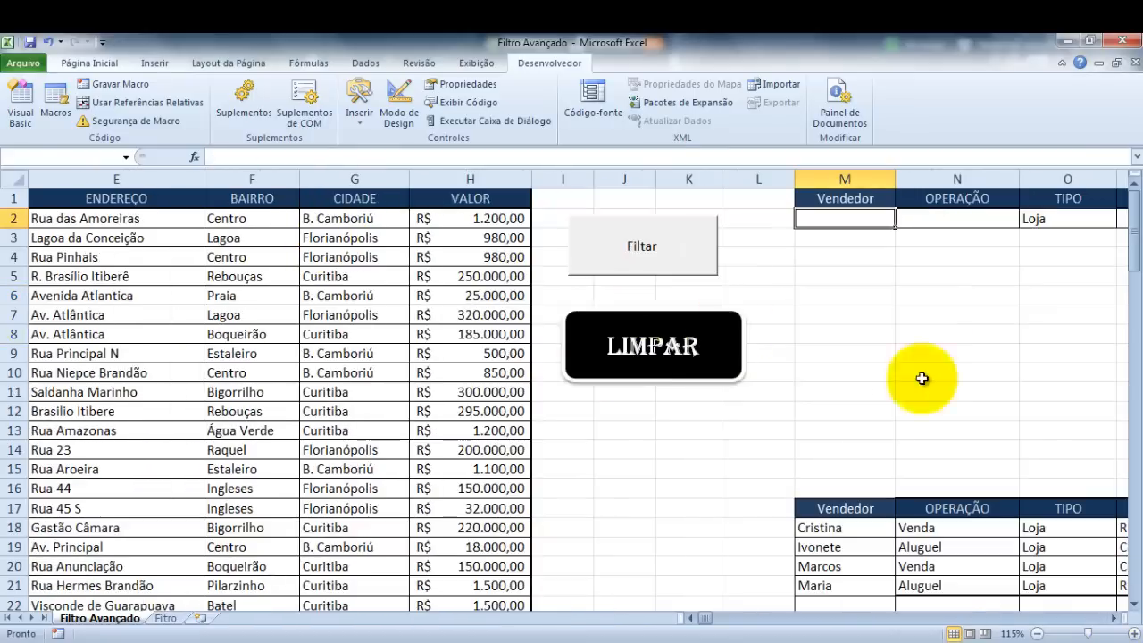
Run the Limpar shape's macro to clear the Loja criterion and the extracted rows, and select the empty cell K20
{"action": "scroll", "coordinate": [1116, 625], "scroll_direction": "right", "scroll_amount": 4}
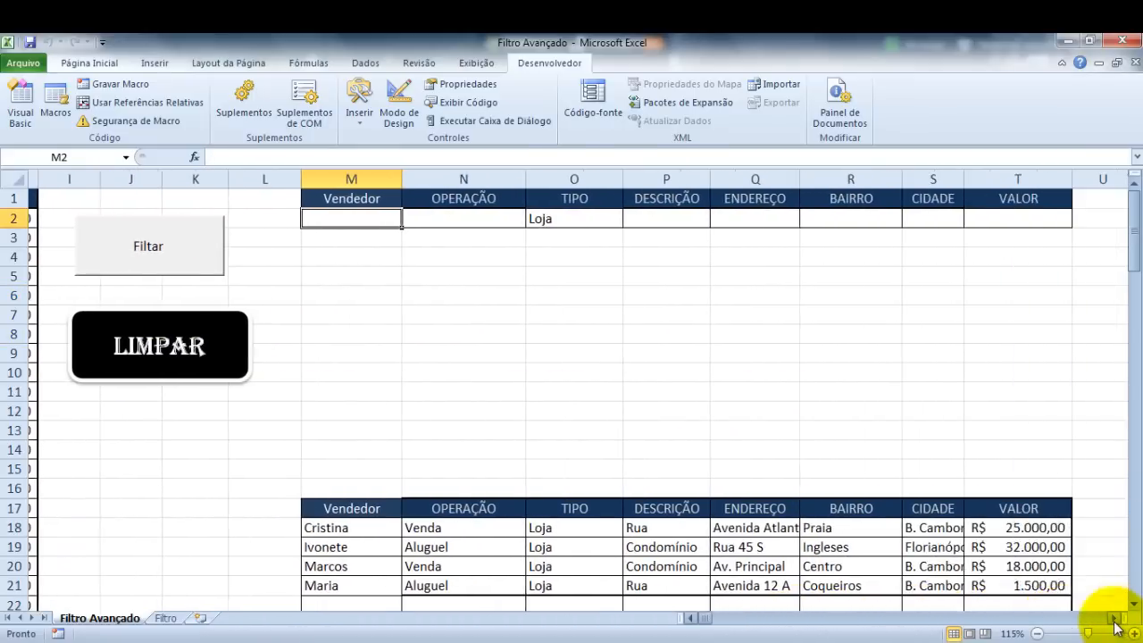
{"action": "scroll", "coordinate": [903, 508], "scroll_direction": "down", "scroll_amount": 1}
{"action": "scroll", "coordinate": [903, 508], "scroll_direction": "up", "scroll_amount": 1}
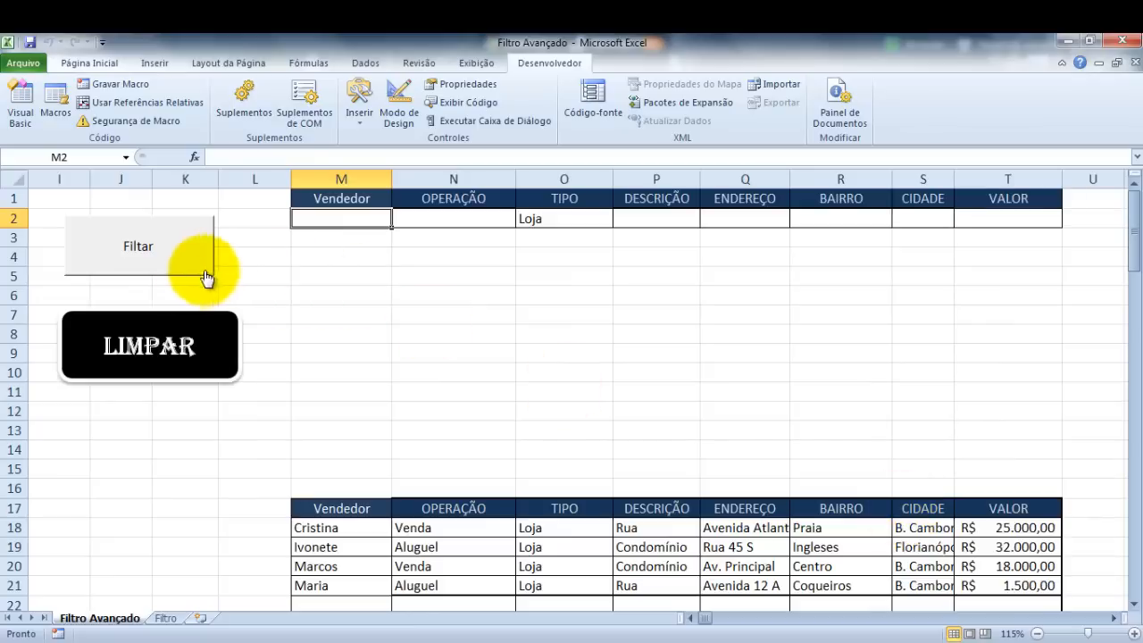
{"action": "left_click", "coordinate": [185, 355]}
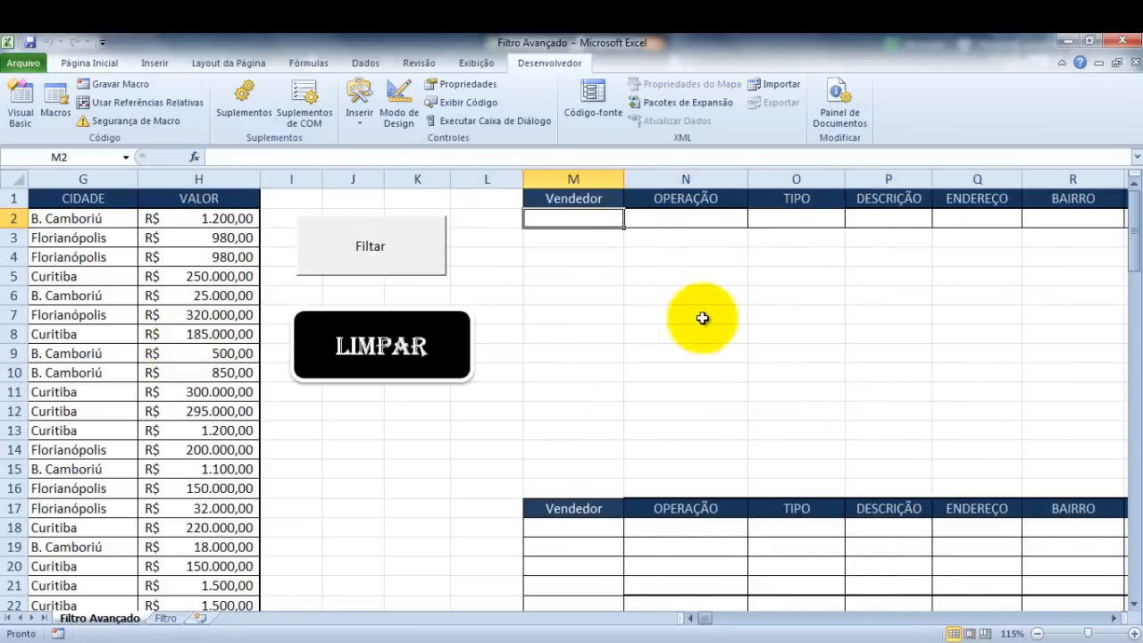
{"action": "left_click", "coordinate": [393, 560]}
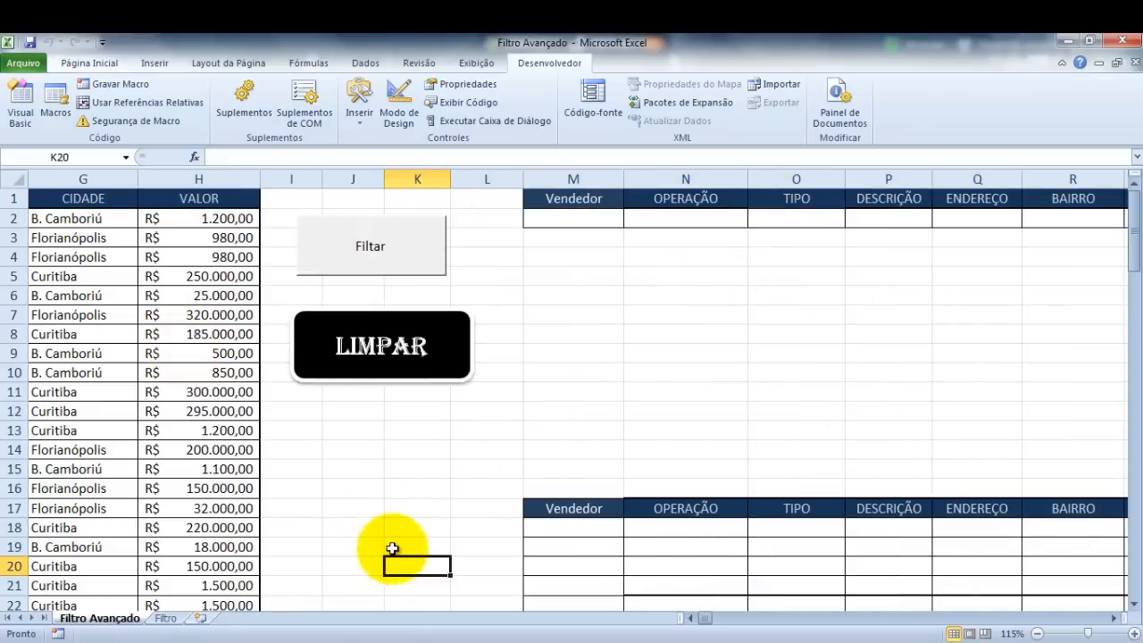